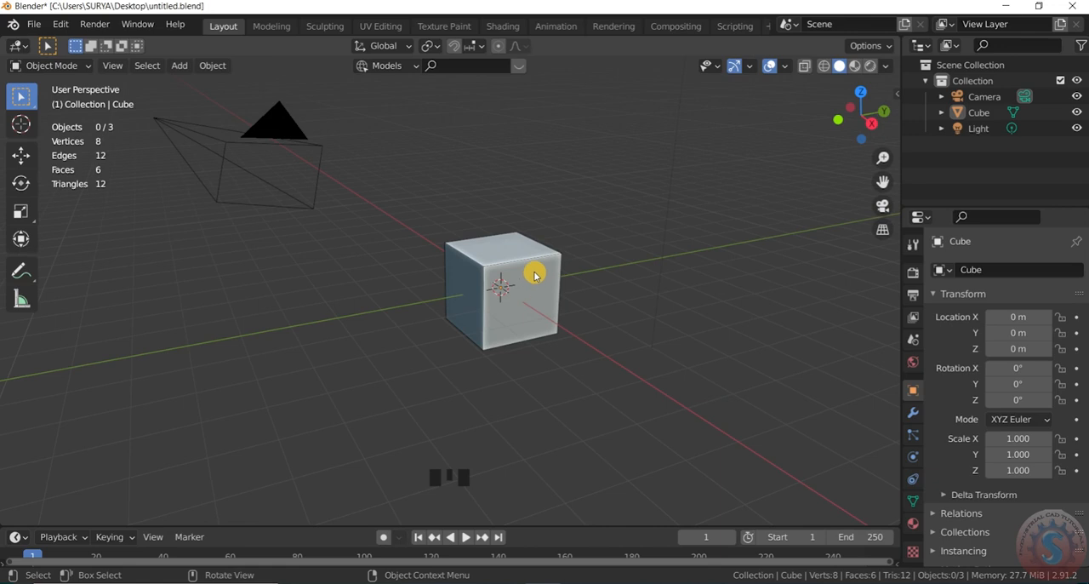
scroll(535, 275, "down", 2)
scroll(527, 277, "up", 2)
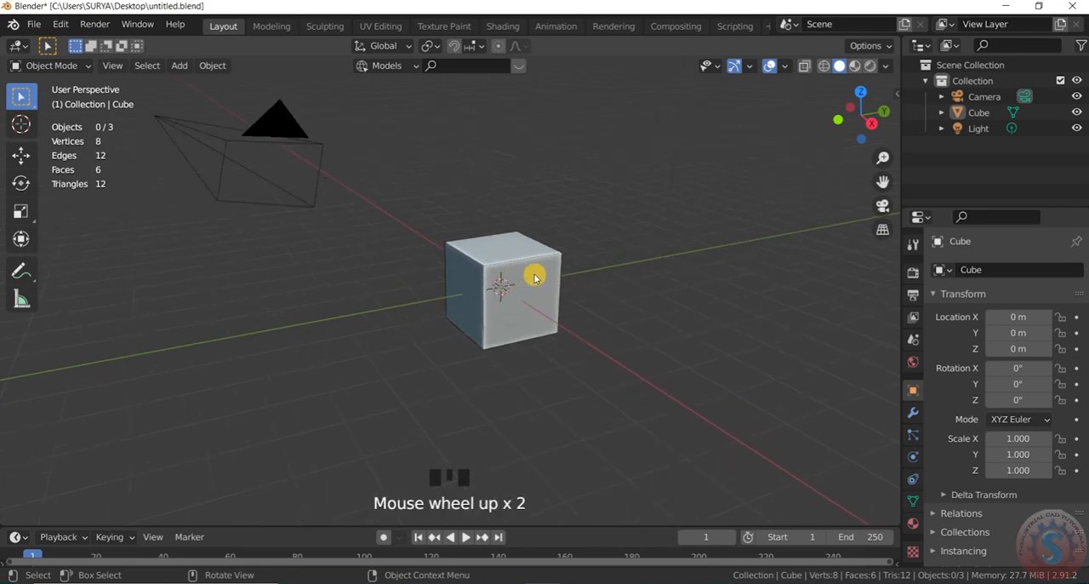
scroll(534, 277, "down", 1)
scroll(524, 253, "up", 1)
scroll(506, 272, "down", 2)
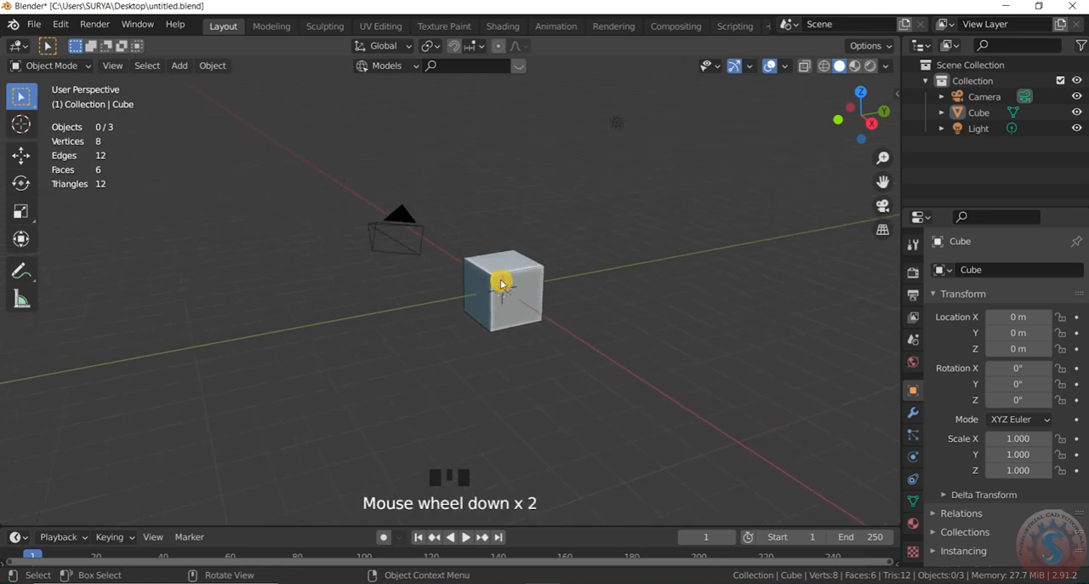
scroll(514, 282, "up", 2)
scroll(518, 292, "down", 2)
scroll(525, 286, "up", 1)
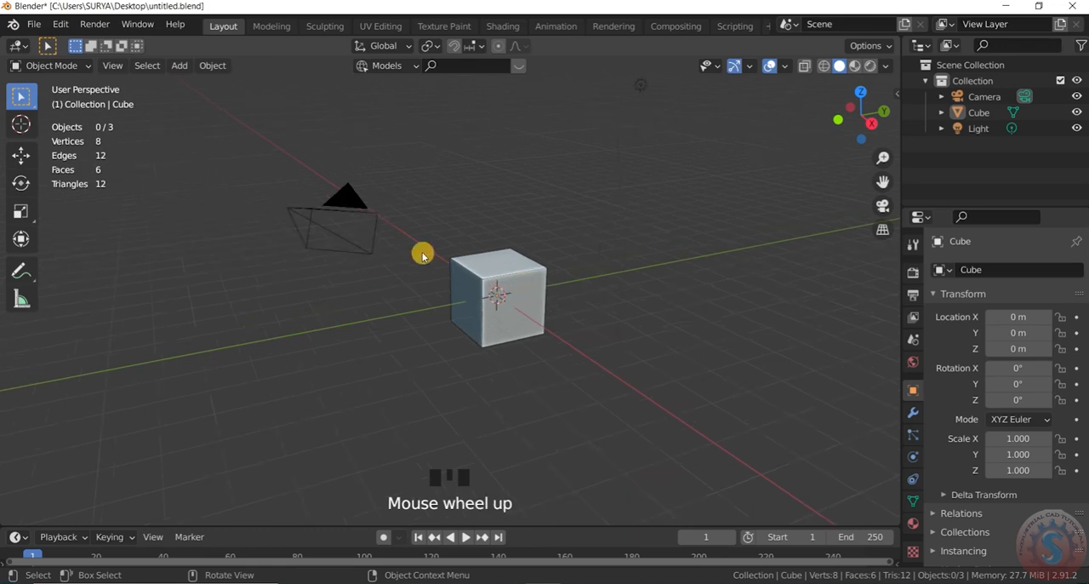
Step: Select the default cube in the scene
left_click(521, 288)
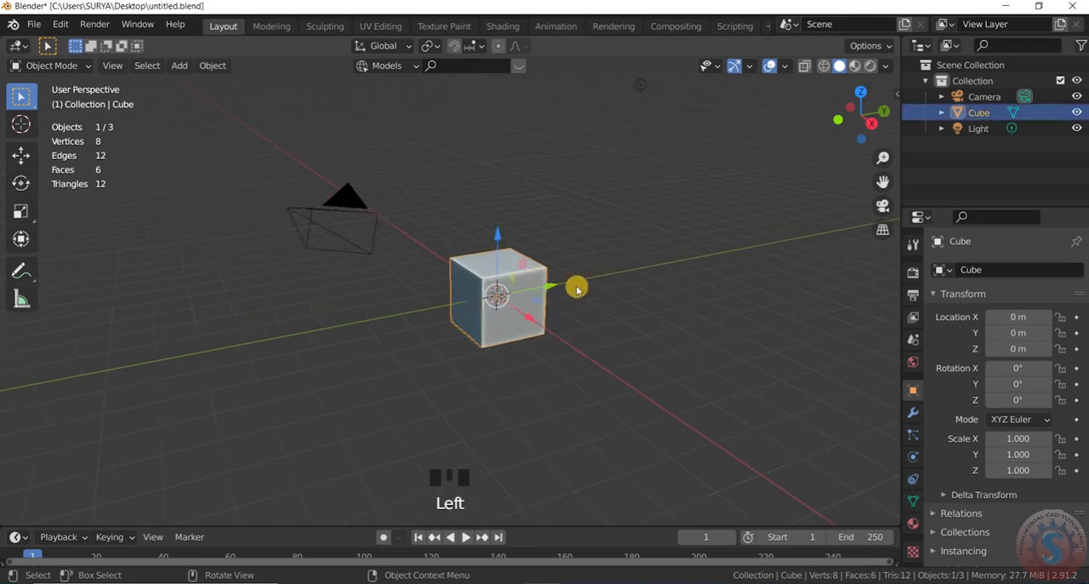
scroll(528, 296, "up", 1)
scroll(521, 293, "down", 1)
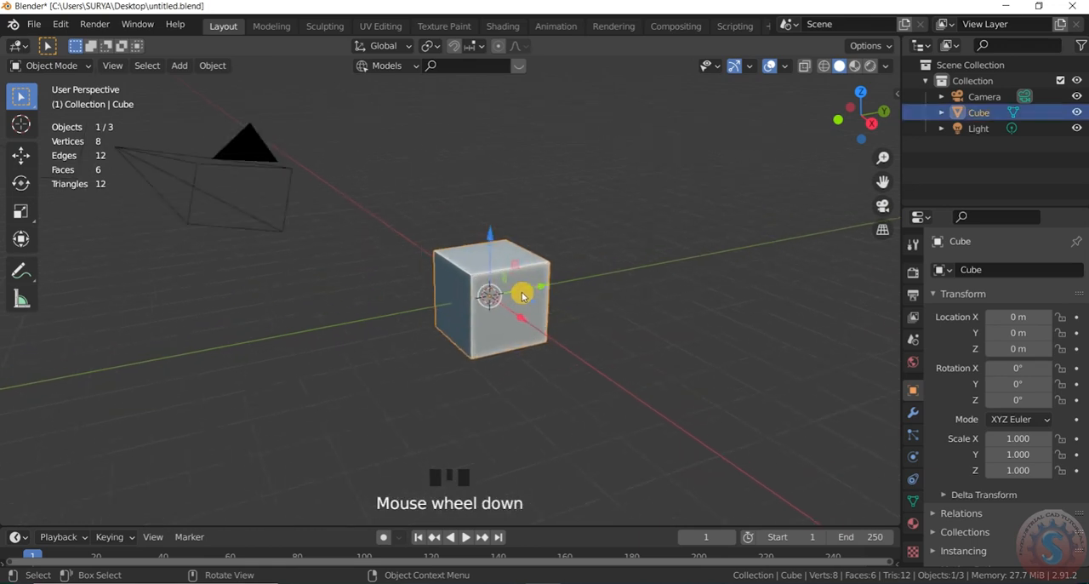
scroll(525, 291, "up", 3)
scroll(525, 290, "down", 1)
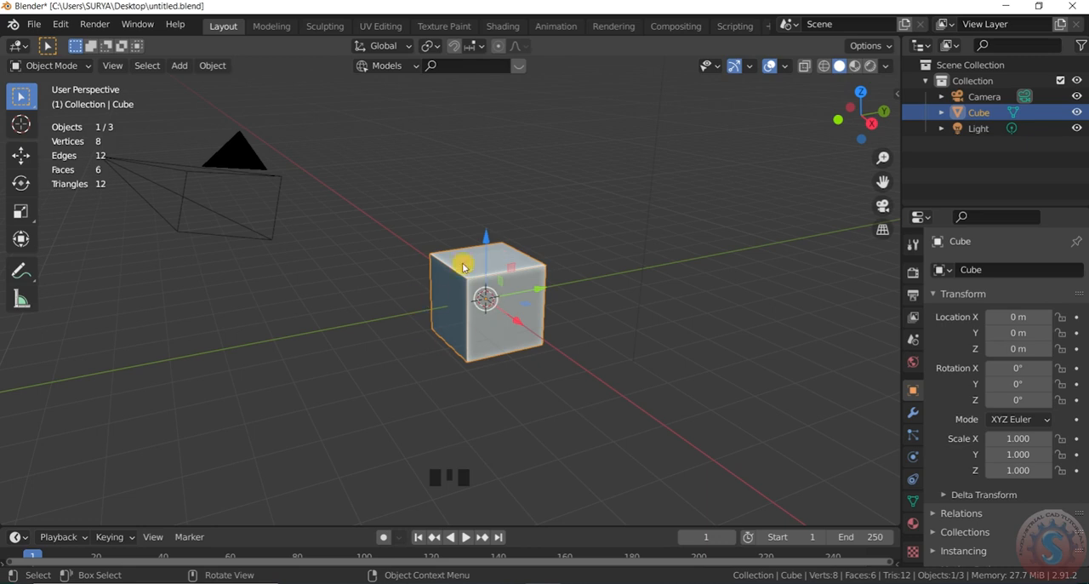
Step: Examine the viewport shading and overlay settings, including the studio light, shadow, cavity and wireframe options
left_click(885, 67)
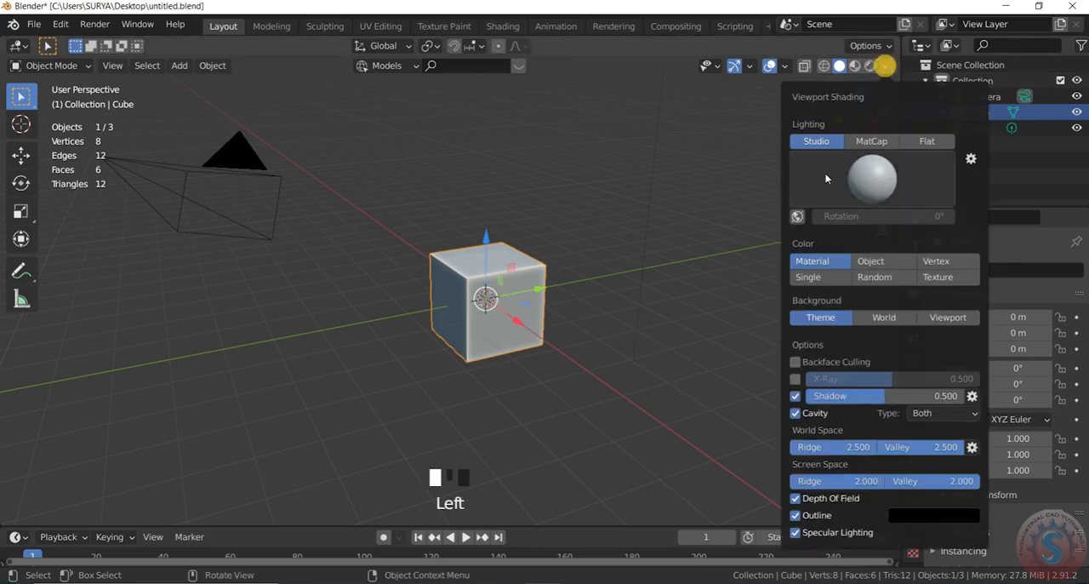
left_click(884, 181)
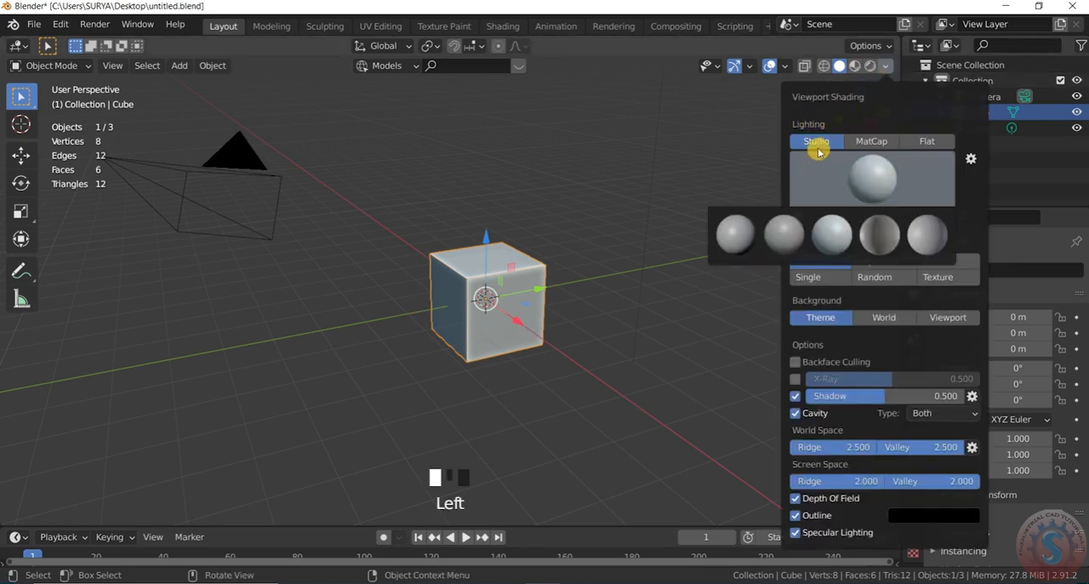
left_click(885, 177)
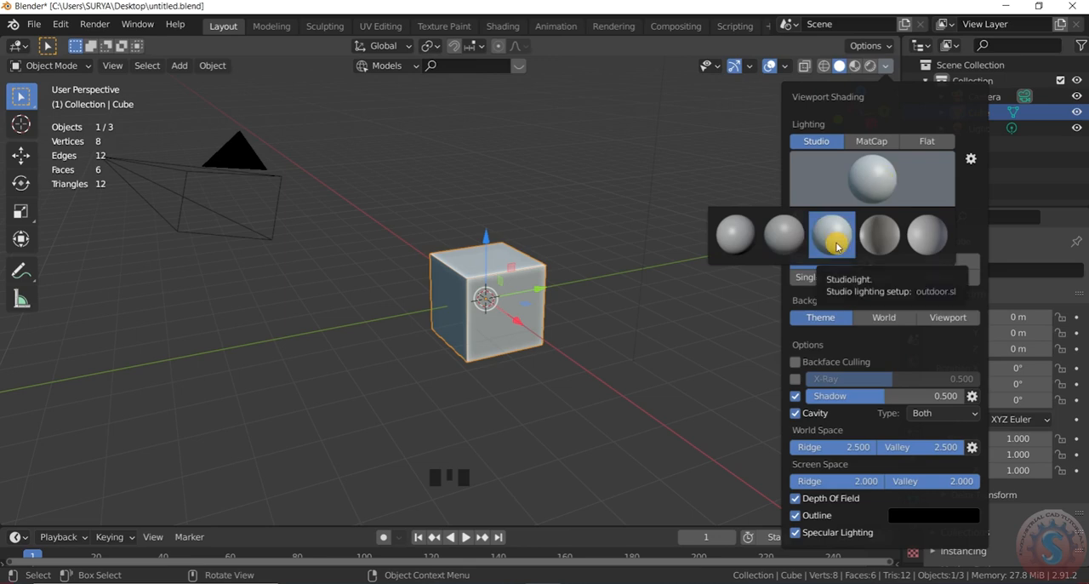
left_click(886, 66)
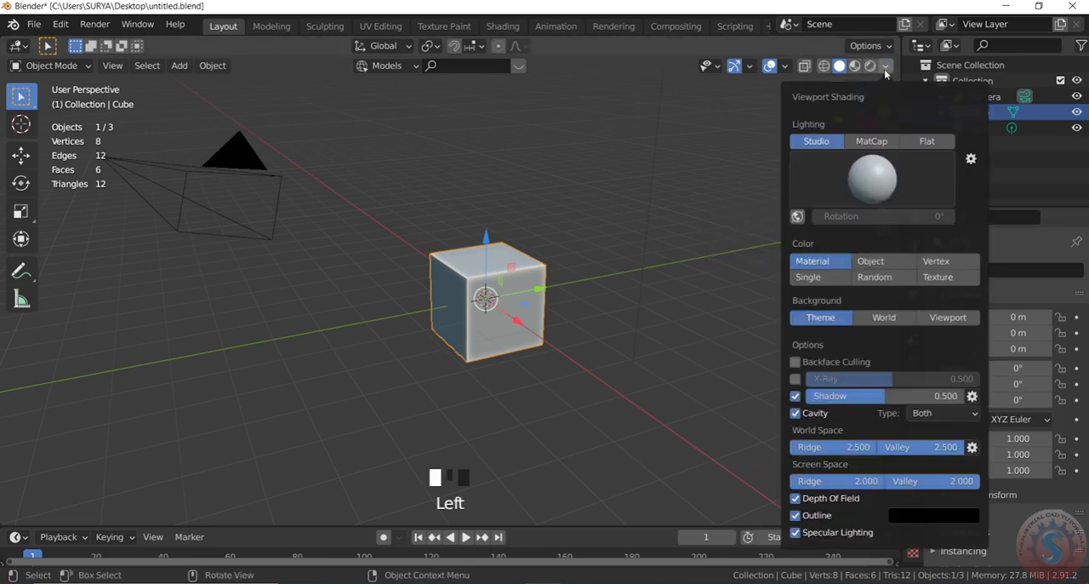
left_click(795, 397)
left_click(795, 413)
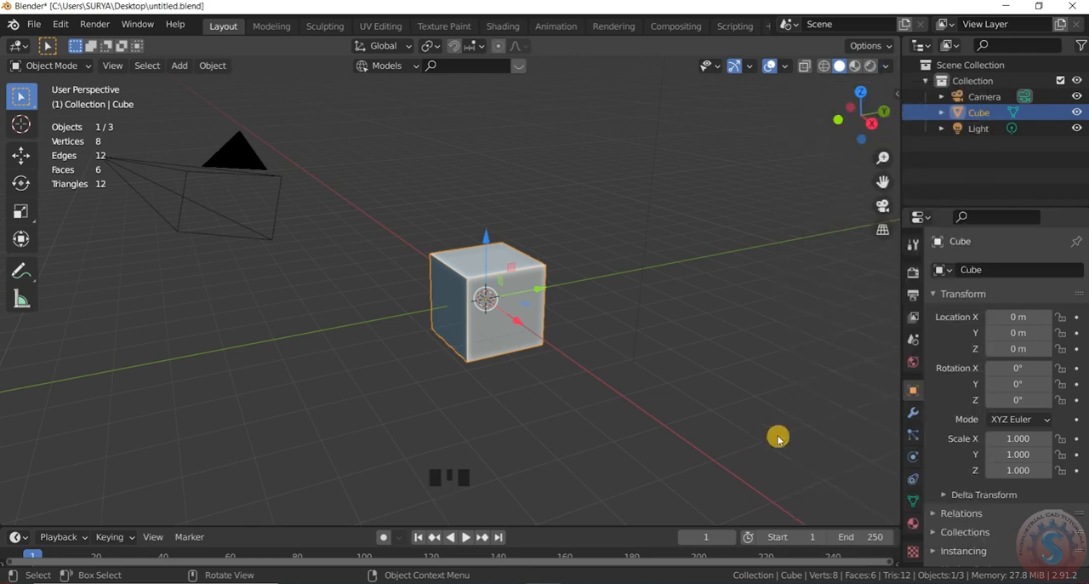
left_click(887, 66)
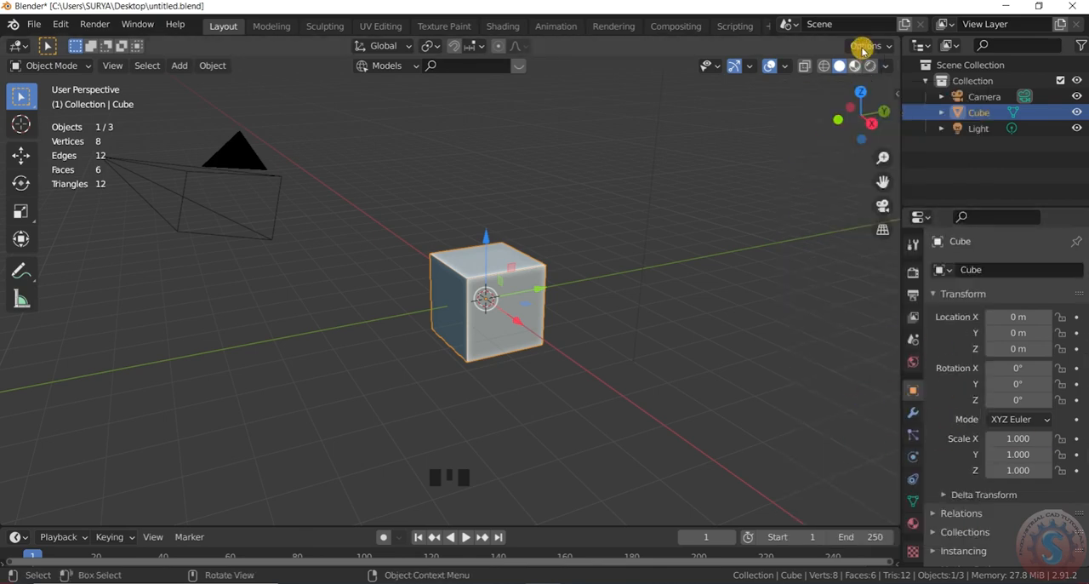
left_click(887, 67)
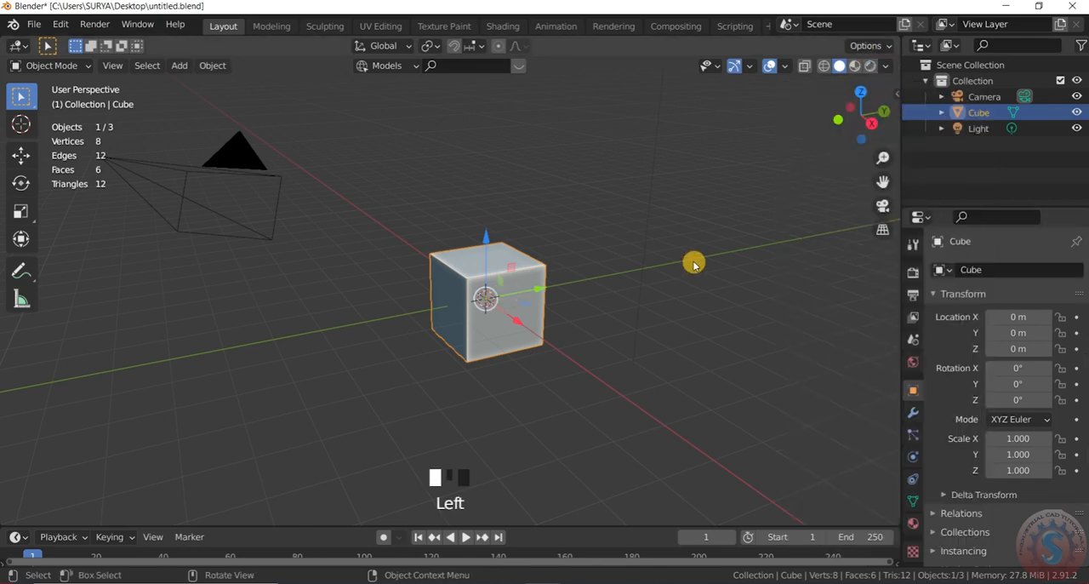
left_click(785, 68)
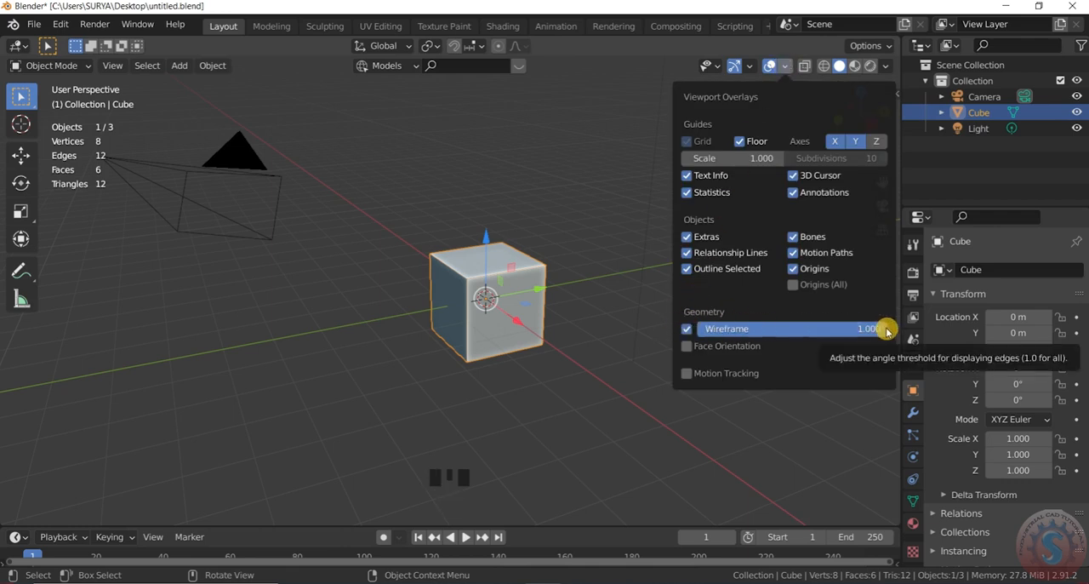
mouse_move(754, 72)
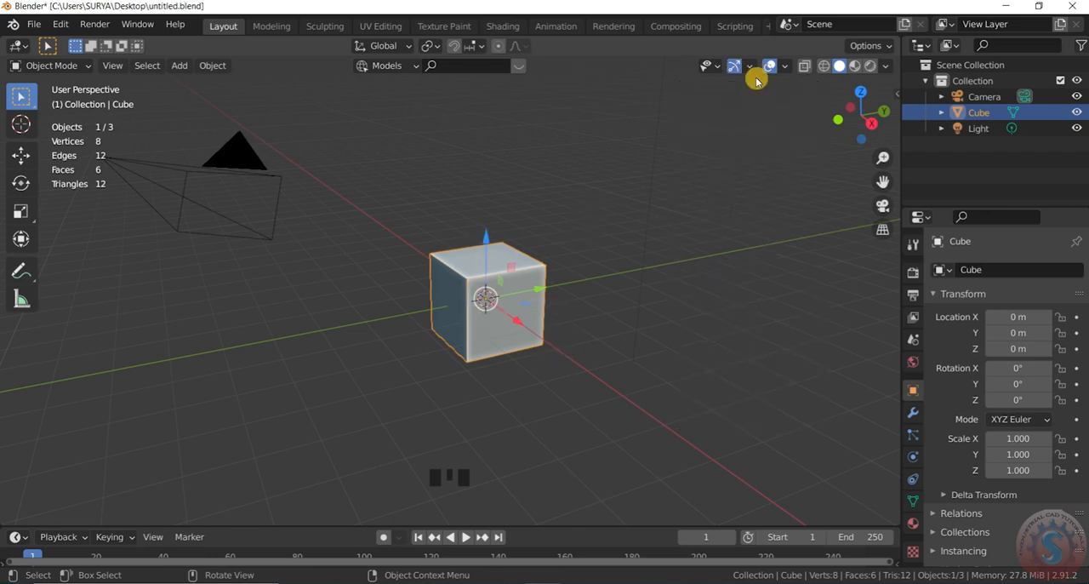
Step: Try the Global orientation for the object gizmos, then return it to Default
left_click(748, 67)
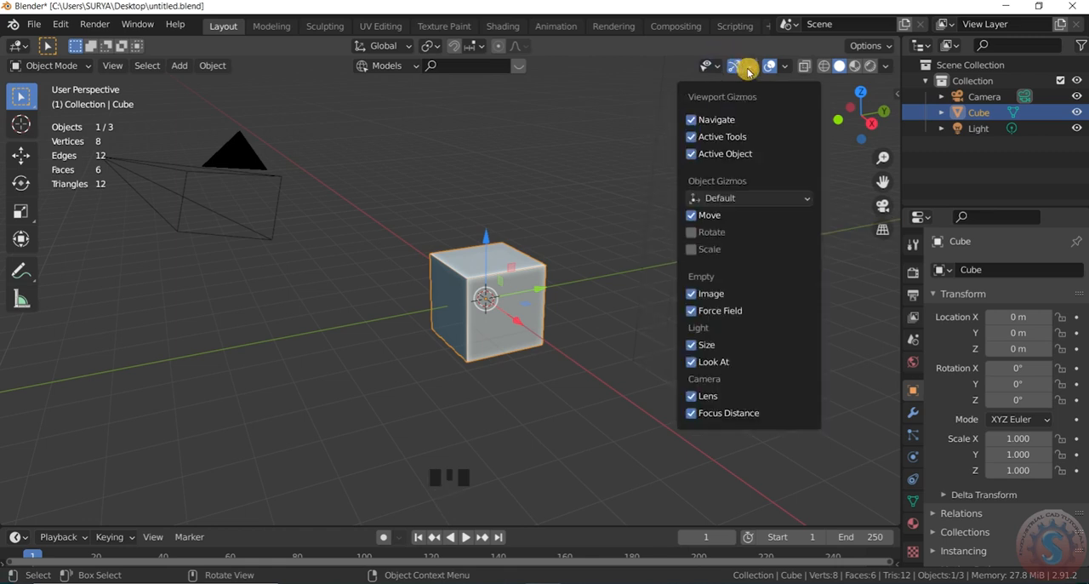
left_click(692, 216)
left_click(745, 198)
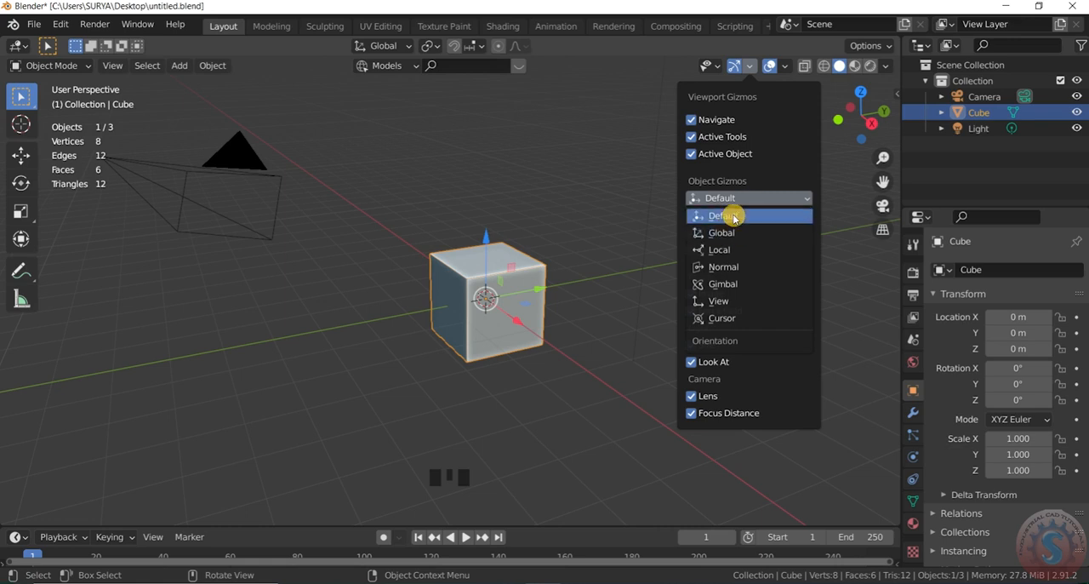
left_click(733, 215)
left_click(737, 199)
left_click(729, 232)
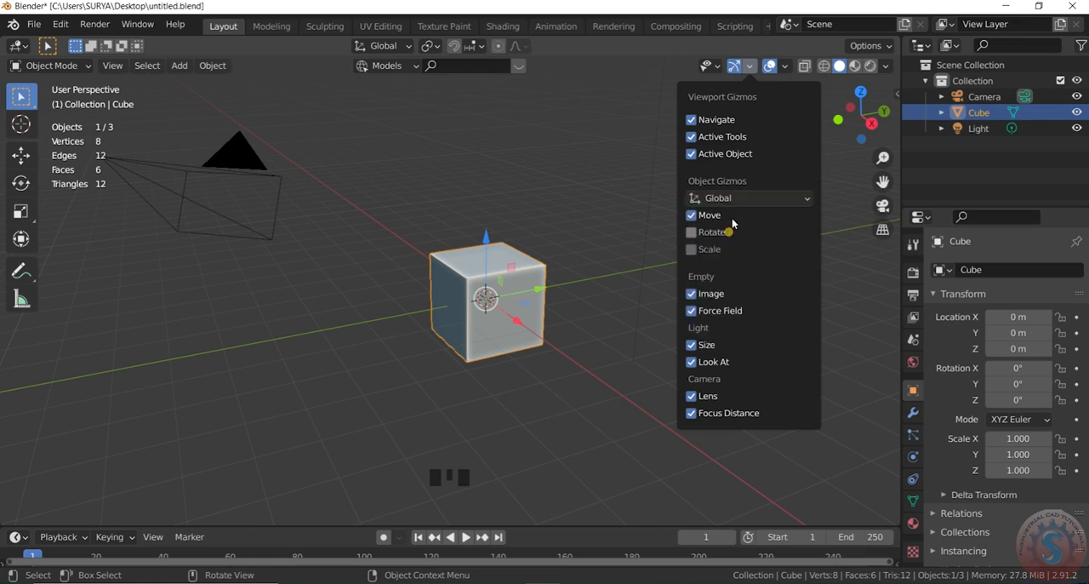
left_click(733, 199)
left_click(725, 215)
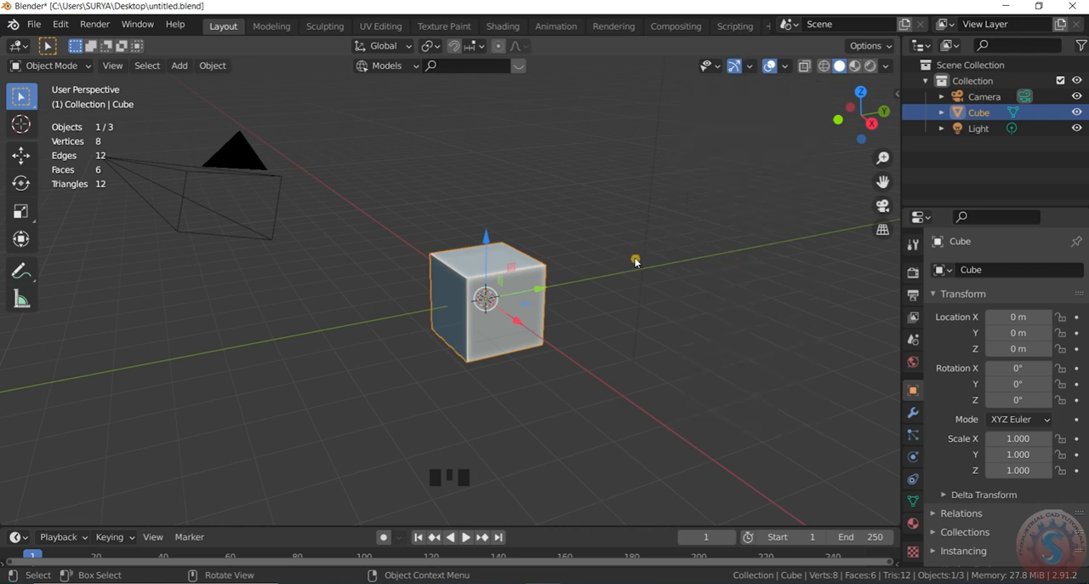
scroll(513, 287, "down", 3)
scroll(515, 287, "up", 5)
scroll(545, 312, "down", 3)
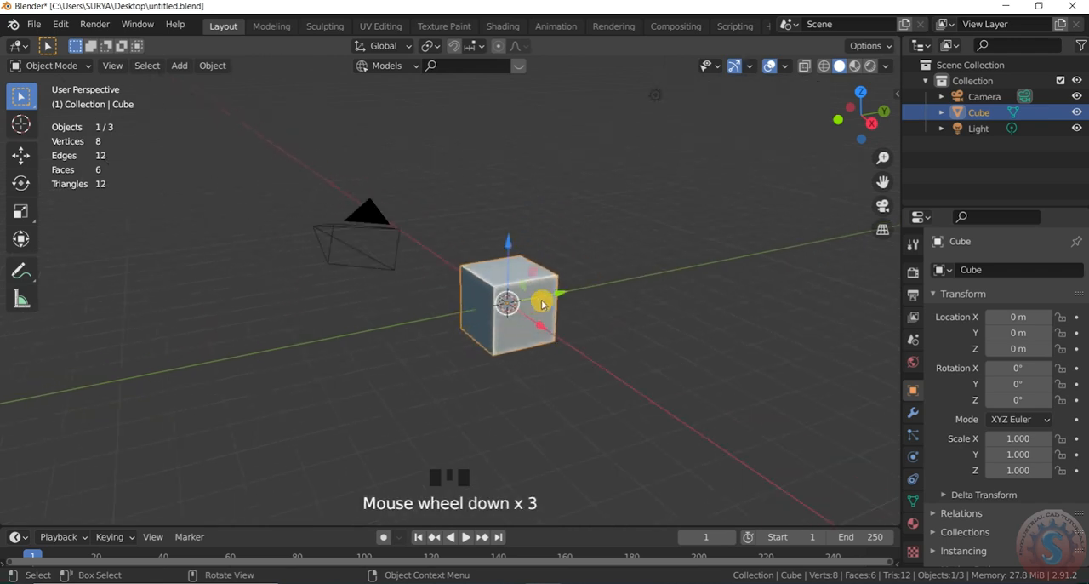
scroll(545, 306, "up", 2)
scroll(560, 286, "down", 3)
scroll(546, 306, "up", 2)
scroll(547, 298, "down", 1)
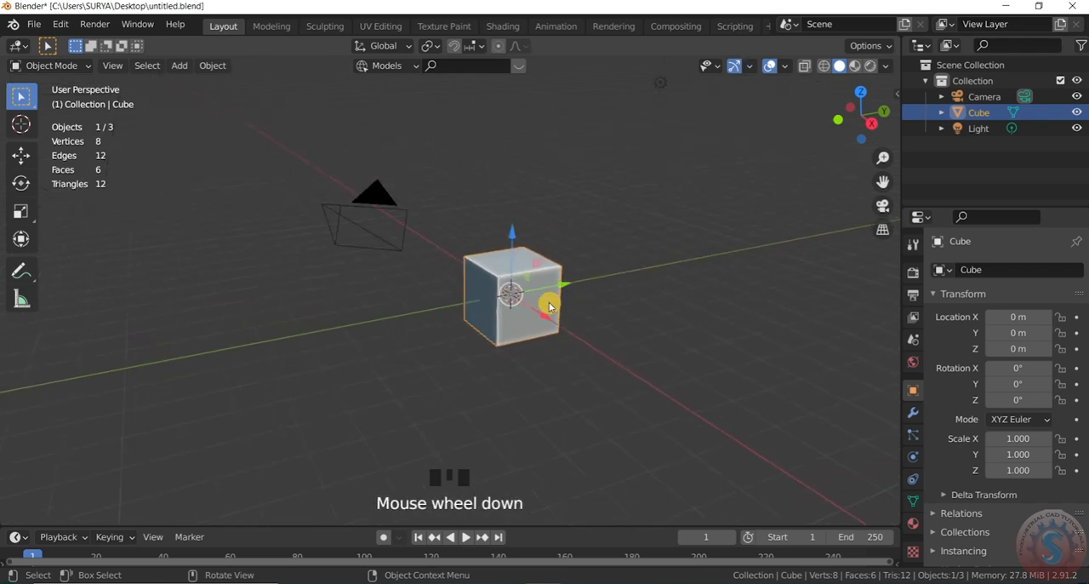
scroll(524, 307, "up", 2)
scroll(534, 306, "down", 1)
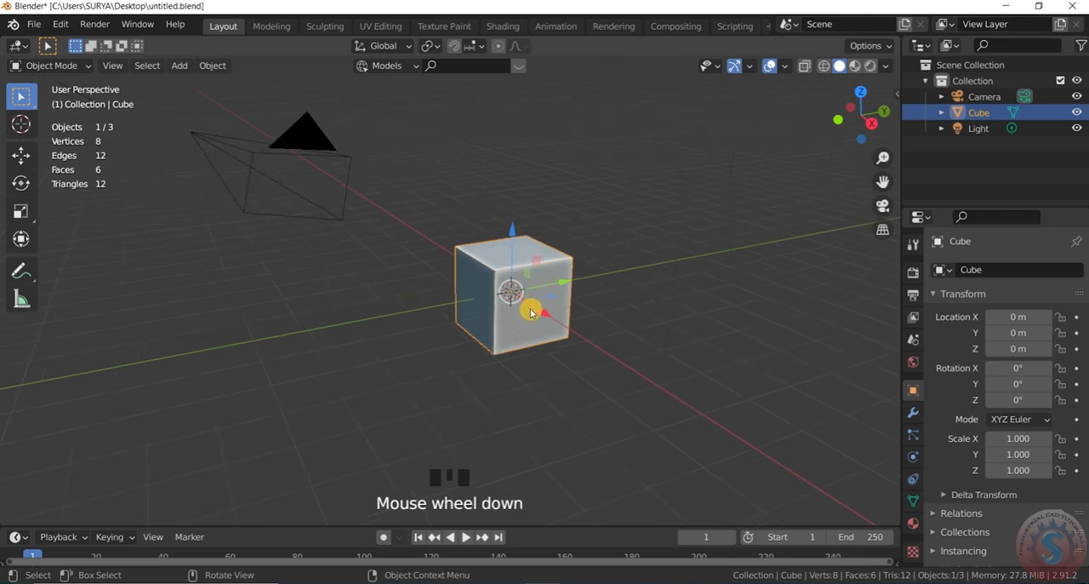
scroll(527, 310, "up", 1)
scroll(545, 324, "down", 1)
Step: Delete the selected cube from the scene
key("x")
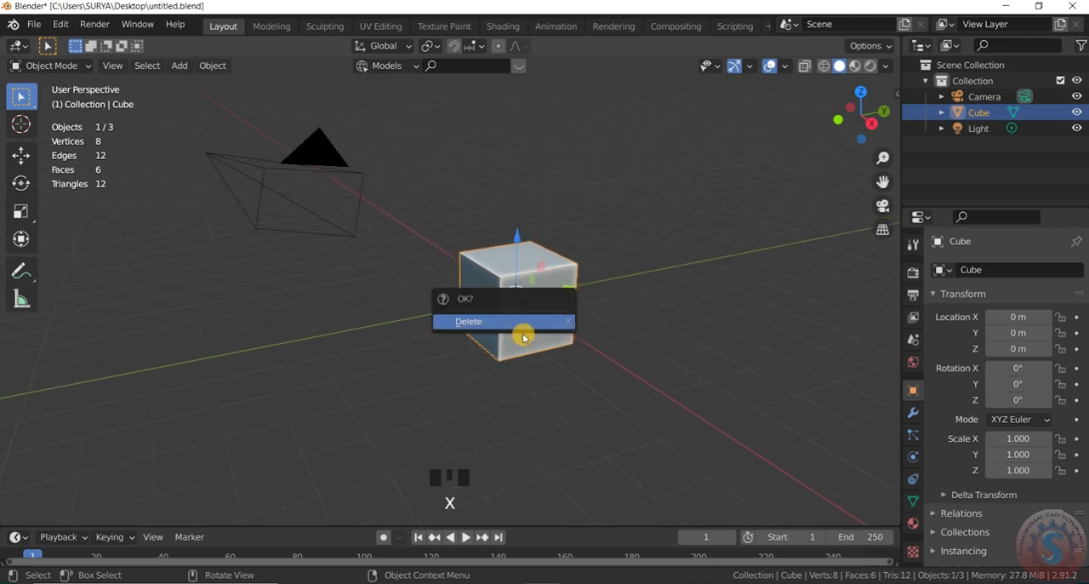
left_click(521, 322)
scroll(532, 292, "up", 1)
scroll(535, 298, "down", 1)
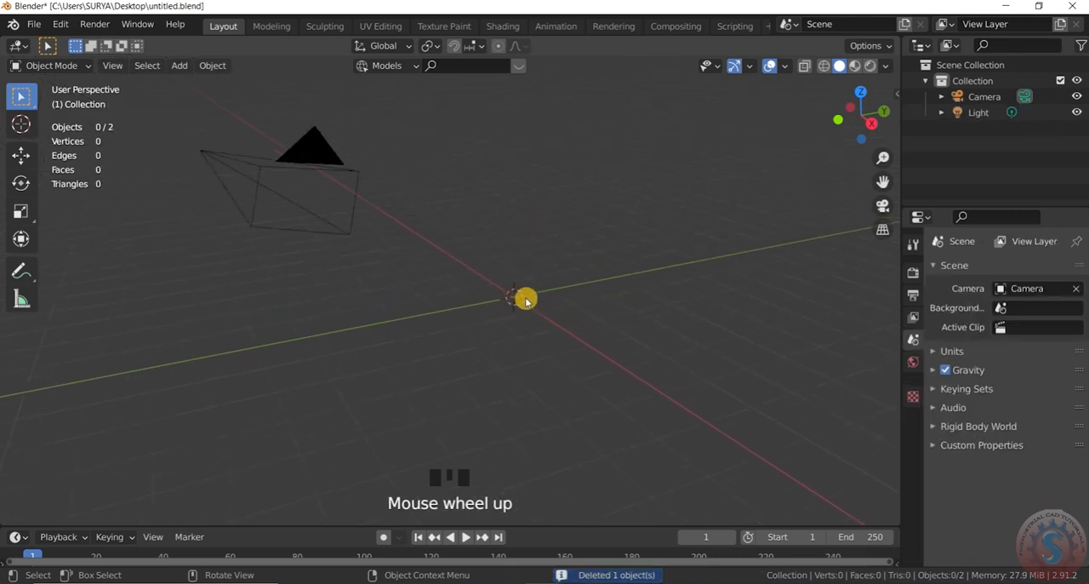
Step: Add a cylinder mesh at the 3D cursor in the empty scene
scroll(536, 299, "up", 1)
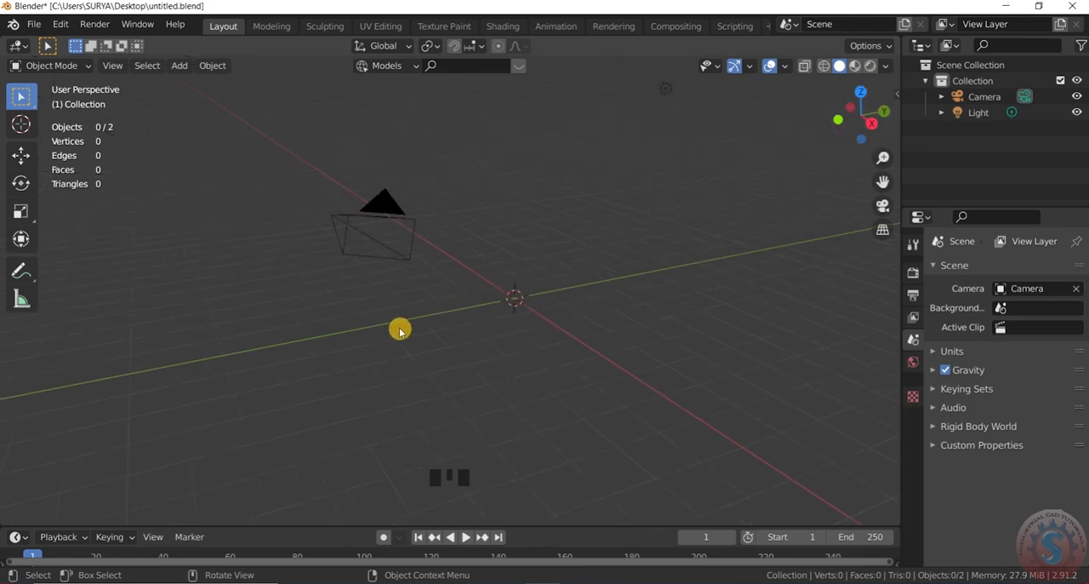
scroll(438, 332, "down", 2)
scroll(445, 328, "up", 2)
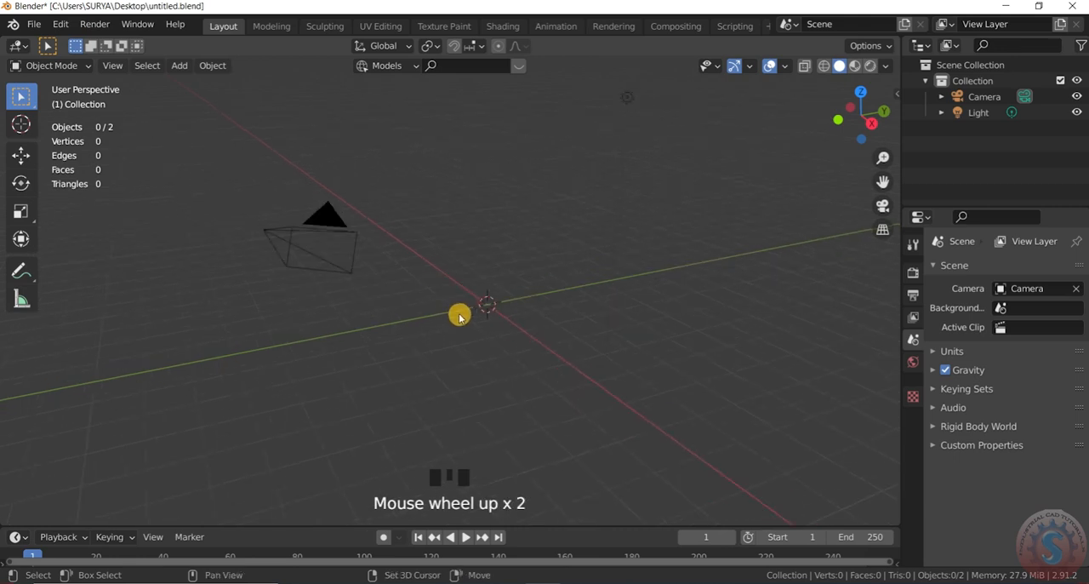
key("shift+a")
mouse_move(445, 263)
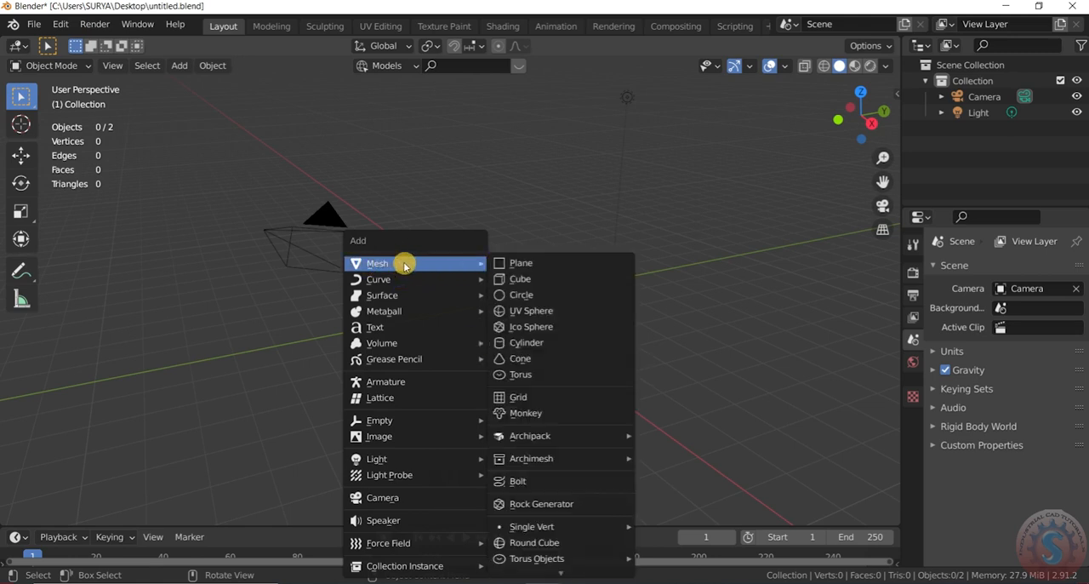
left_click(524, 342)
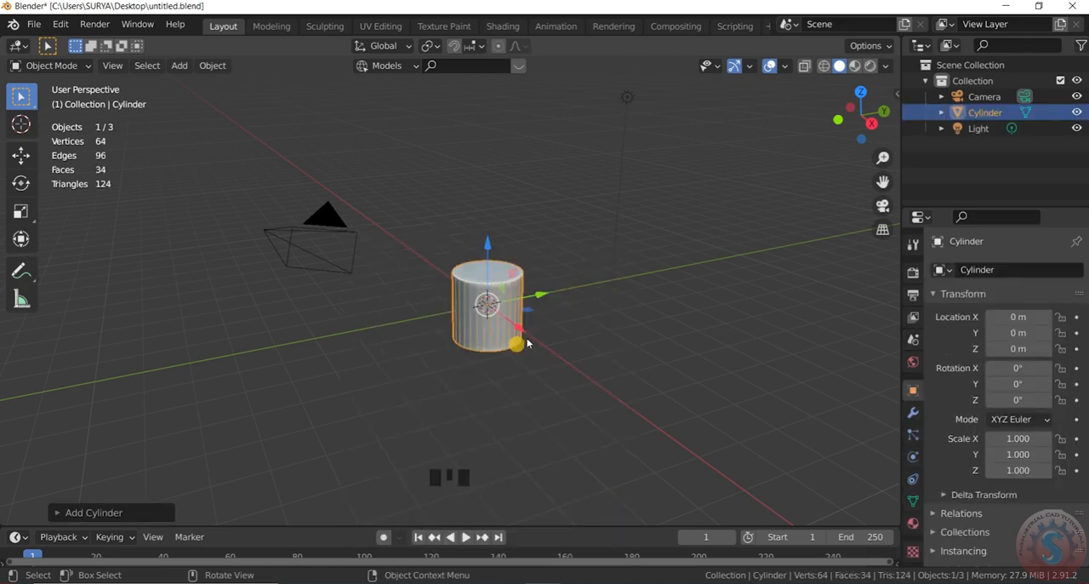
scroll(454, 318, "up", 5)
scroll(515, 263, "down", 3)
scroll(518, 266, "down", 2)
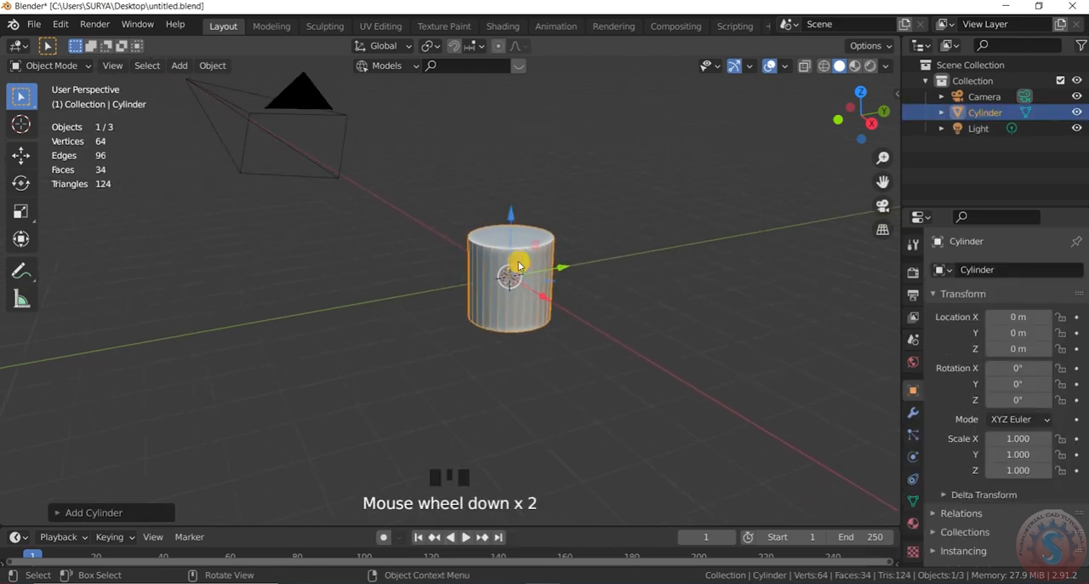
Step: Set the new cylinder's vertex count to 3 to make it a triangular prism
left_click(56, 513)
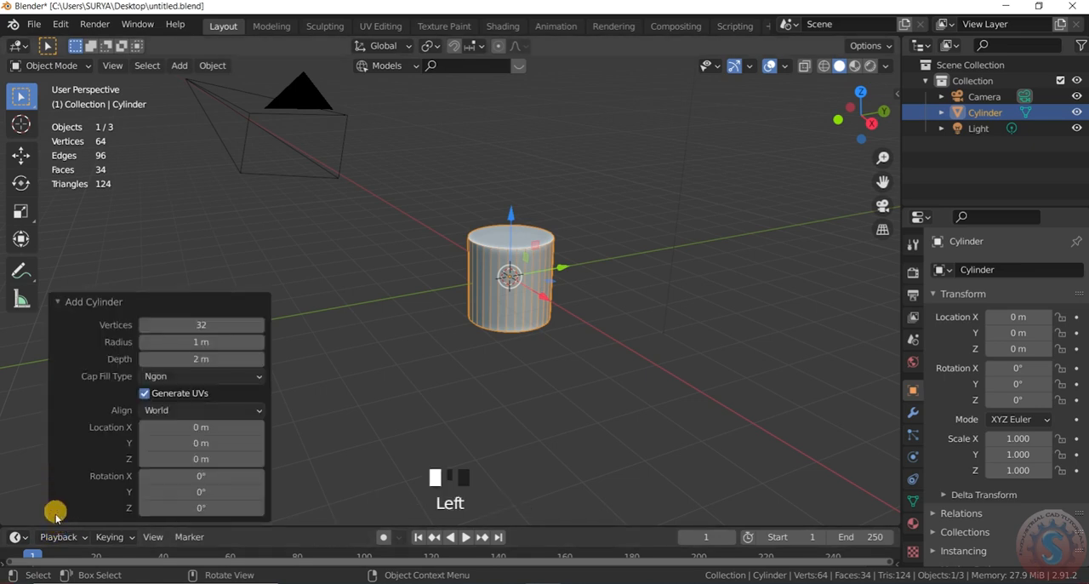
double_click(204, 326)
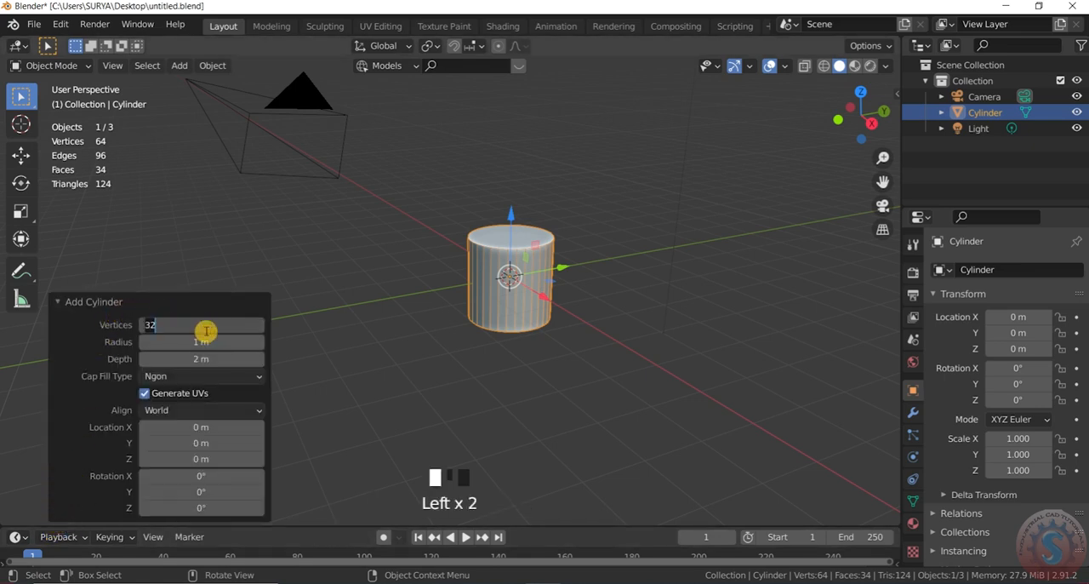
type("3")
key("Return")
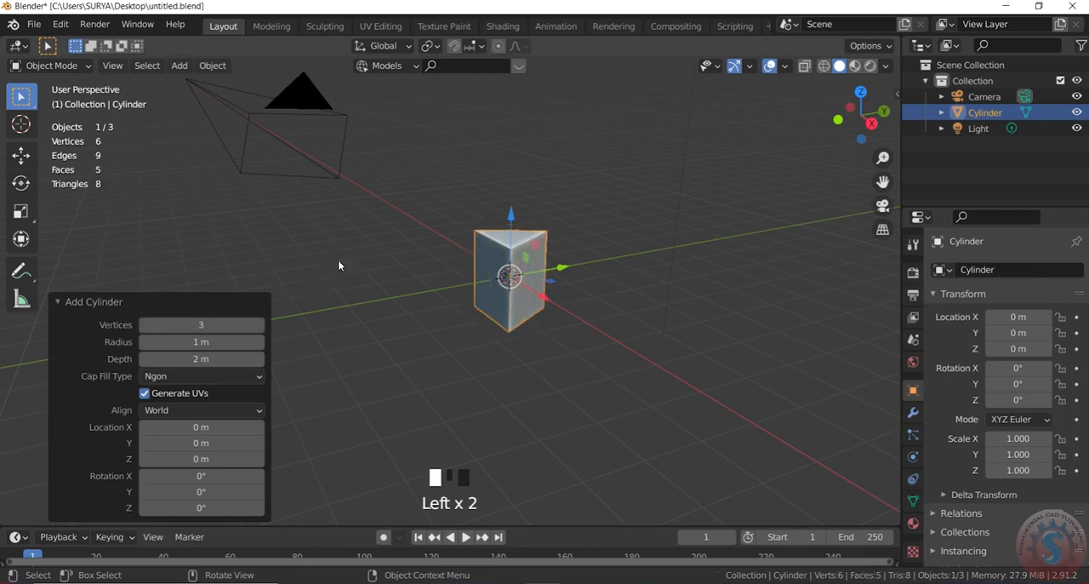
scroll(514, 270, "up", 4)
scroll(547, 260, "down", 3)
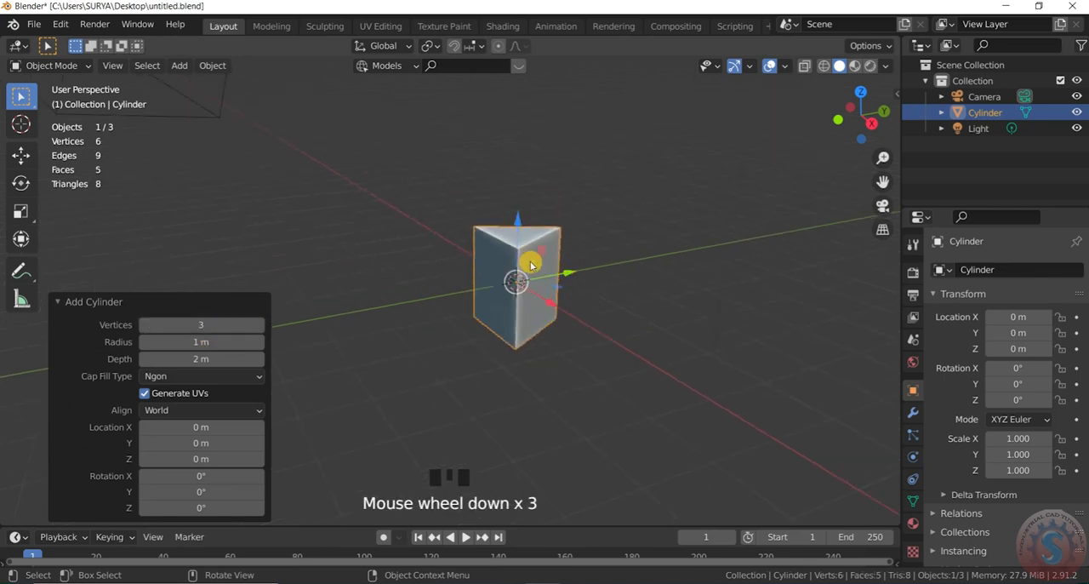
scroll(562, 250, "up", 4)
left_click(61, 302)
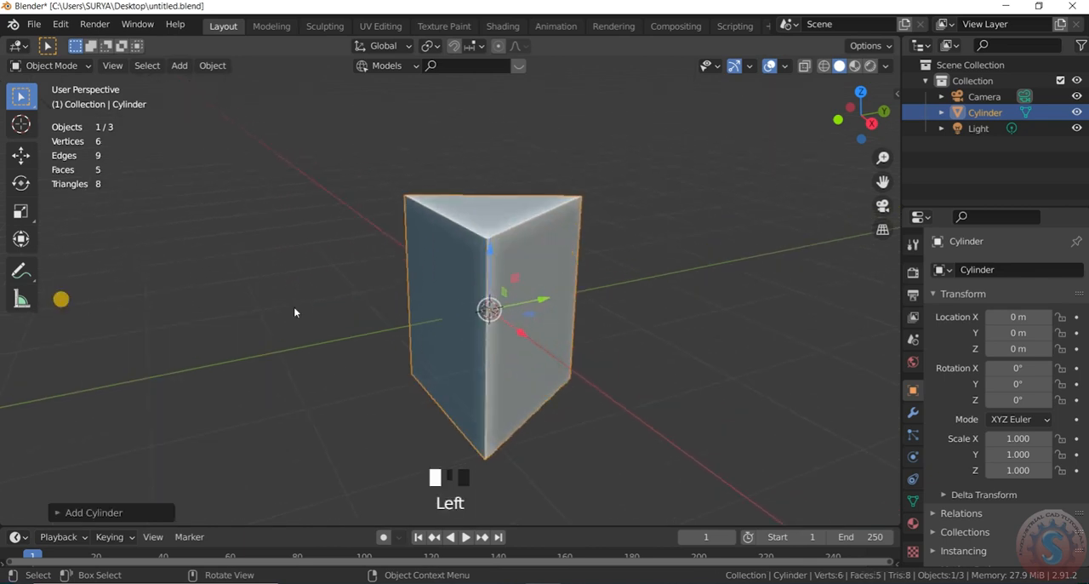
scroll(490, 241, "down", 1)
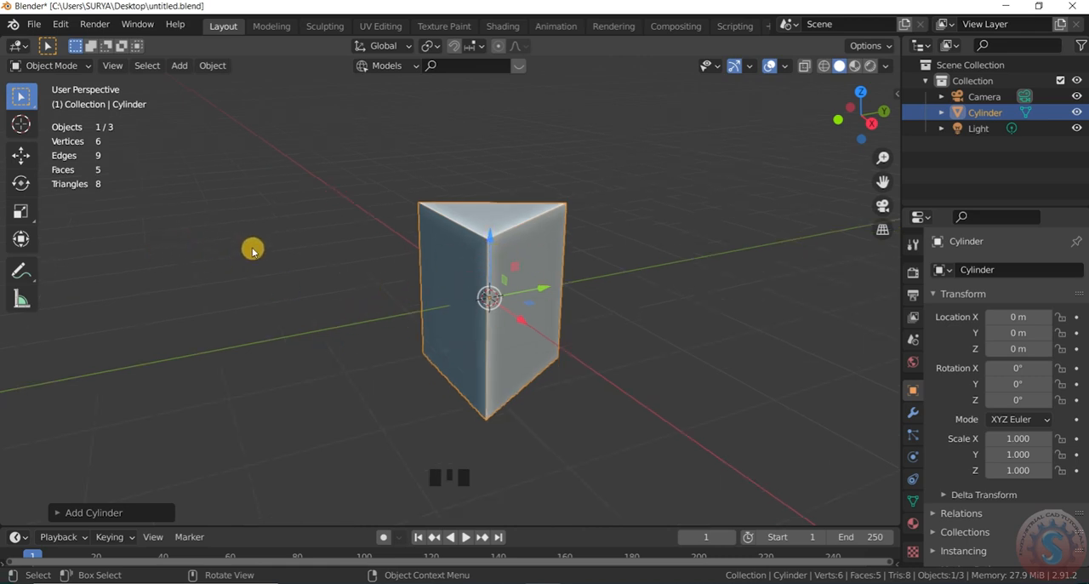
Step: Switch the viewport to Wireframe shading and enter Edit Mode on the triangular prism
key("z")
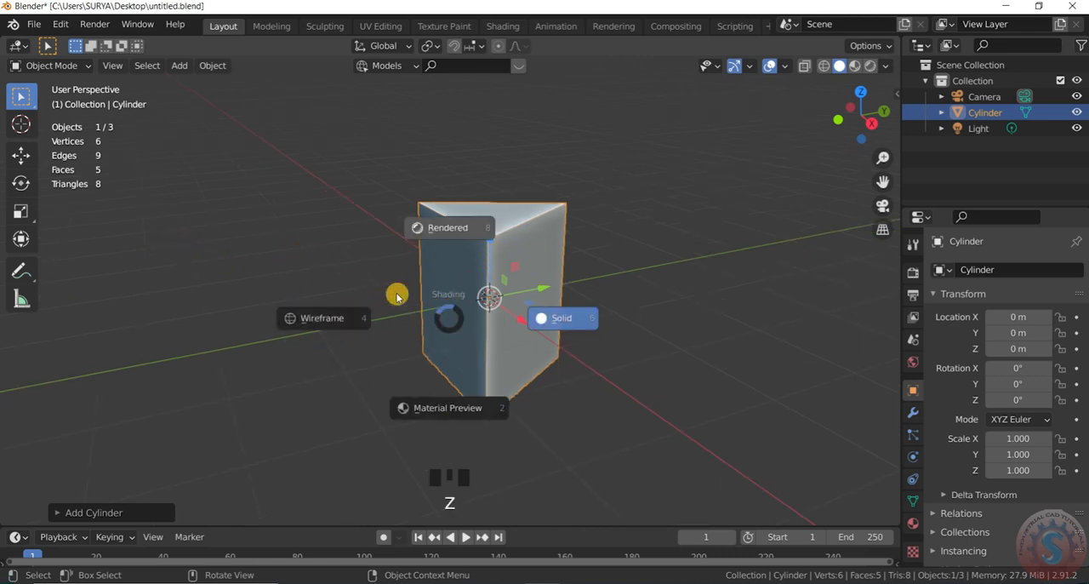
left_click(315, 320)
left_click(68, 67)
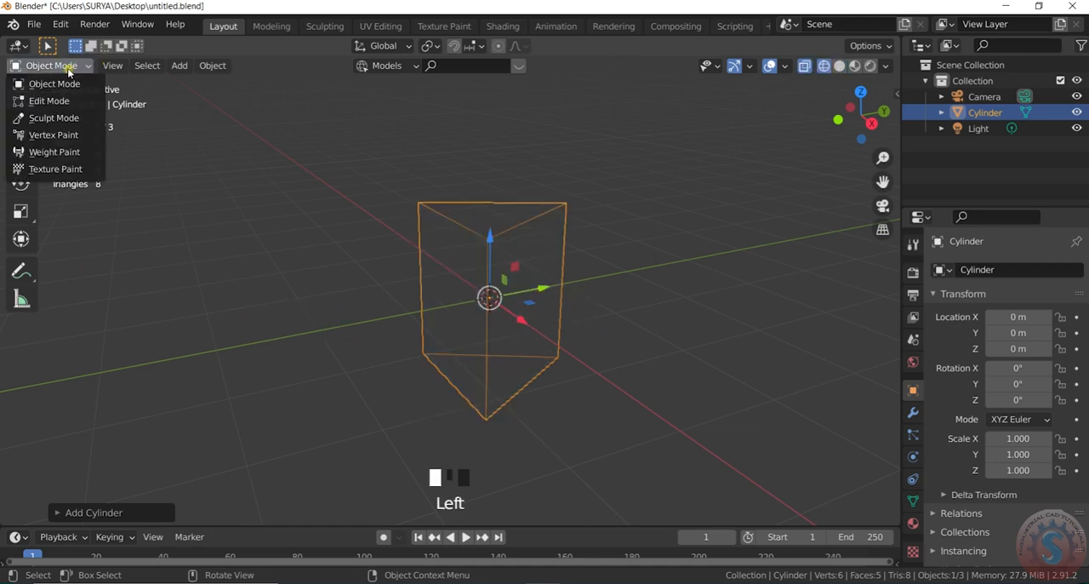
left_click(64, 98)
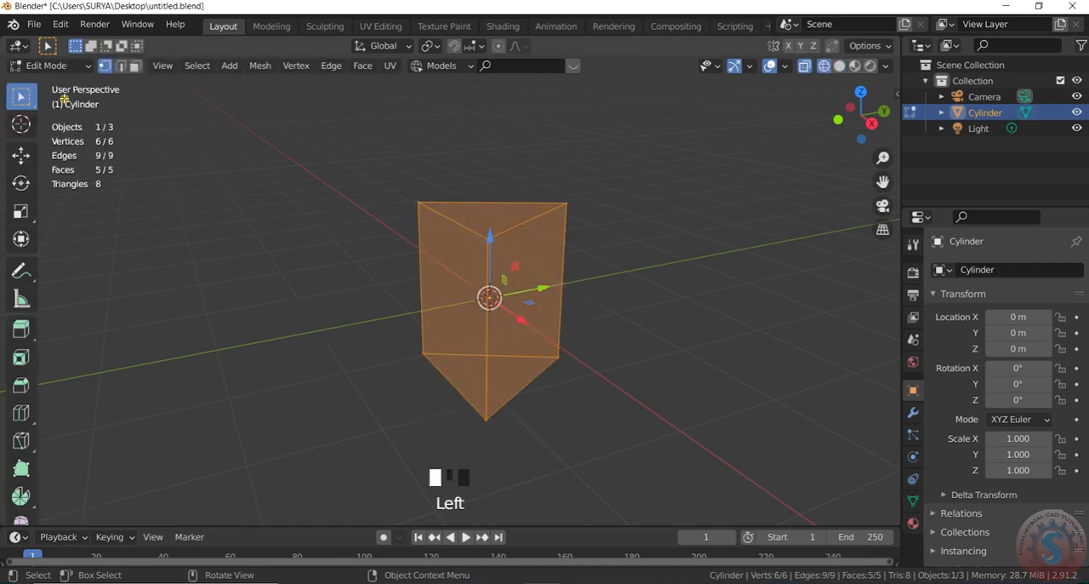
Step: In edge selection mode, select the prism's three vertical edges and bevel them about 0.125 m with 4 segments
left_click(570, 238, "shift")
left_click_drag(437, 257, 371, 237, "shift")
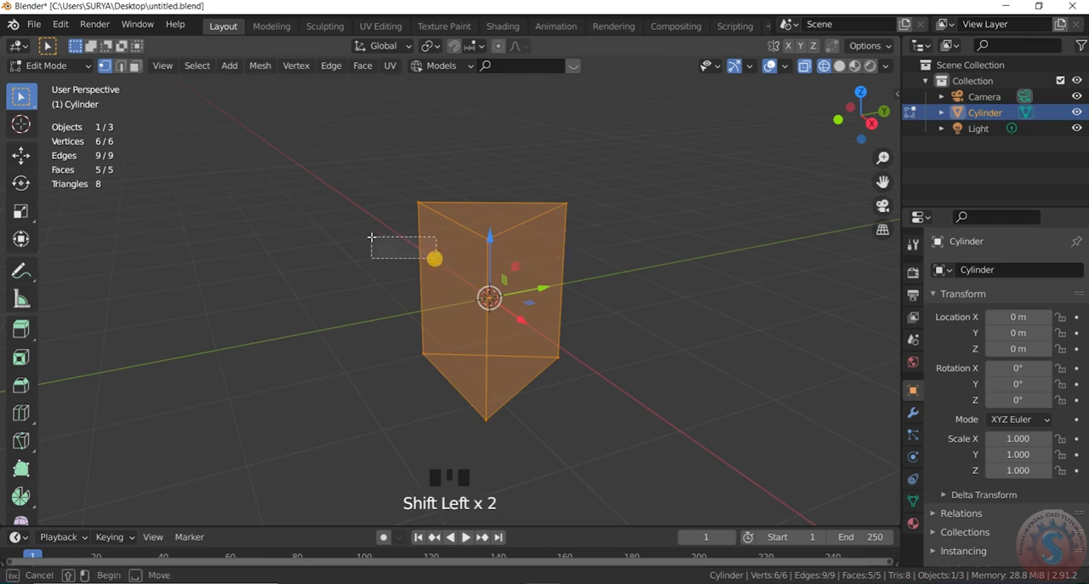
left_click(120, 68)
left_click_drag(445, 271, 387, 248, "shift")
left_click(294, 241)
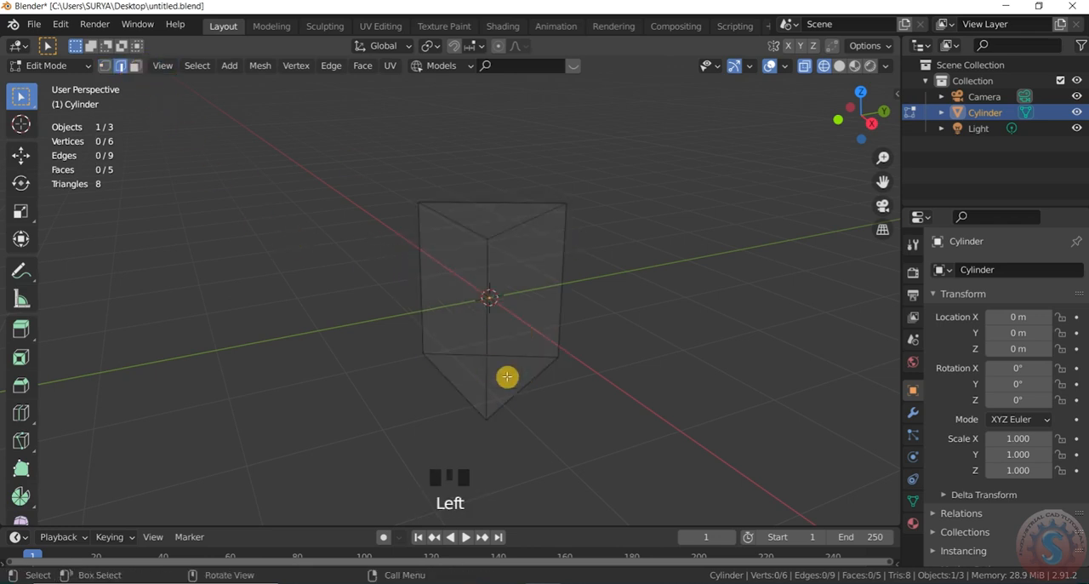
left_click_drag(479, 346, 494, 355, "shift")
left_click(567, 279)
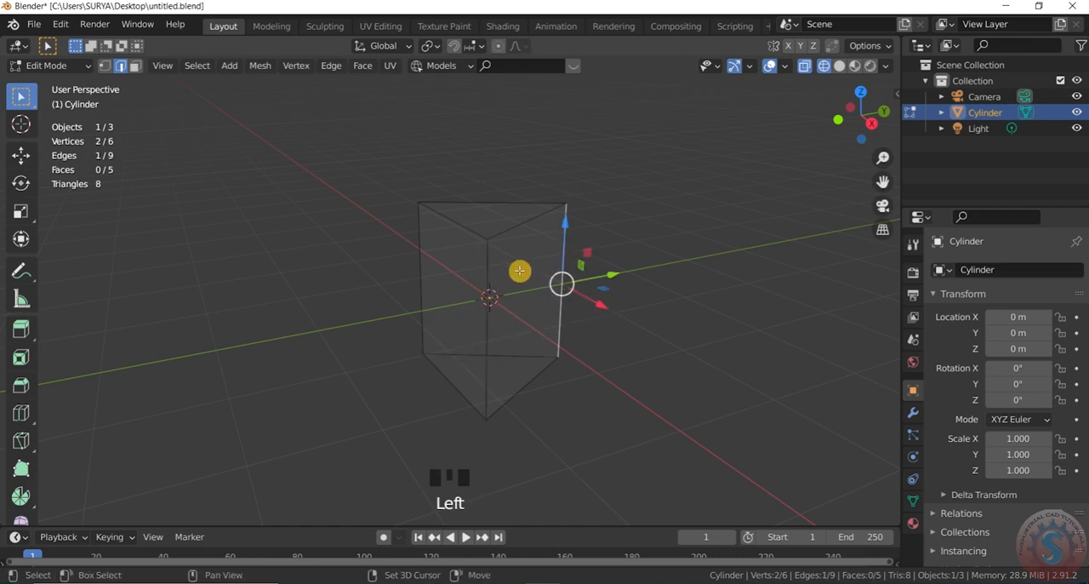
left_click(480, 260, "shift")
left_click(478, 258, "shift")
left_click(417, 253, "shift")
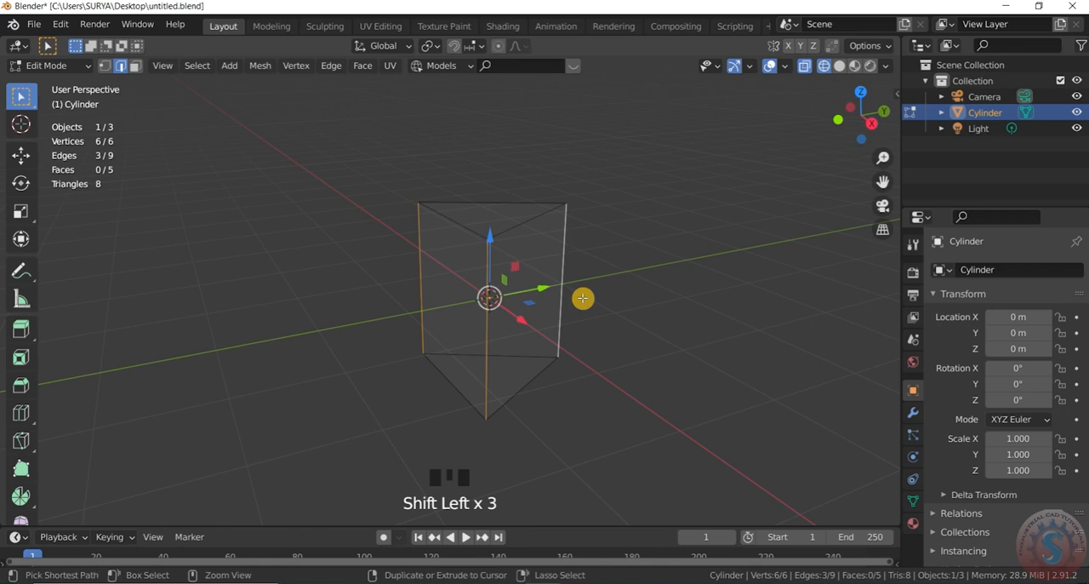
key("ctrl+b")
scroll(599, 296, "up", 3)
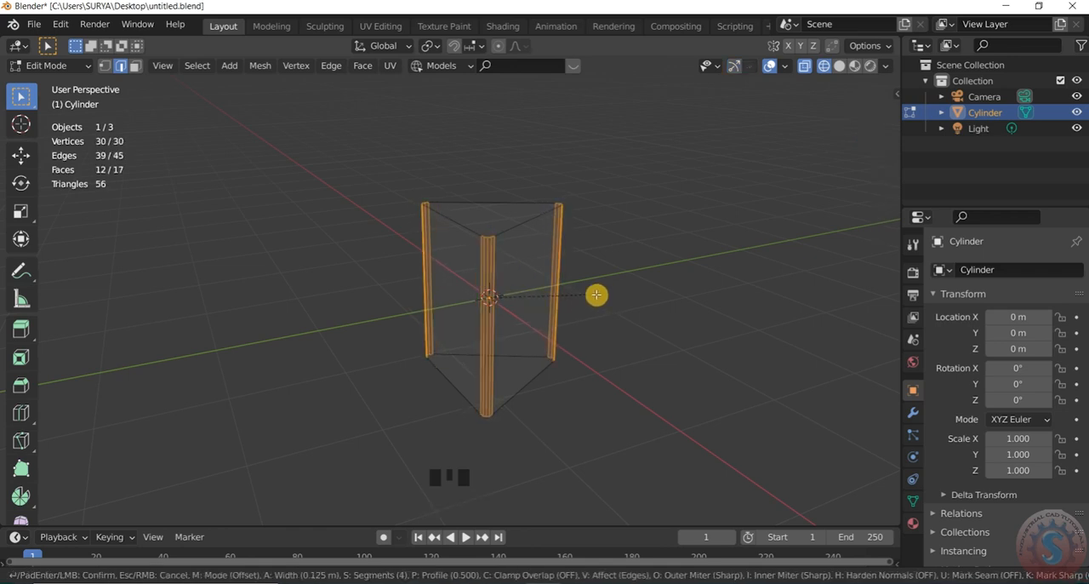
left_click(596, 294)
Step: Set the number of bevel segments on the vertical edges to 6
left_click(51, 510)
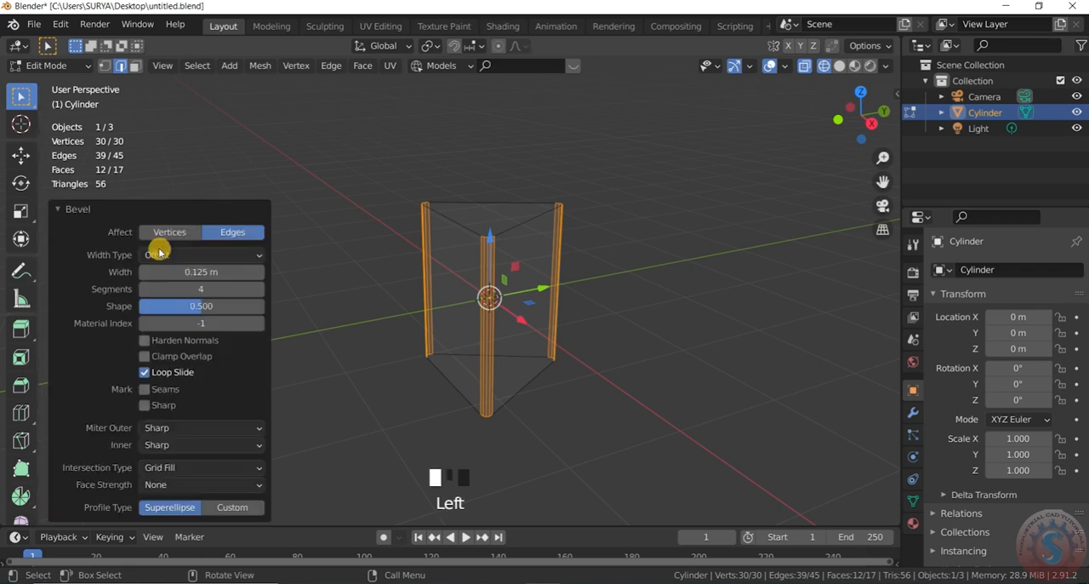
double_click(206, 290)
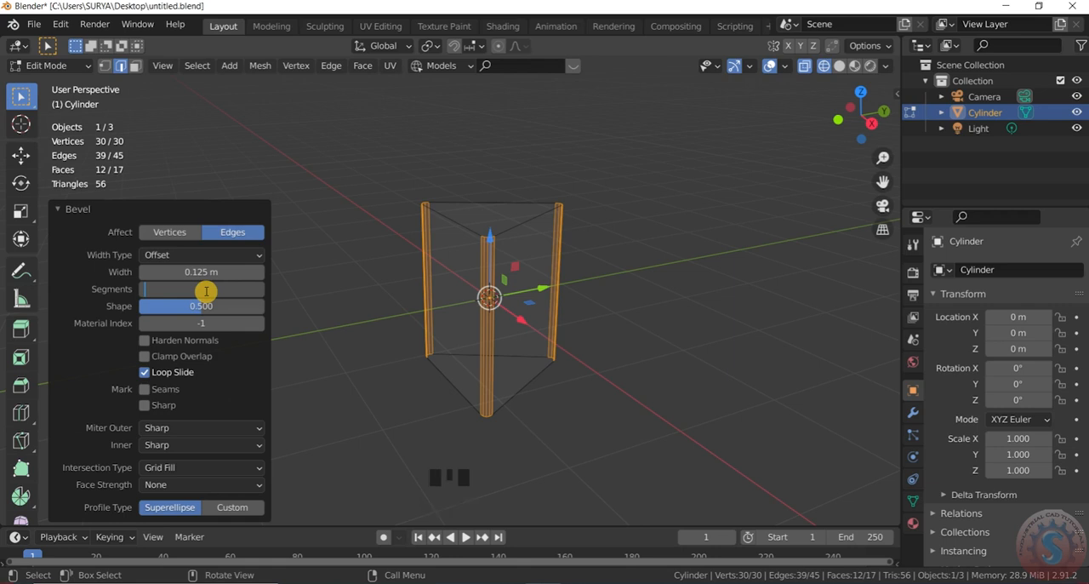
key("Return")
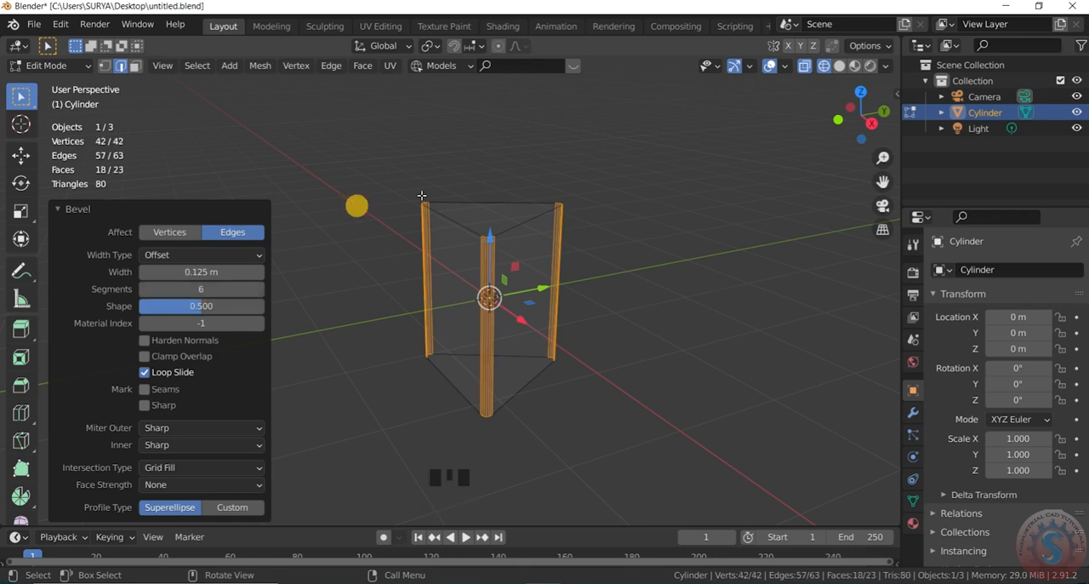
left_click(60, 210)
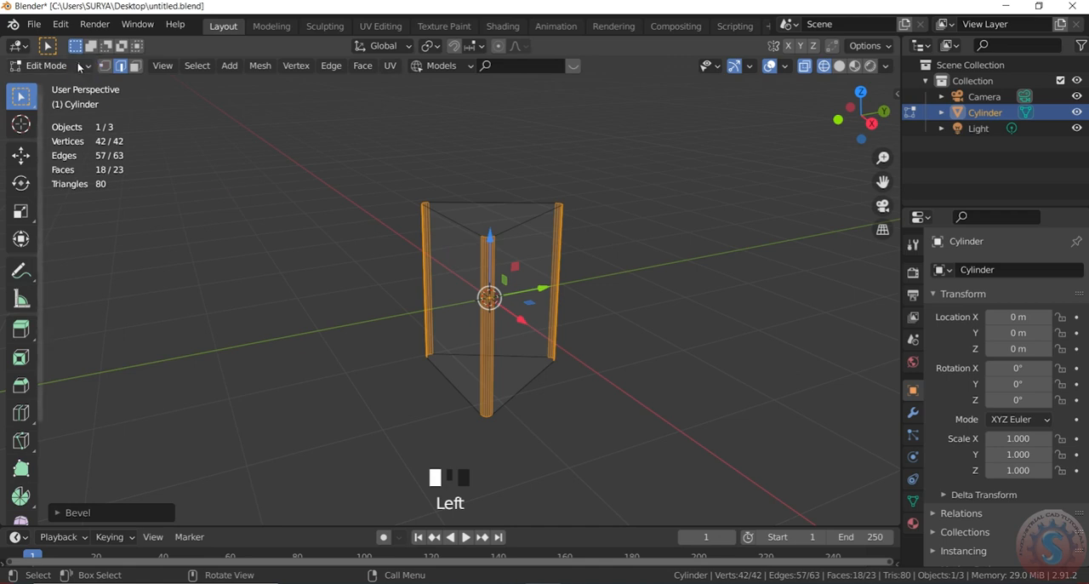
Step: Return to Object Mode and switch the viewport back to Solid shading
left_click_drag(75, 65, 77, 83)
key("z")
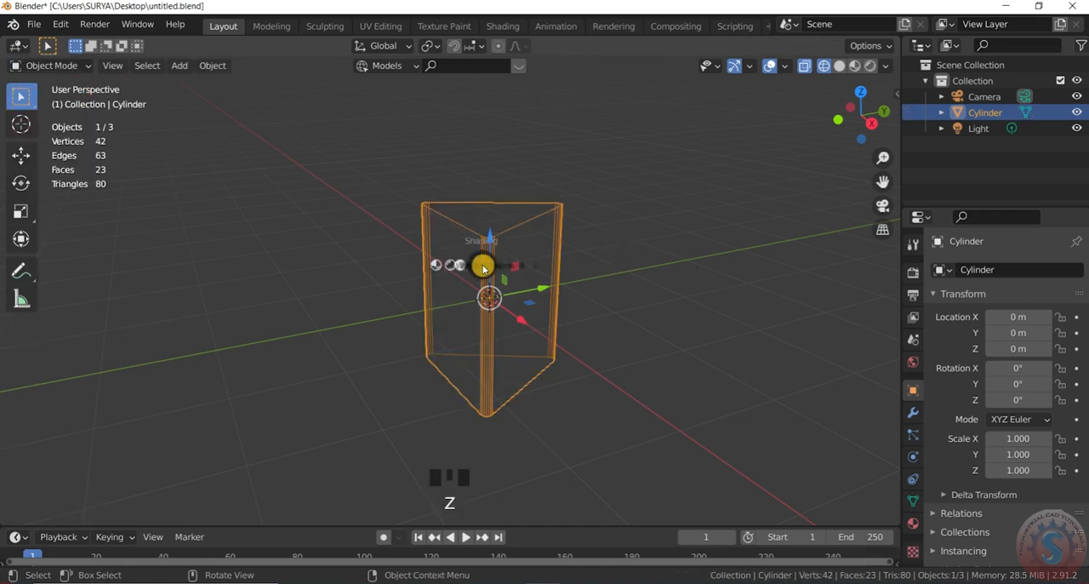
scroll(523, 288, "up", 2)
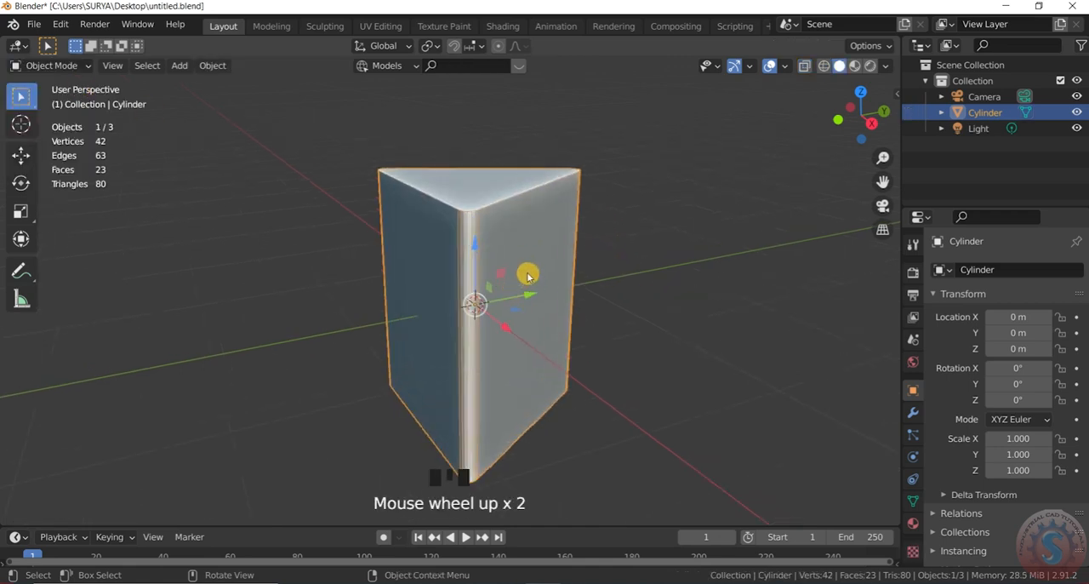
Step: Apply Shade Smooth to the bevelled prism
right_click(526, 223)
left_click(527, 215)
left_click(552, 233)
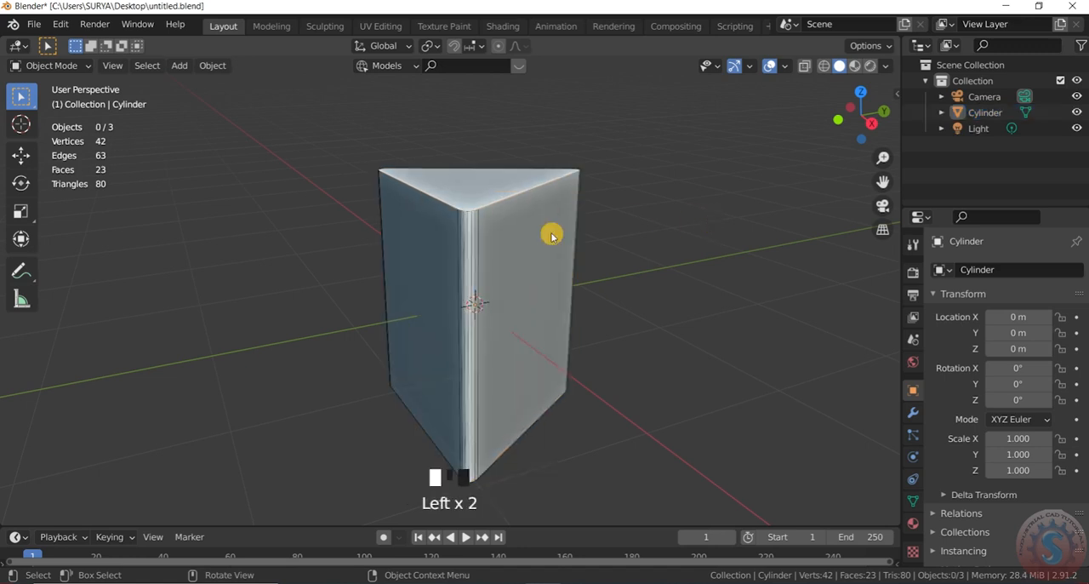
right_click(548, 218)
left_click(549, 217)
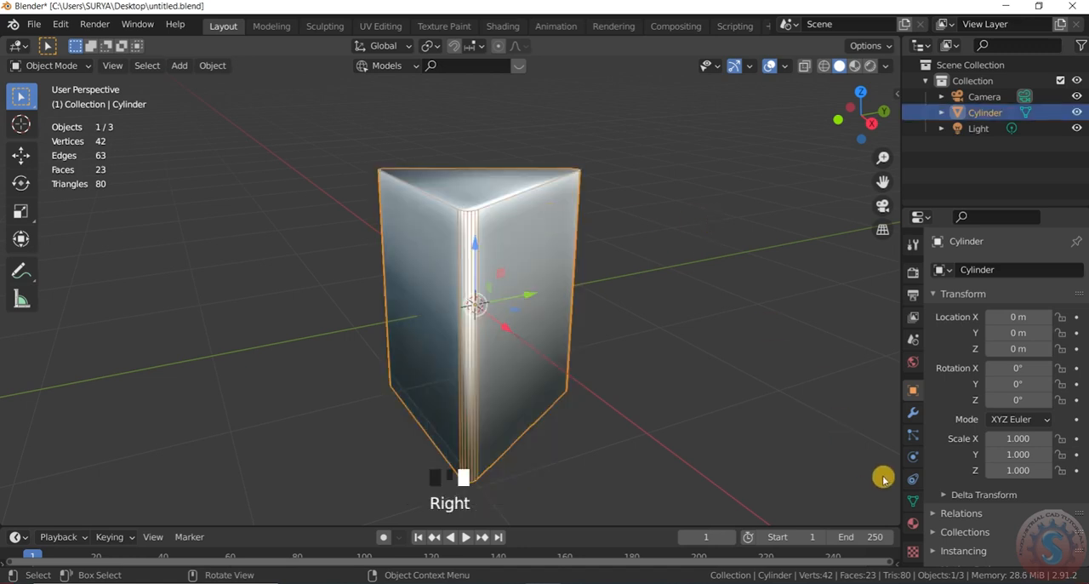
Step: Enable Auto Smooth at 30° in the prism's mesh normals and keep the prism selected
left_click(914, 502)
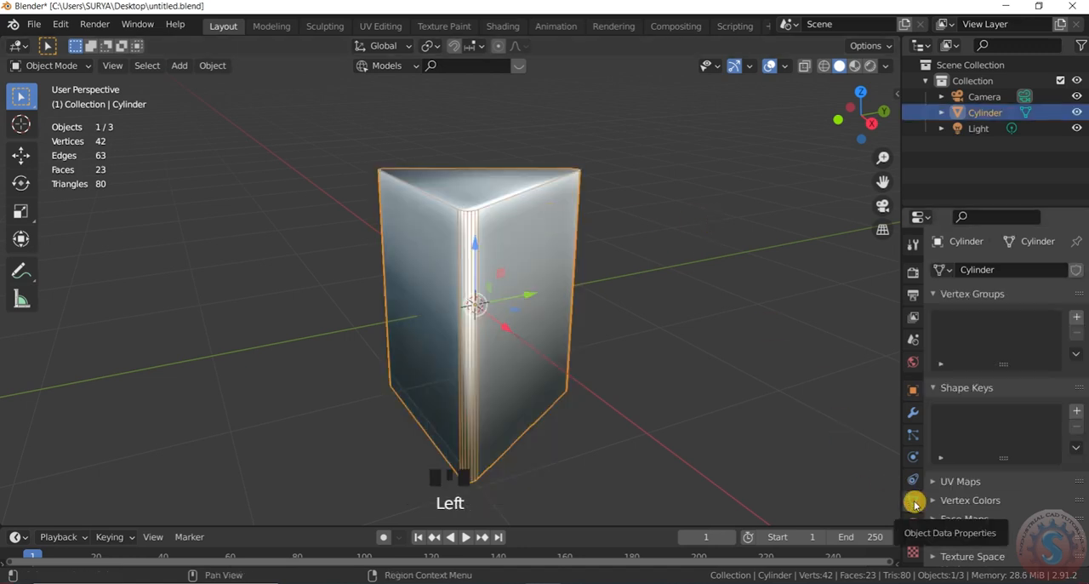
scroll(999, 494, "down", 4)
left_click(945, 485)
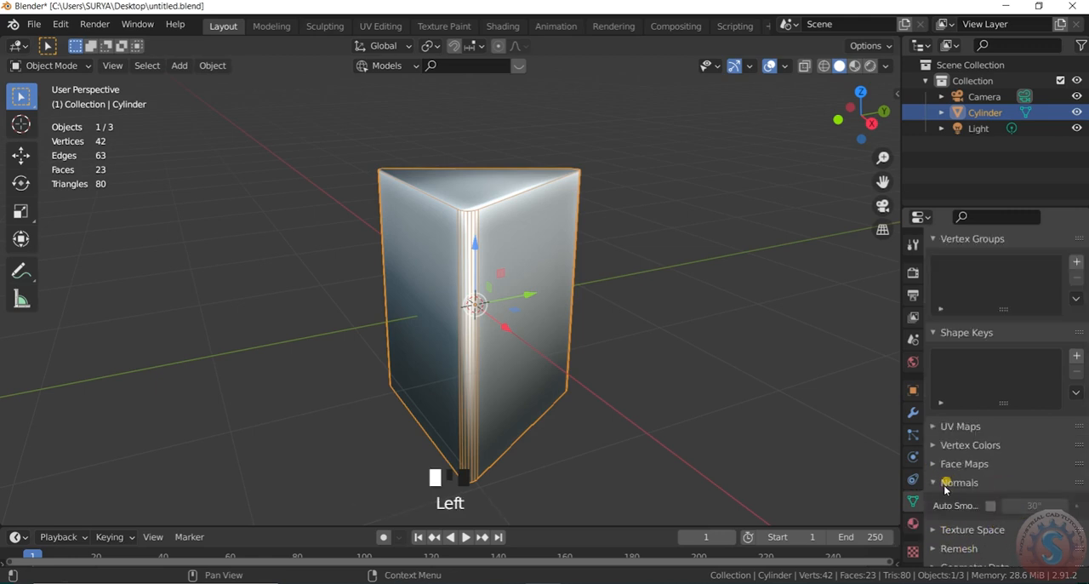
left_click(991, 506)
left_click(701, 285)
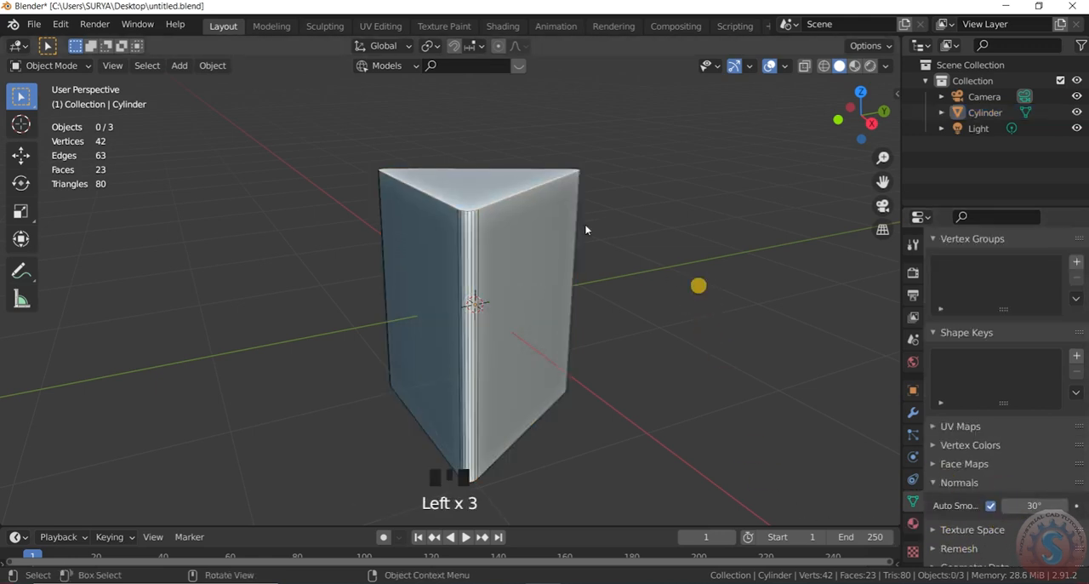
scroll(701, 284, "down", 2)
left_click(535, 231)
Step: Check the Viewport Overlays options, including the Wireframe geometry overlay
left_click(781, 69)
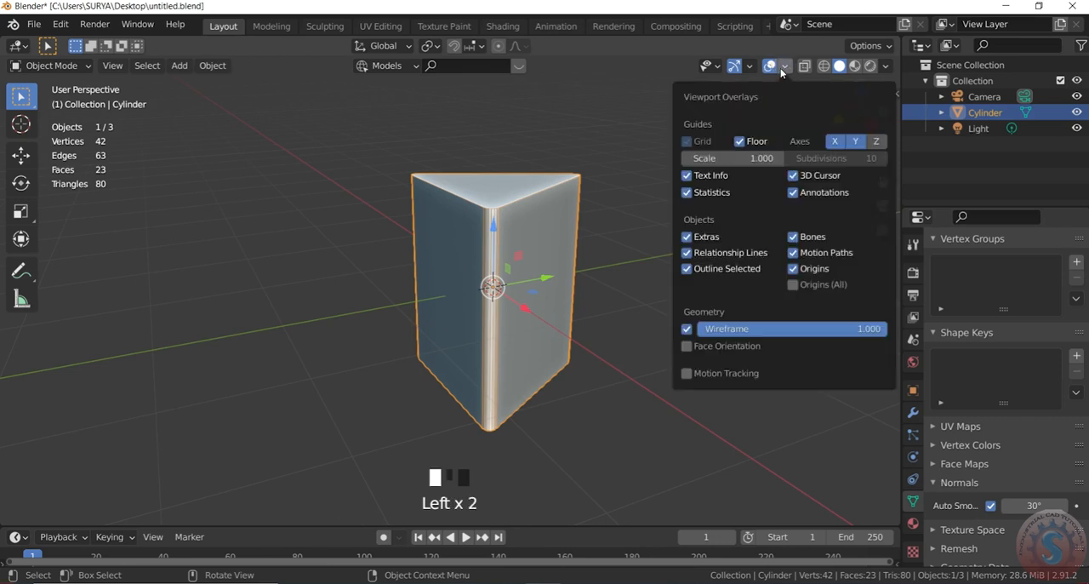
scroll(533, 246, "down", 1)
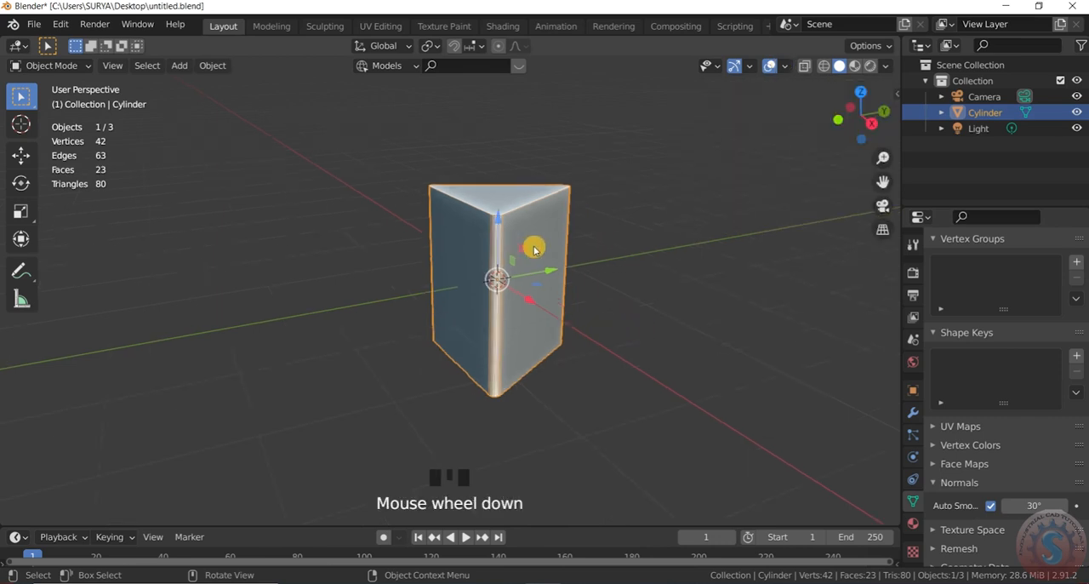
scroll(539, 246, "up", 1)
Step: In Edit Mode, select the prism's top and bottom triangular faces and delete both faces
left_click(52, 65)
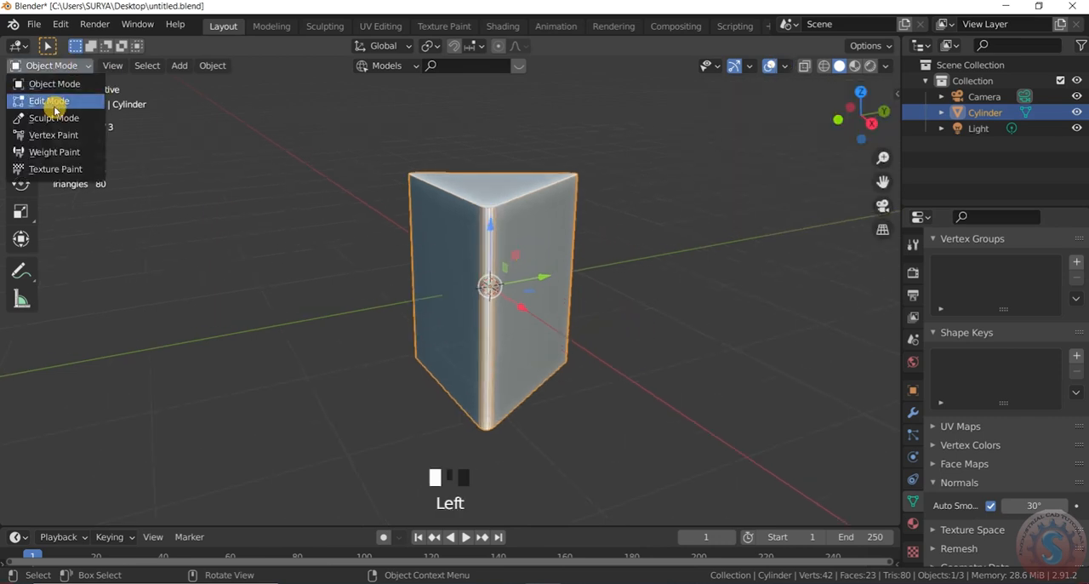
left_click(47, 99)
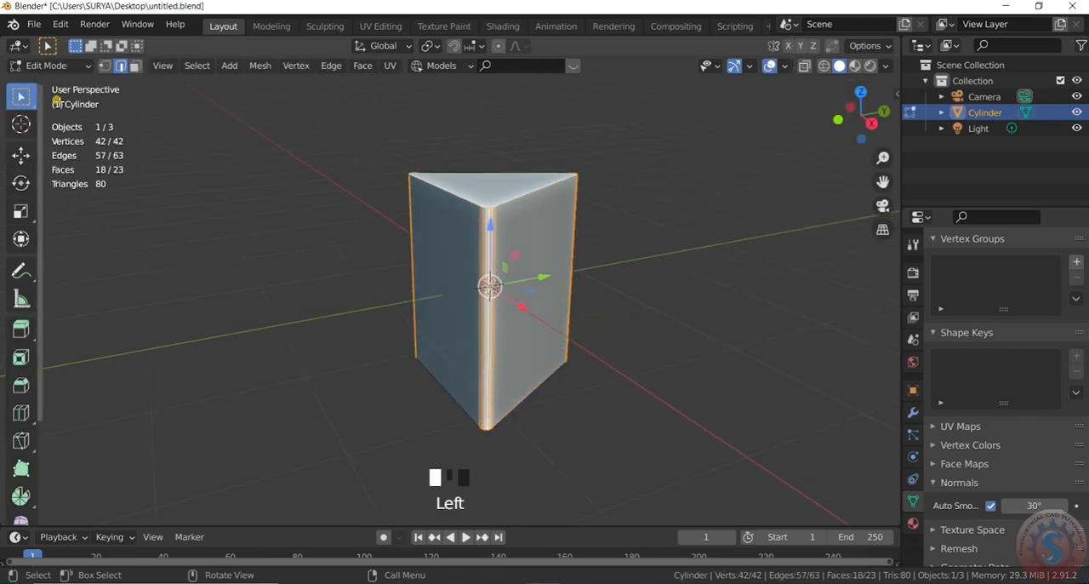
left_click(136, 65)
left_click(507, 198)
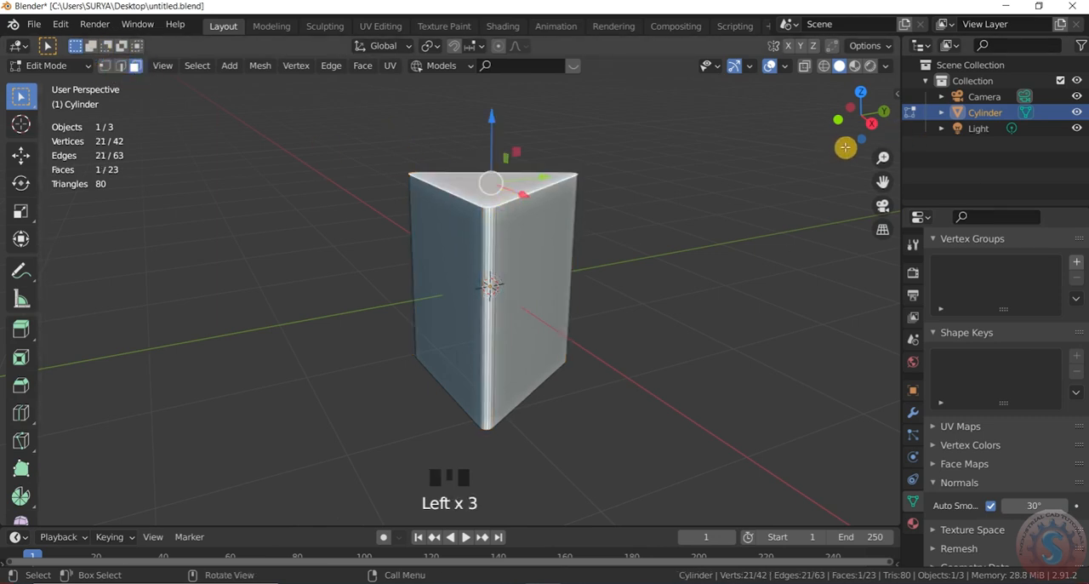
left_click_drag(845, 147, 630, 340, "shift")
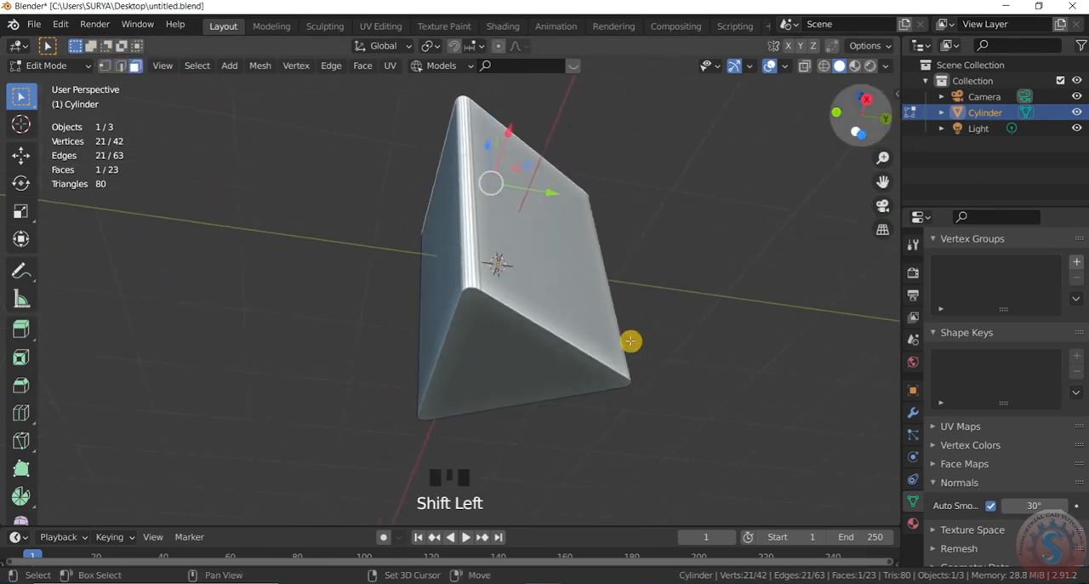
left_click(504, 358, "shift")
mouse_move(862, 124)
left_mouse_down()
mouse_move(862, 98)
mouse_move(861, 119)
left_mouse_up()
scroll(647, 212, "down", 2)
scroll(774, 142, "up", 2)
scroll(697, 182, "down", 2)
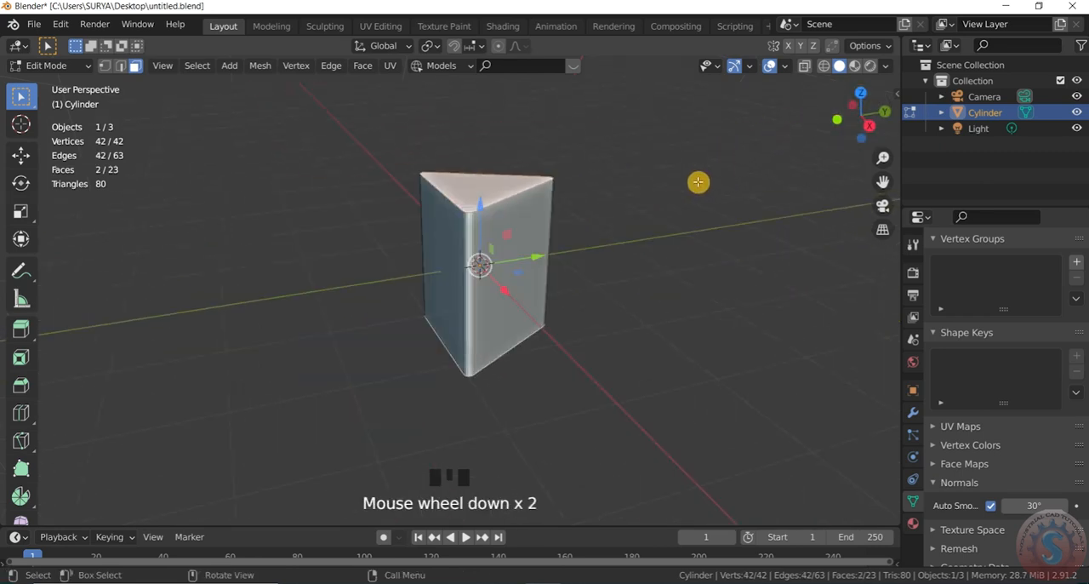
key("x")
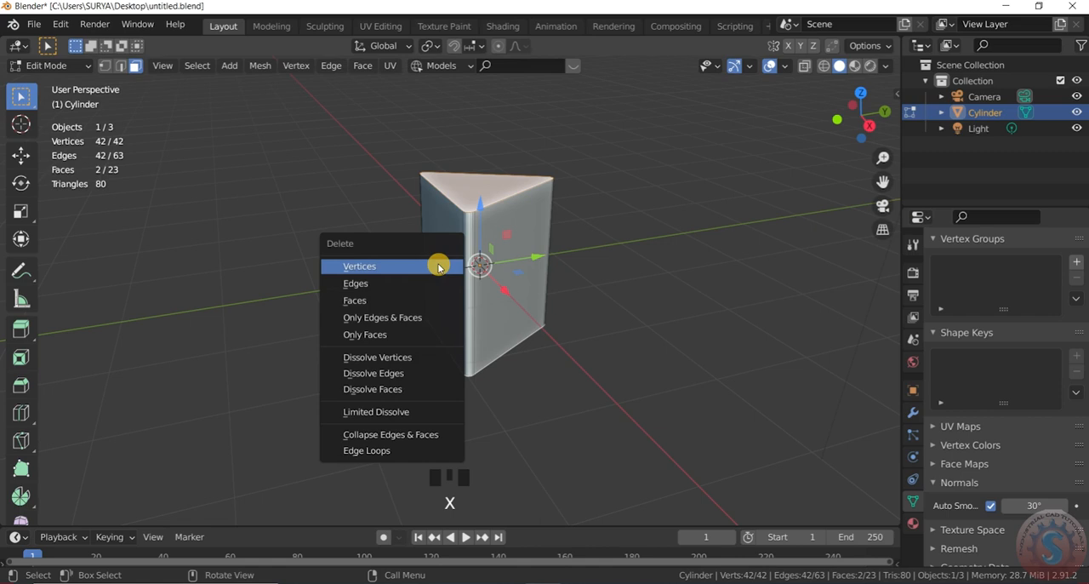
left_click(399, 300)
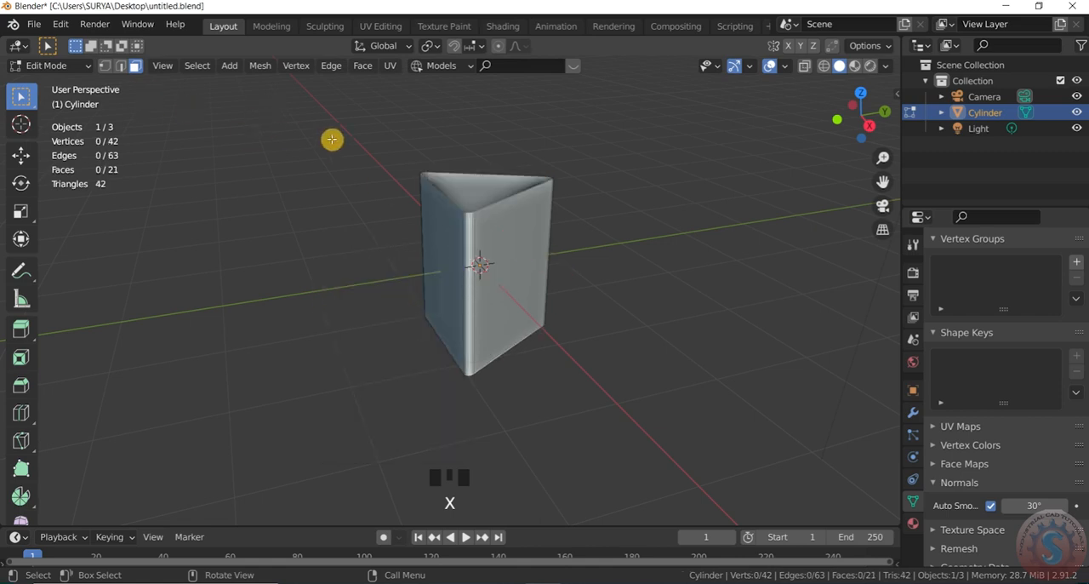
Step: Box-select the remaining side faces of the open prism and return to Object Mode
left_click_drag(365, 136, 622, 382)
left_click(45, 66)
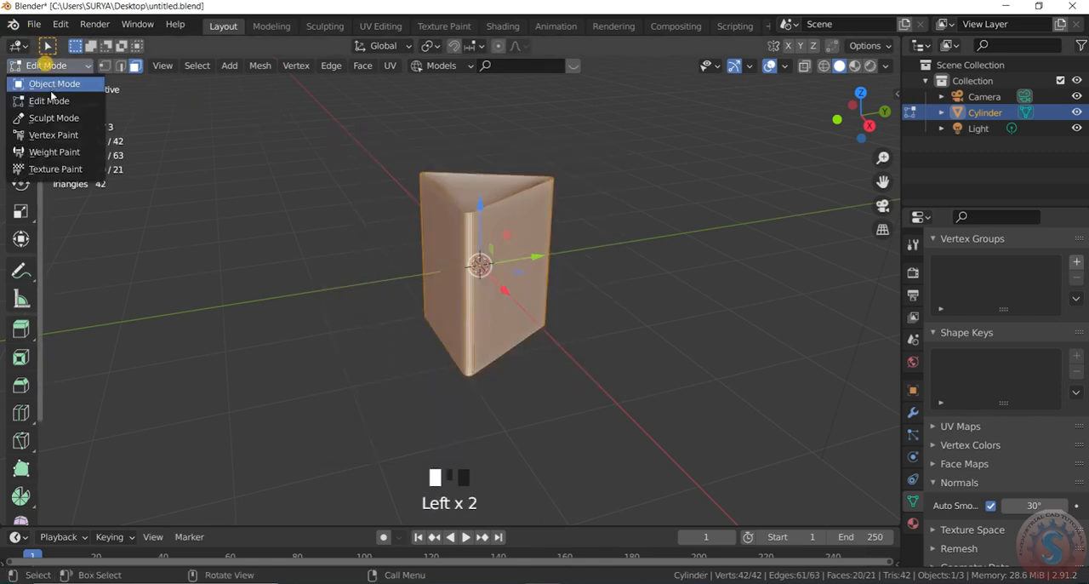
left_click(53, 85)
Step: Scale the open prism along the global Z axis by a factor of about -0.35 and deselect it
scroll(506, 243, "down", 2)
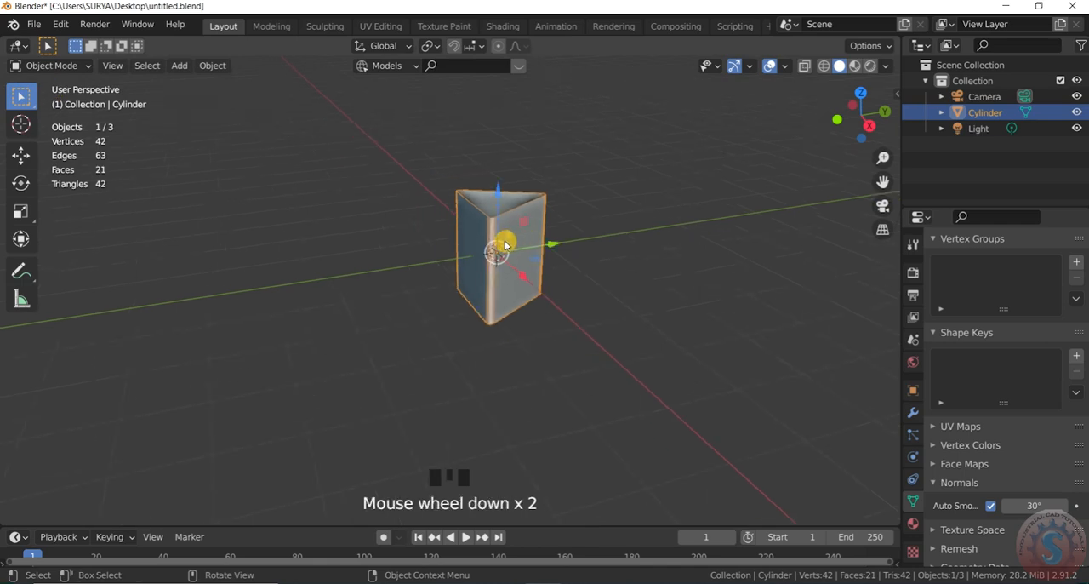
scroll(511, 243, "up", 2)
key("s")
key("z")
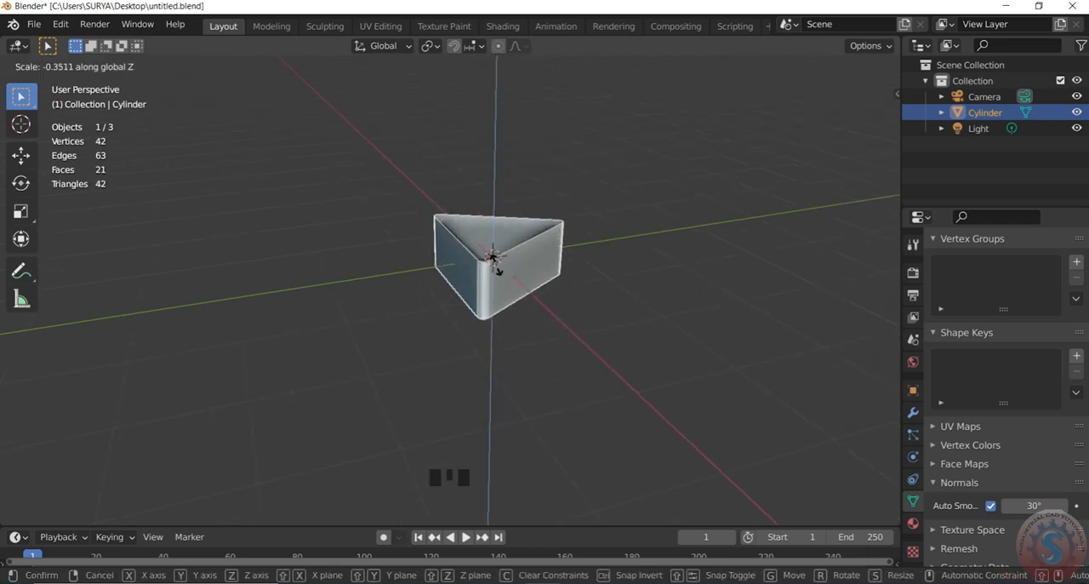
left_click(498, 268)
left_click(547, 328)
Step: Set the solid viewport's lighting to MatCap in the Viewport Shading options
scroll(784, 183, "up", 1)
left_click_drag(857, 119, 766, 187)
scroll(352, 306, "up", 3)
scroll(487, 259, "down", 1)
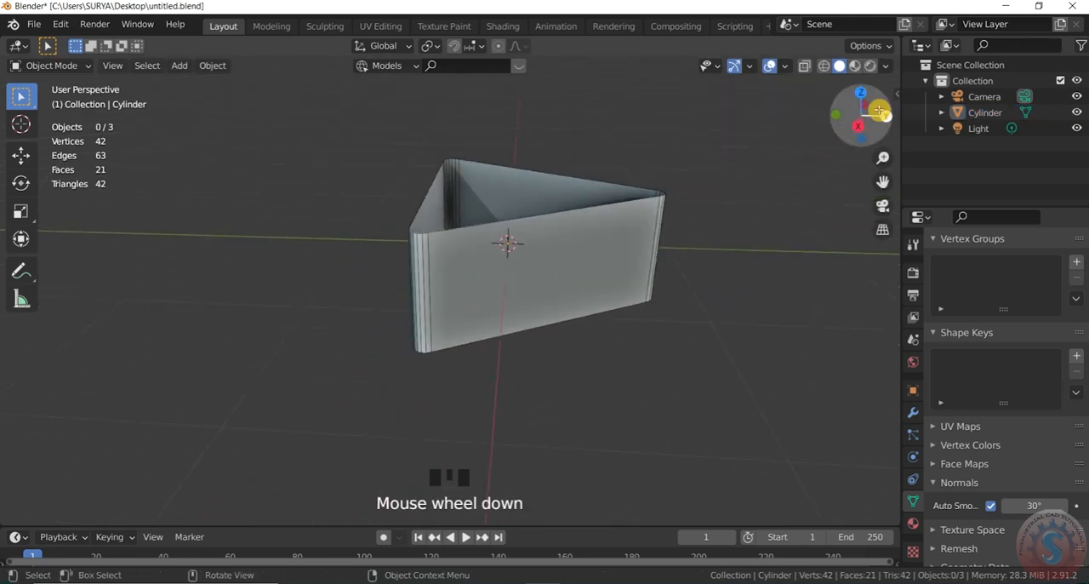
left_click_drag(879, 110, 830, 128)
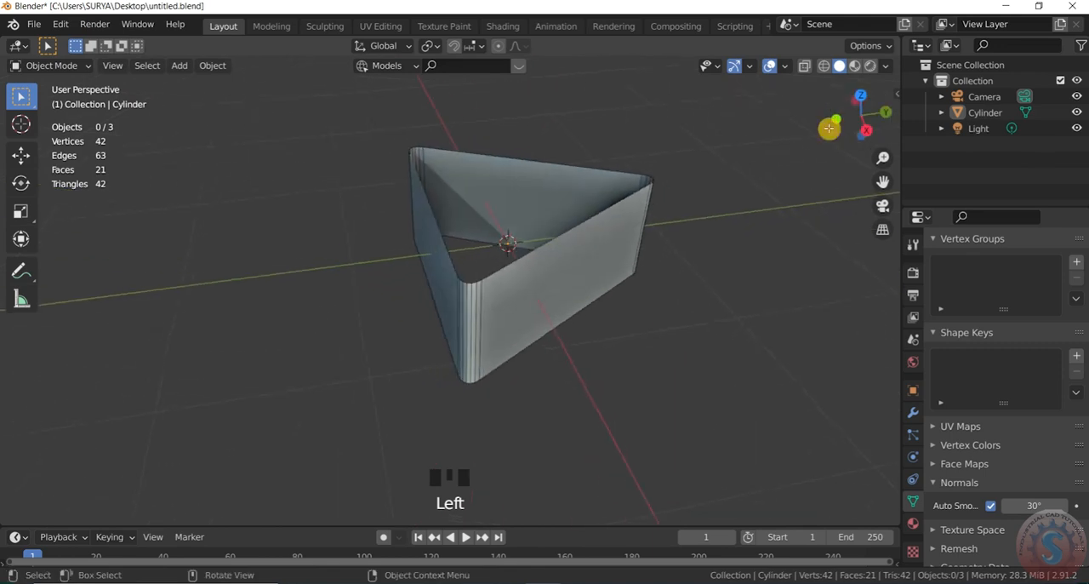
left_click(888, 68)
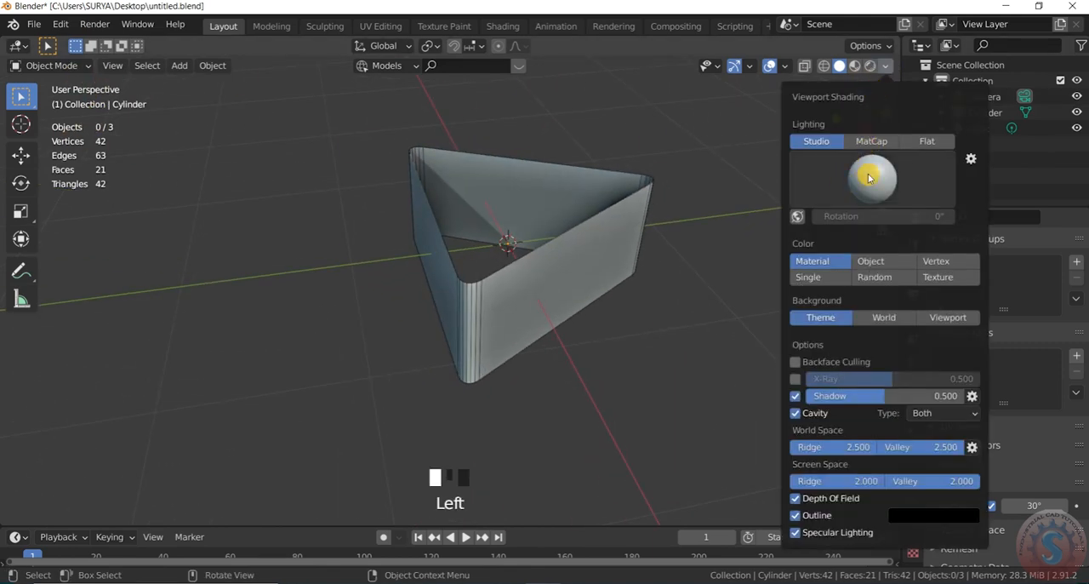
left_click(875, 142)
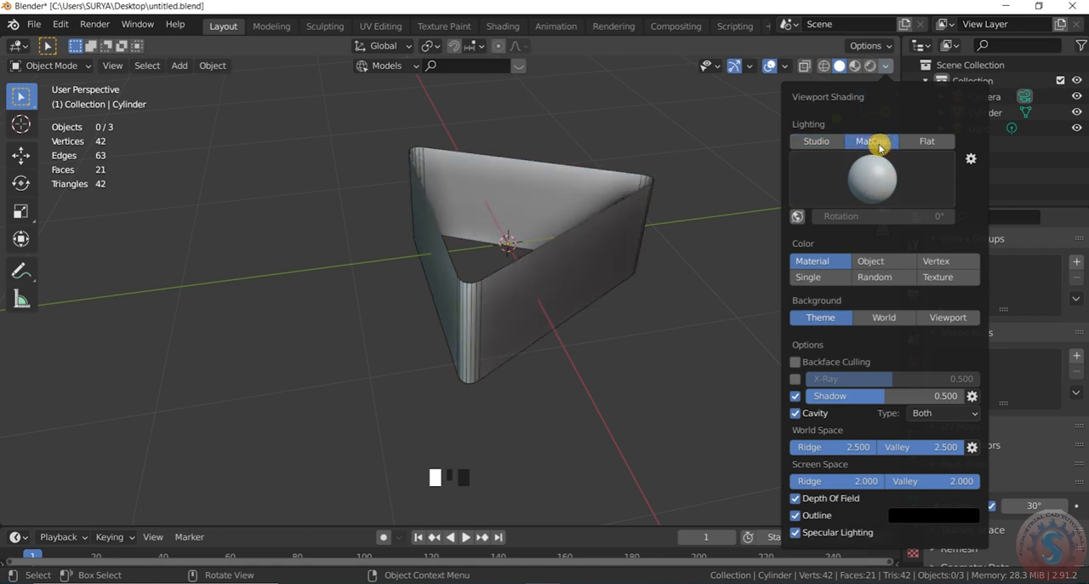
Step: Set the viewport's MatCap to metal_shiny.exr in the Viewport Shading options
left_click(872, 161)
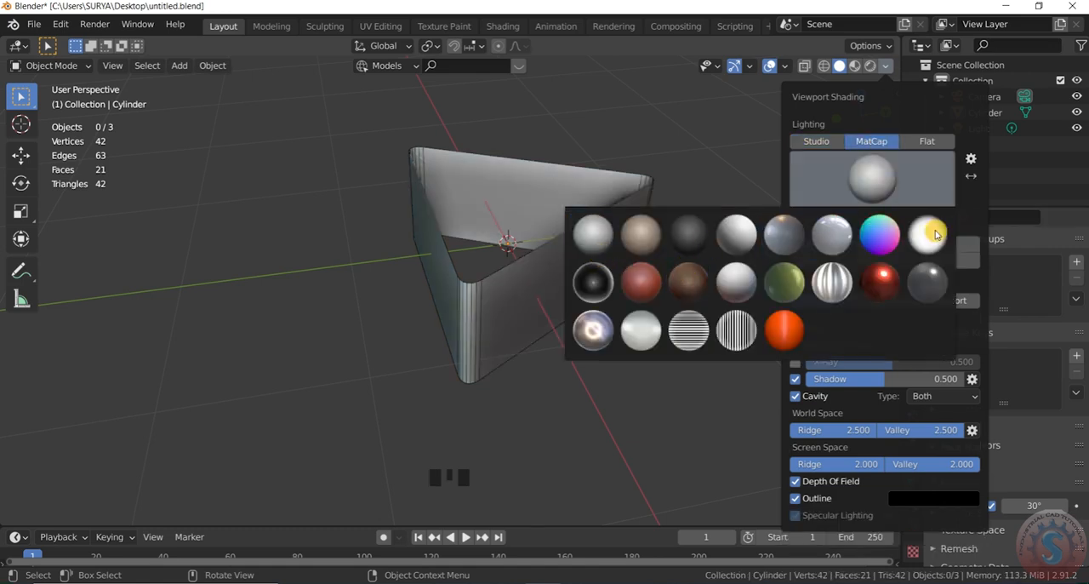
left_click(887, 68)
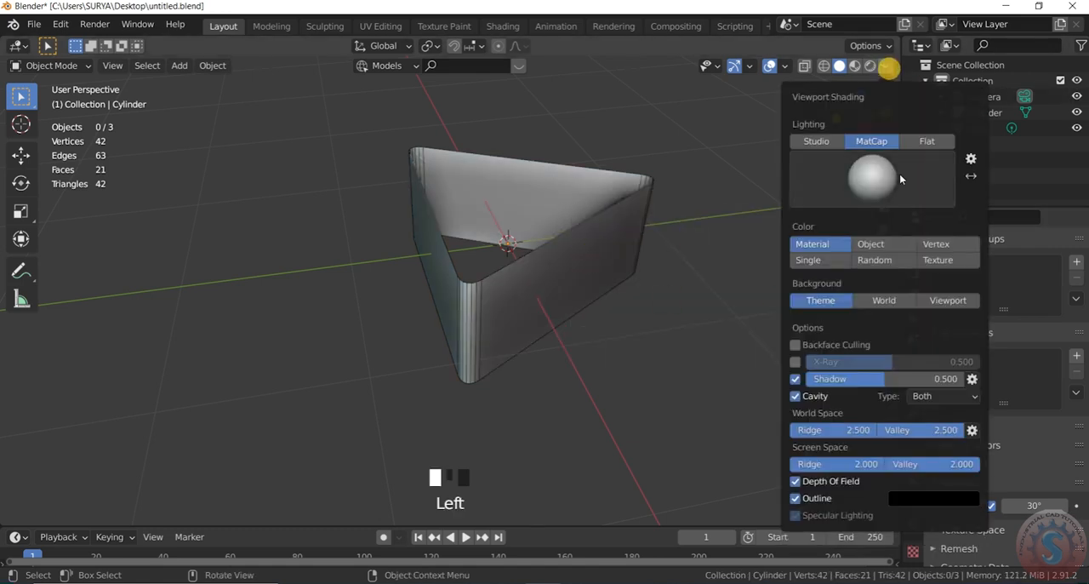
left_click(870, 181)
left_click(868, 186)
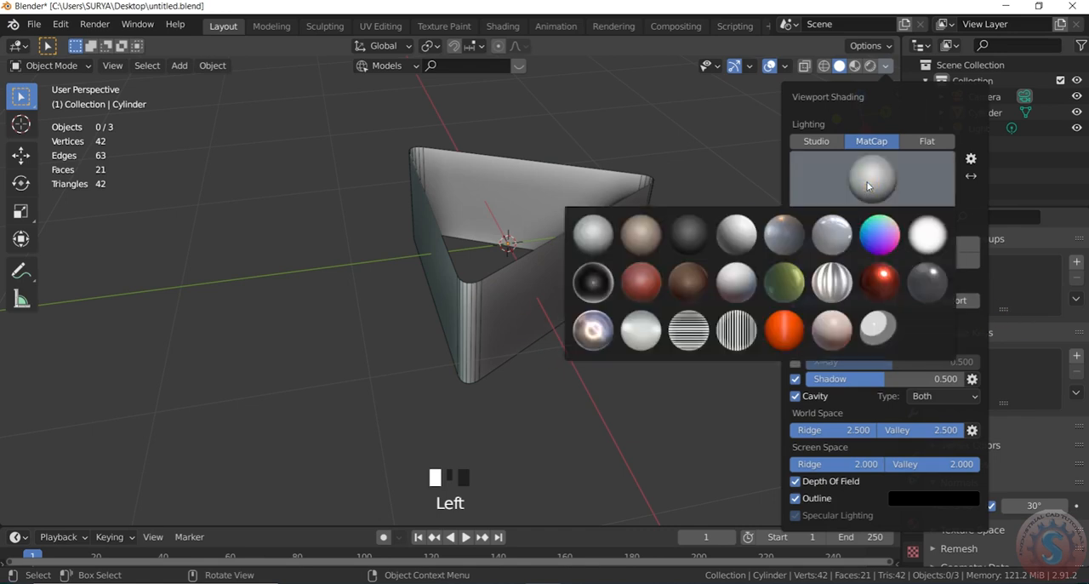
left_click(593, 330)
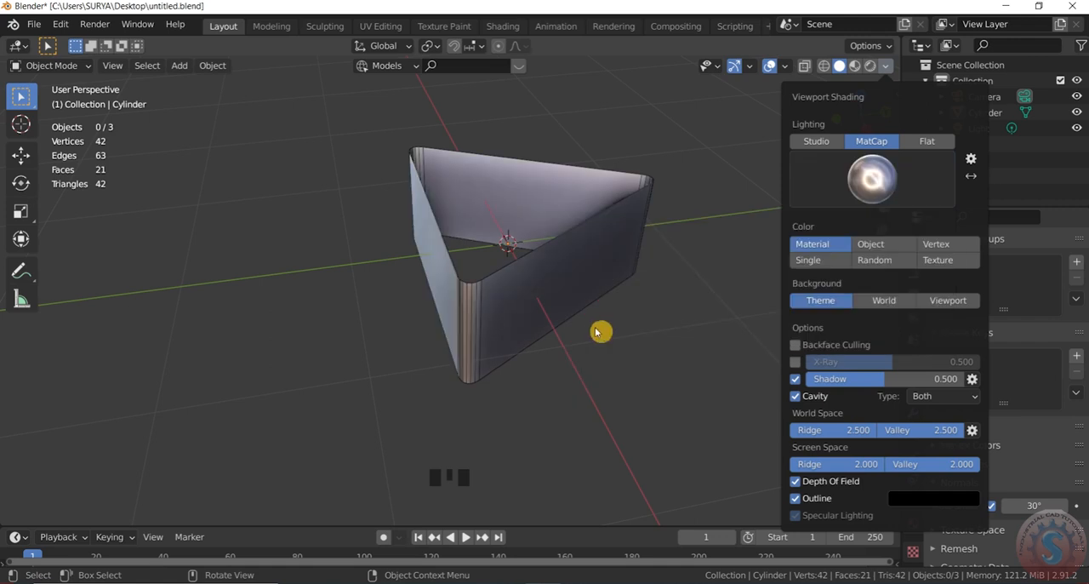
mouse_move(878, 119)
left_mouse_down()
mouse_move(817, 123)
mouse_move(595, 295)
left_mouse_up()
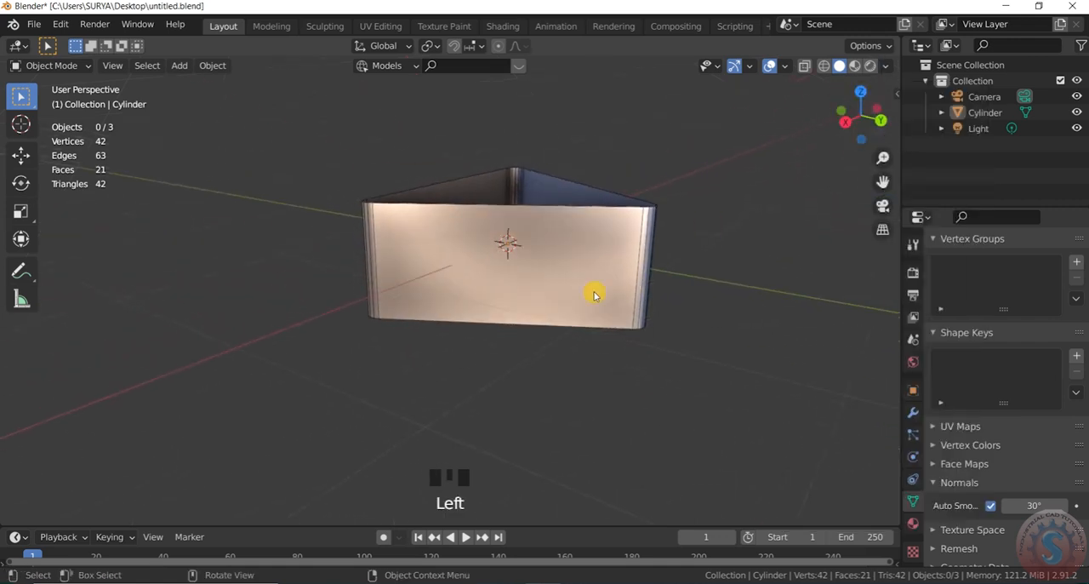
Step: Select the triangular frame, check the Wireframe setting in the Viewport Overlays options, and deselect the frame
left_click(525, 253)
left_click(786, 66)
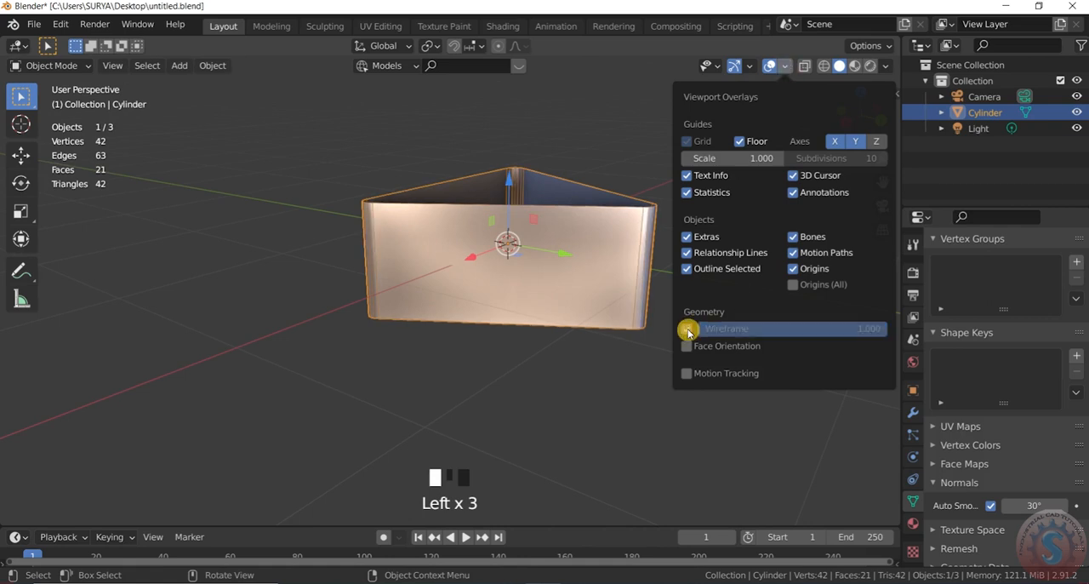
left_click(582, 411)
scroll(613, 284, "down", 2)
scroll(632, 274, "up", 3)
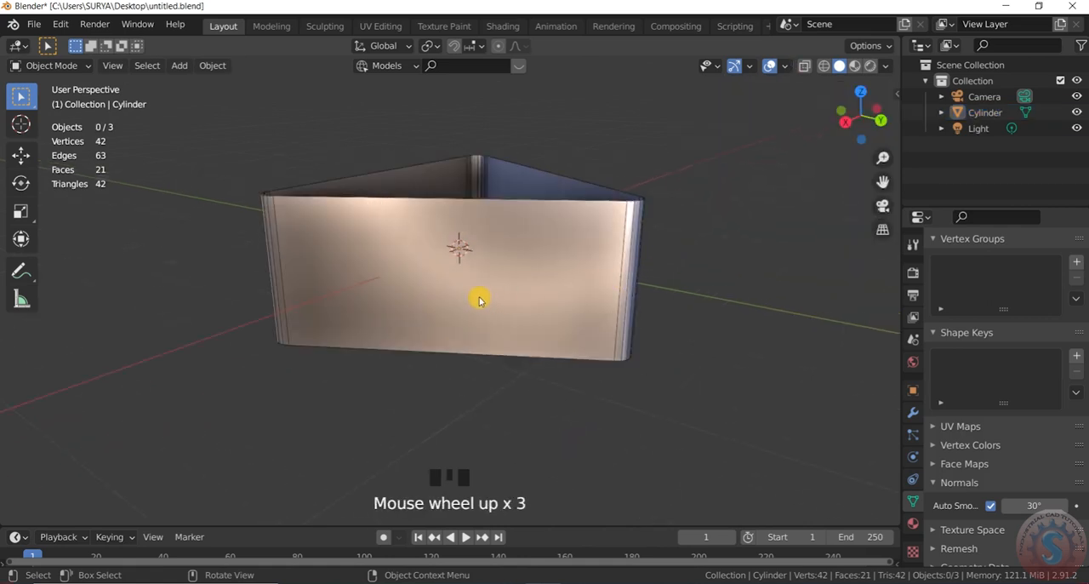
scroll(479, 299, "down", 1)
Step: In Edit Mode, add eight evenly spaced horizontal loop cuts around the frame's walls without sliding them
left_click(77, 66)
left_click(60, 101)
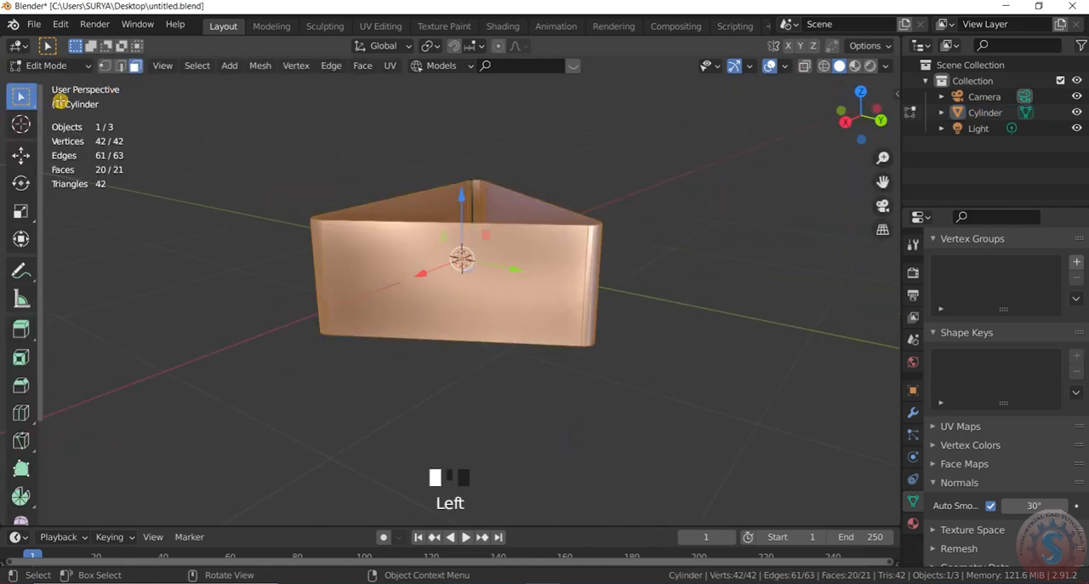
scroll(671, 303, "up", 2)
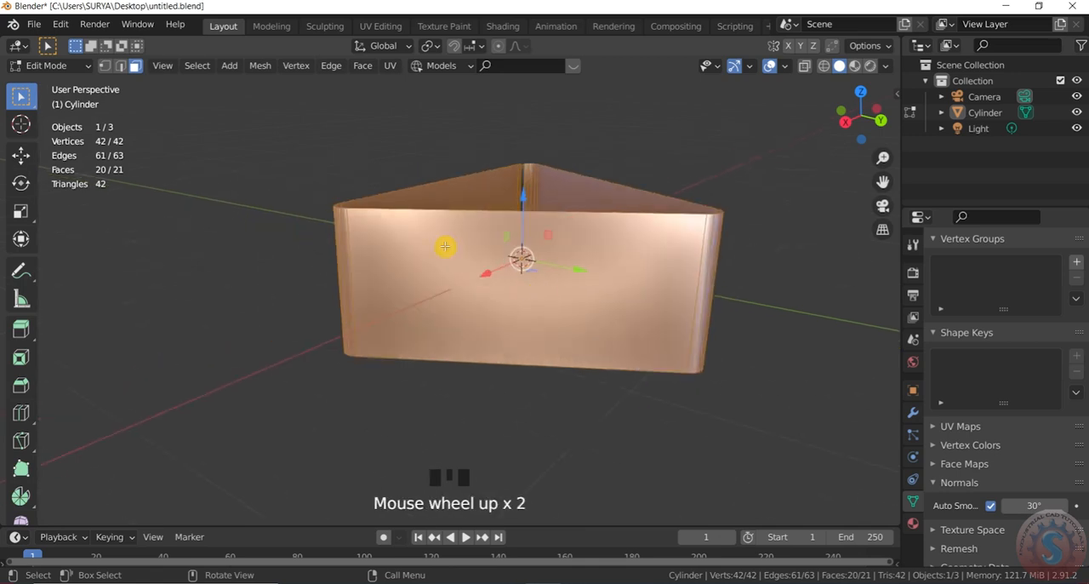
mouse_move(833, 139)
left_mouse_down()
mouse_move(859, 124)
mouse_move(841, 134)
left_mouse_up()
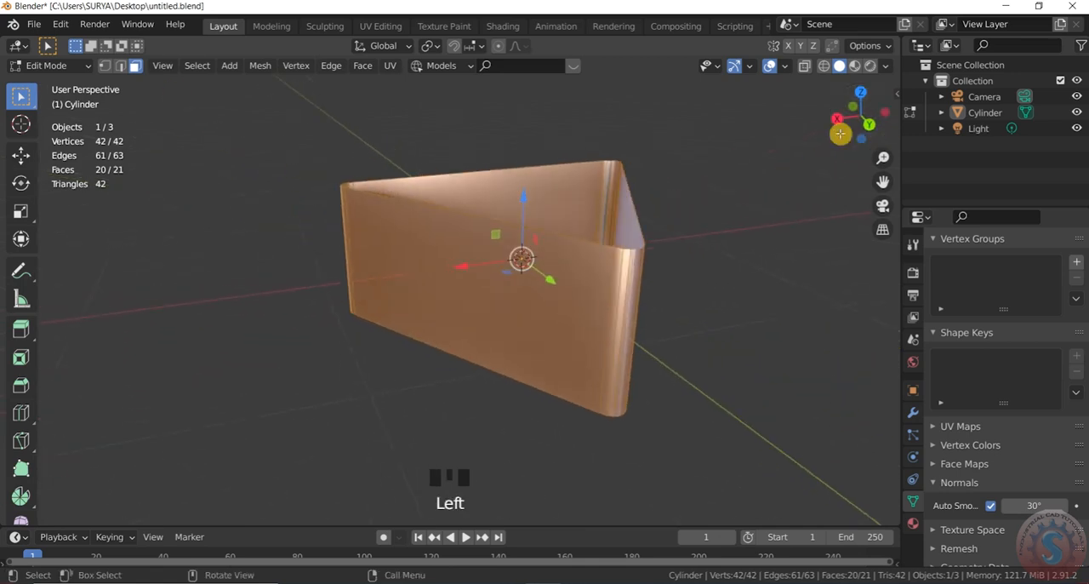
key("ctrl+r")
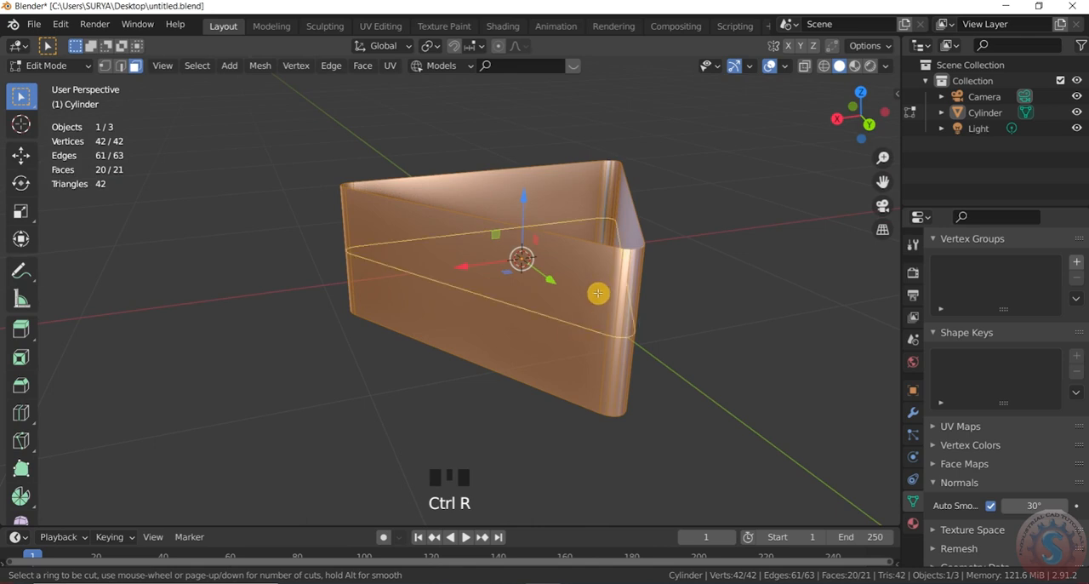
scroll(598, 303, "up", 1)
scroll(598, 303, "up", 7)
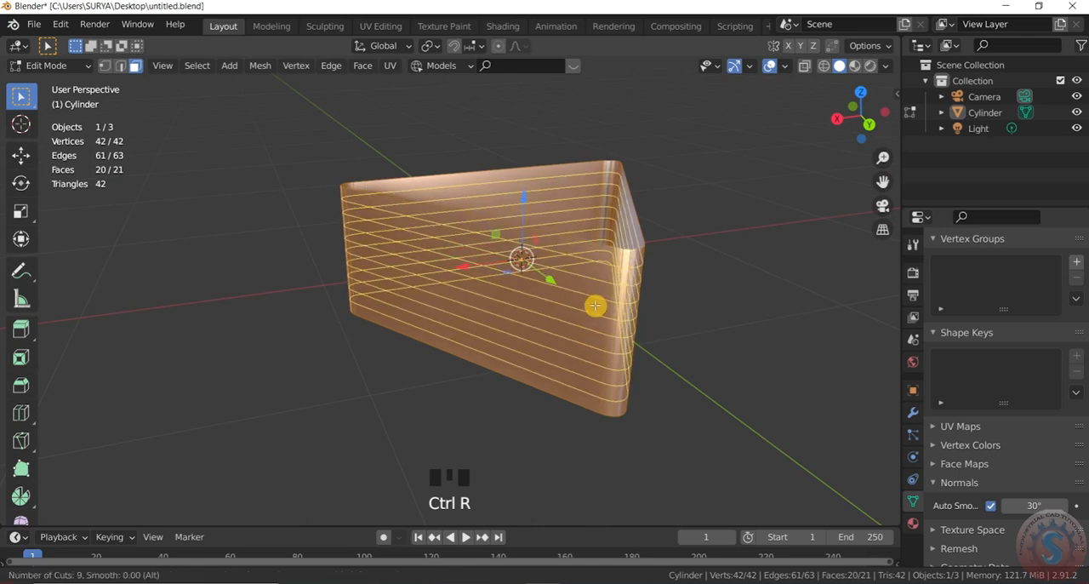
left_click(596, 304)
right_click(644, 343)
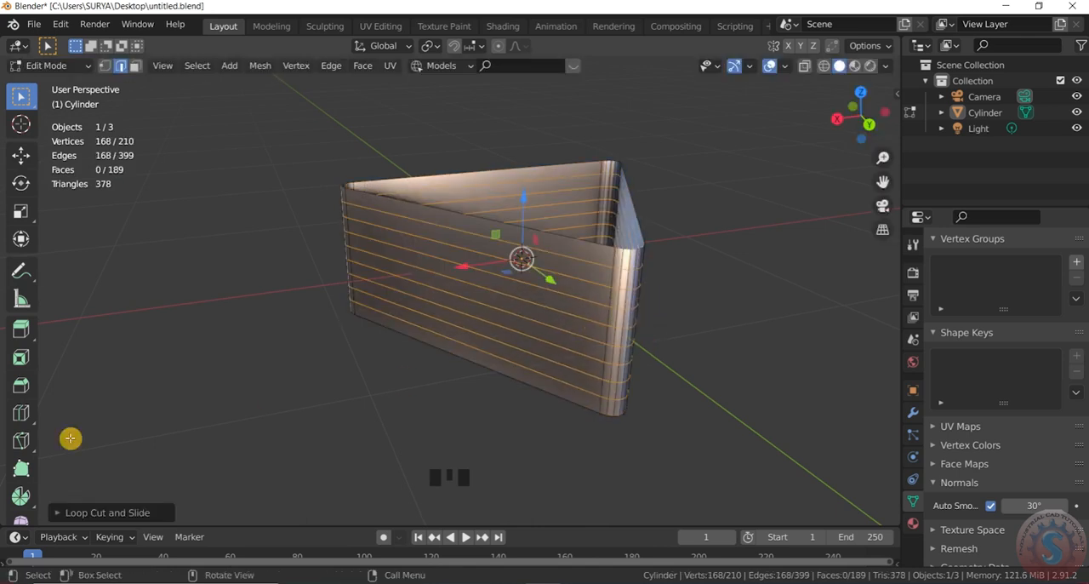
Step: Set the number of horizontal loop cuts around the frame to 7
left_click(57, 512)
left_click(217, 387)
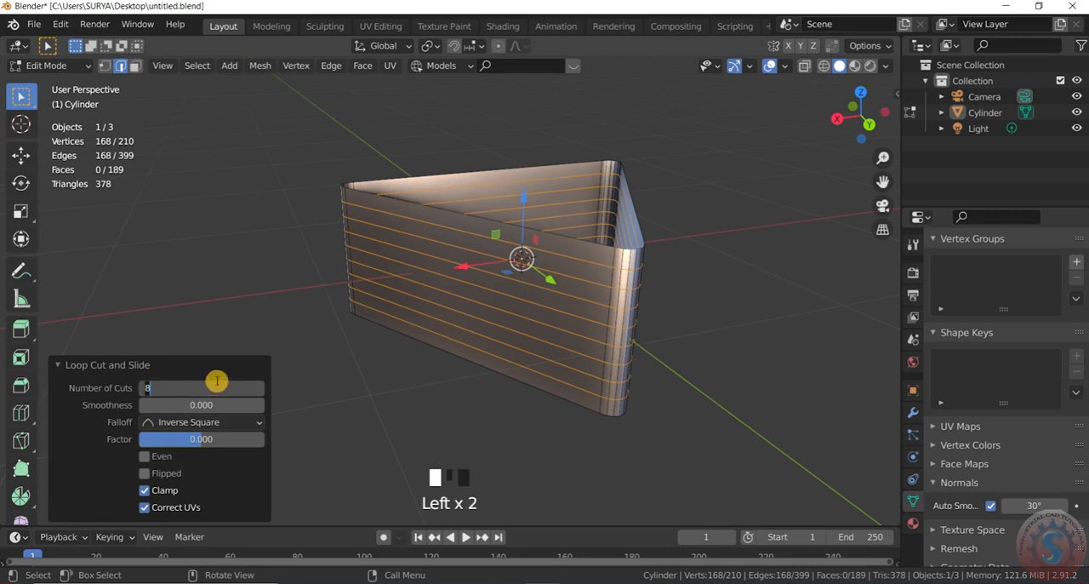
key("Return")
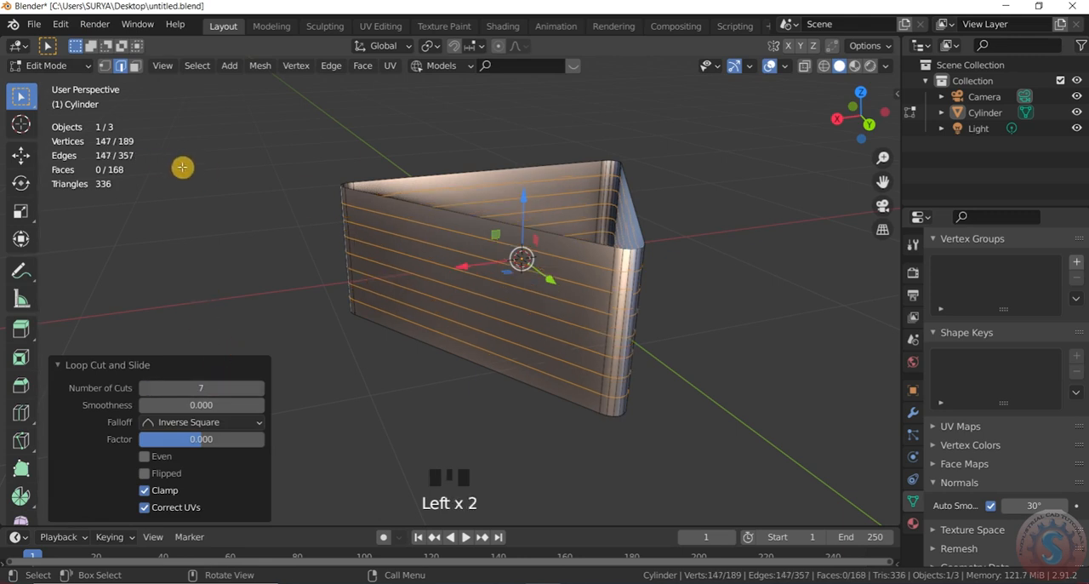
Step: Select one face in the front wall's uppermost strip, return to Object Mode, and box-select the whole frame
left_click(135, 66)
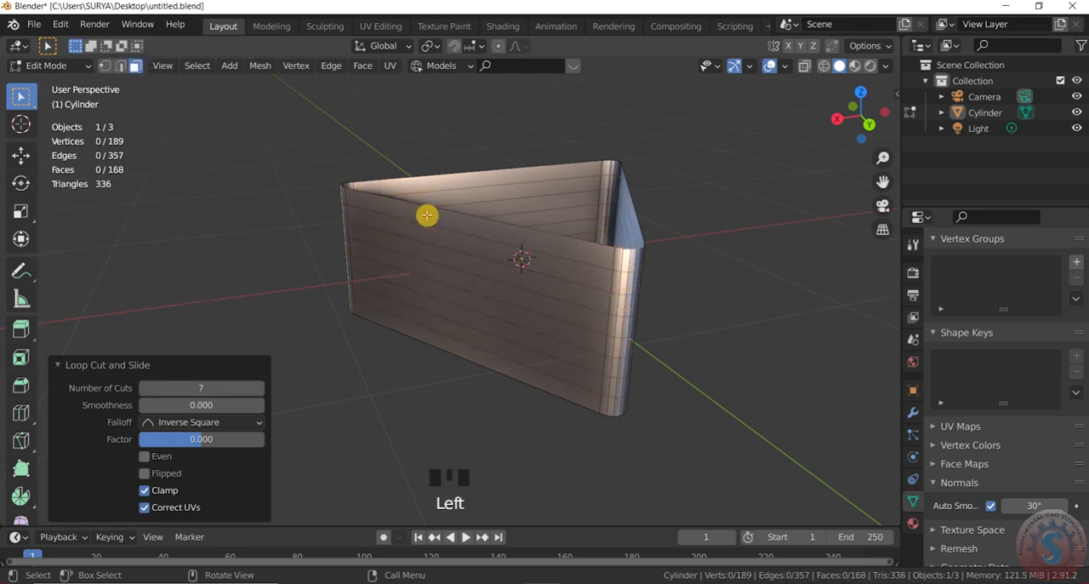
left_click(428, 214)
left_click(51, 65)
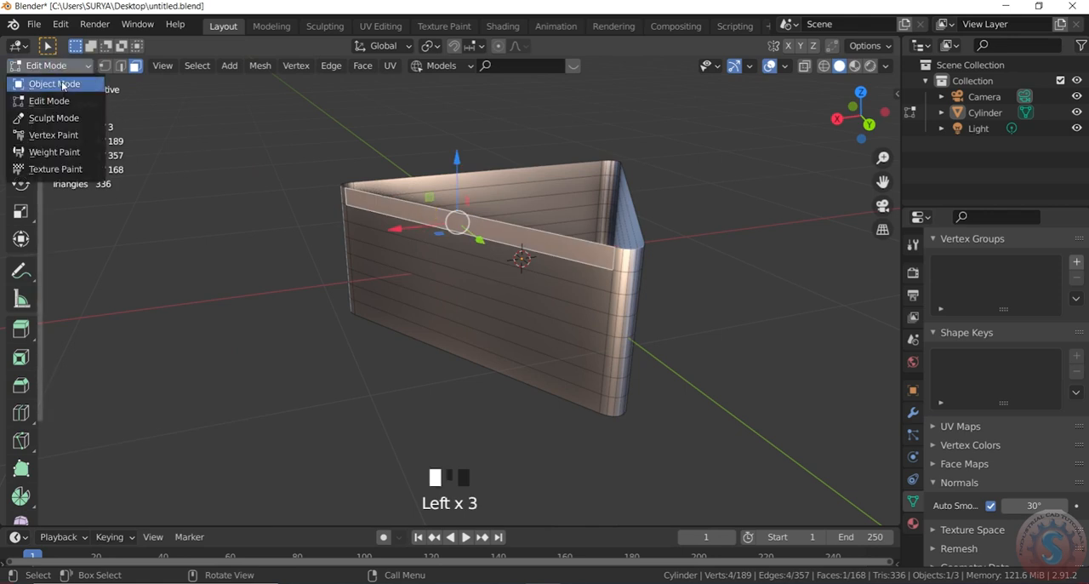
left_click(56, 83)
left_click_drag(261, 145, 847, 462)
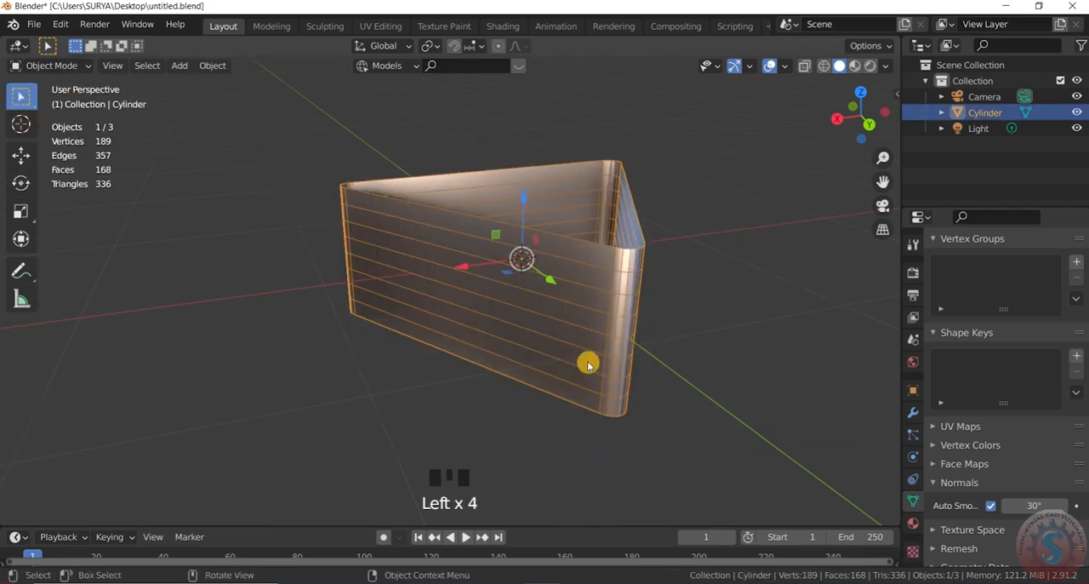
Step: Try to add further loop cuts to the frame's walls in Object Mode and deselect the frame
key("ctrl+r")
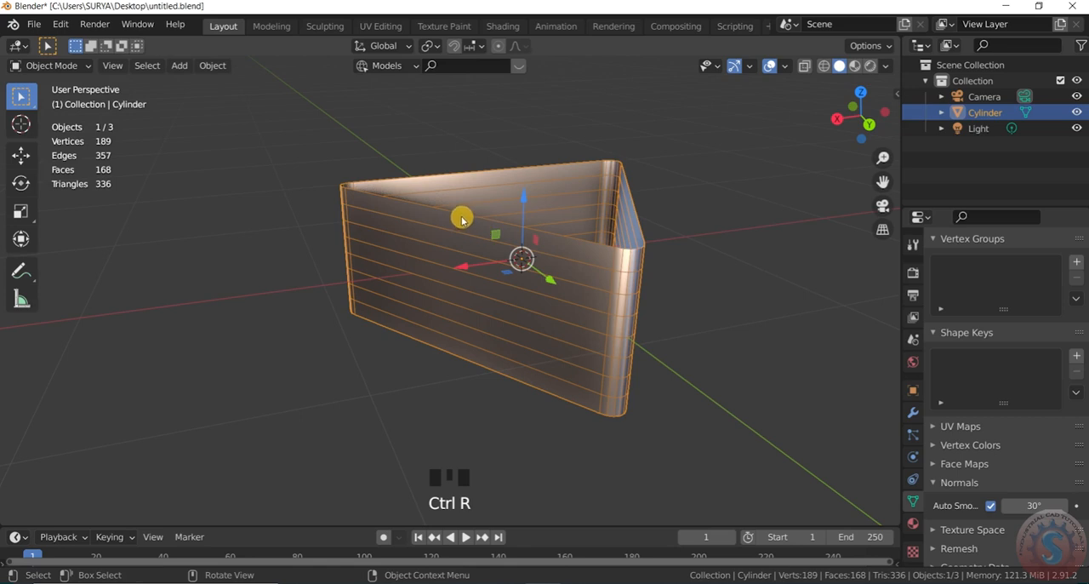
left_click(429, 355)
key("ctrl+r")
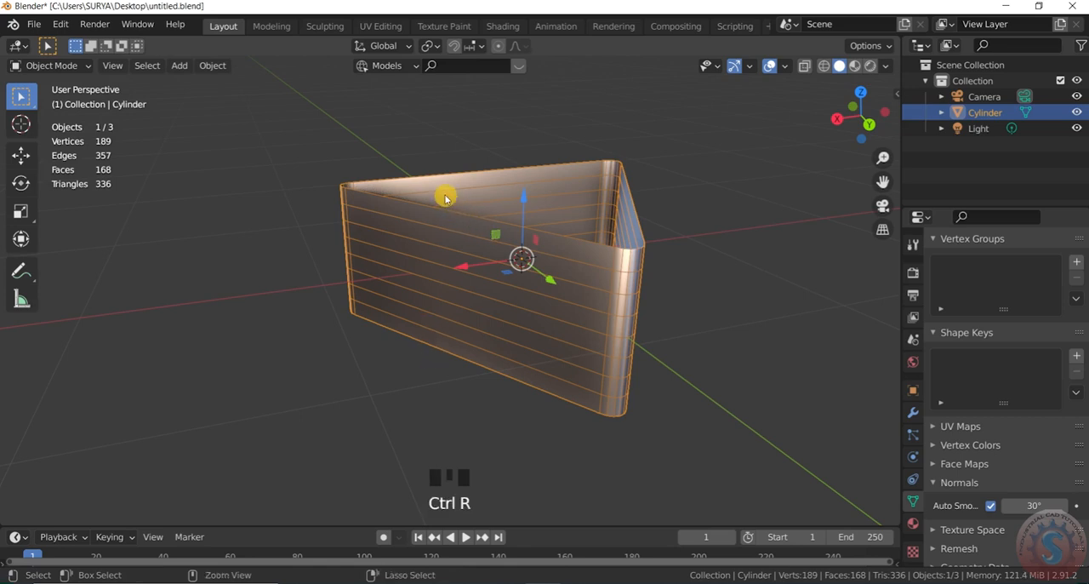
scroll(436, 216, "up", 2)
left_click(378, 390)
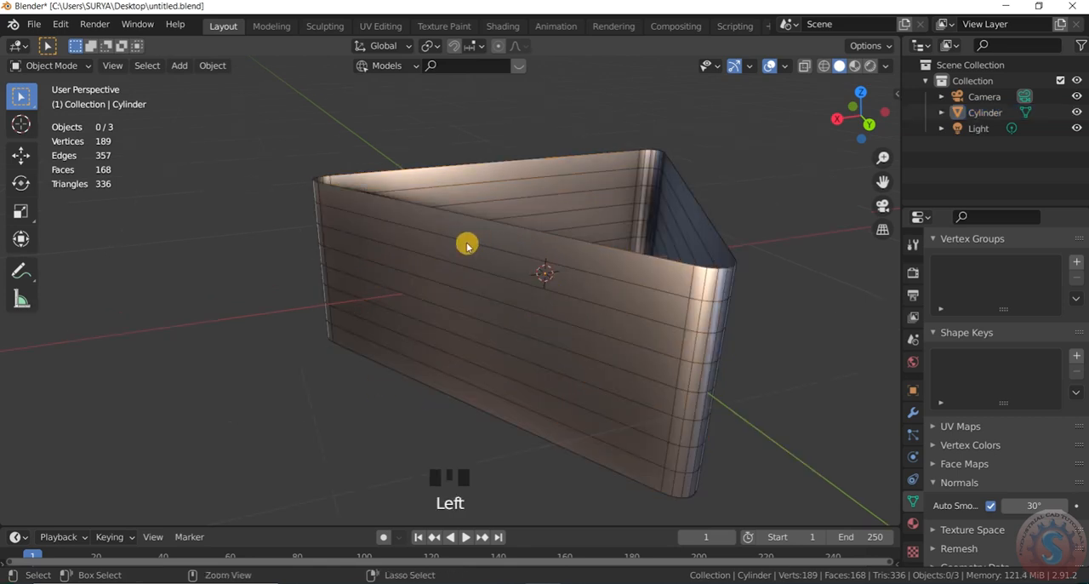
key("ctrl+r")
scroll(449, 214, "up", 2)
scroll(449, 214, "down", 3)
left_click(463, 230)
scroll(518, 253, "down", 2)
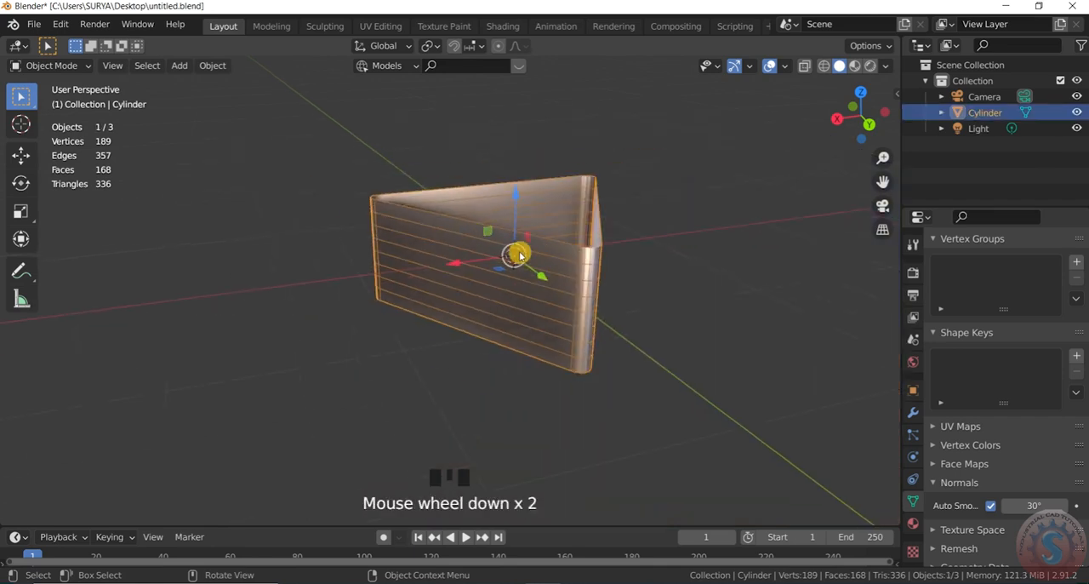
left_click(736, 282)
Step: In Edit Mode, add 18 evenly spaced vertical loop cuts across the frame's front wall between its rounded corners
left_click(51, 65)
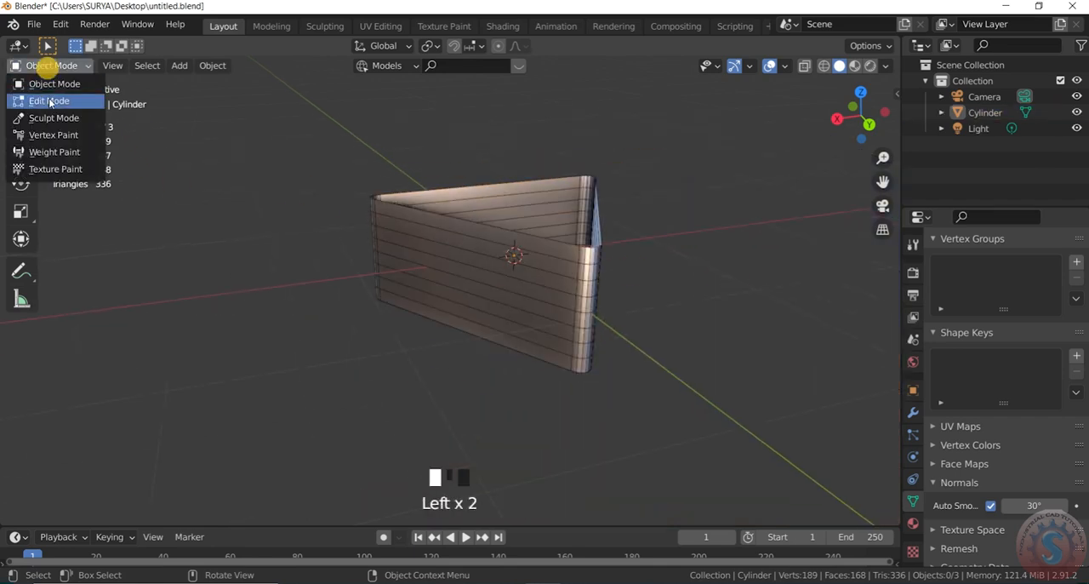
left_click(54, 99)
scroll(713, 232, "up", 2)
left_click(766, 202)
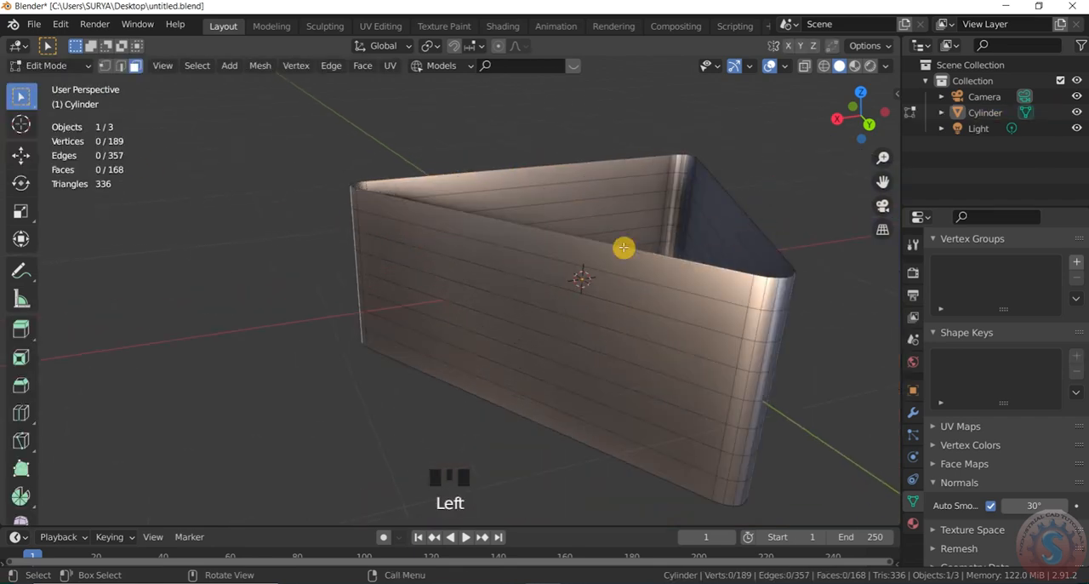
key("ctrl+r")
scroll(555, 241, "up", 17)
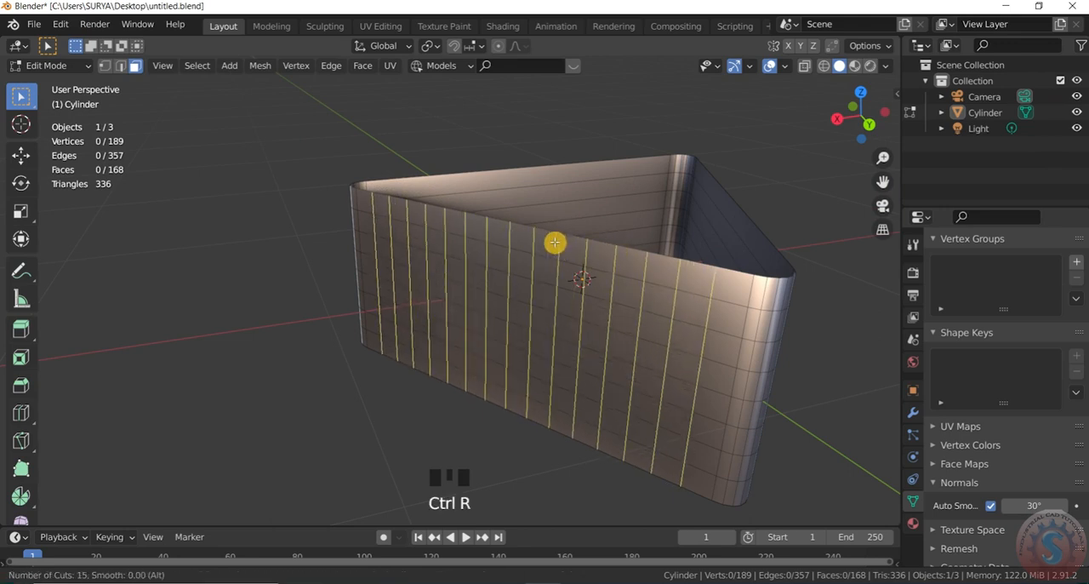
left_click(554, 243)
right_click(559, 247)
left_click(199, 389)
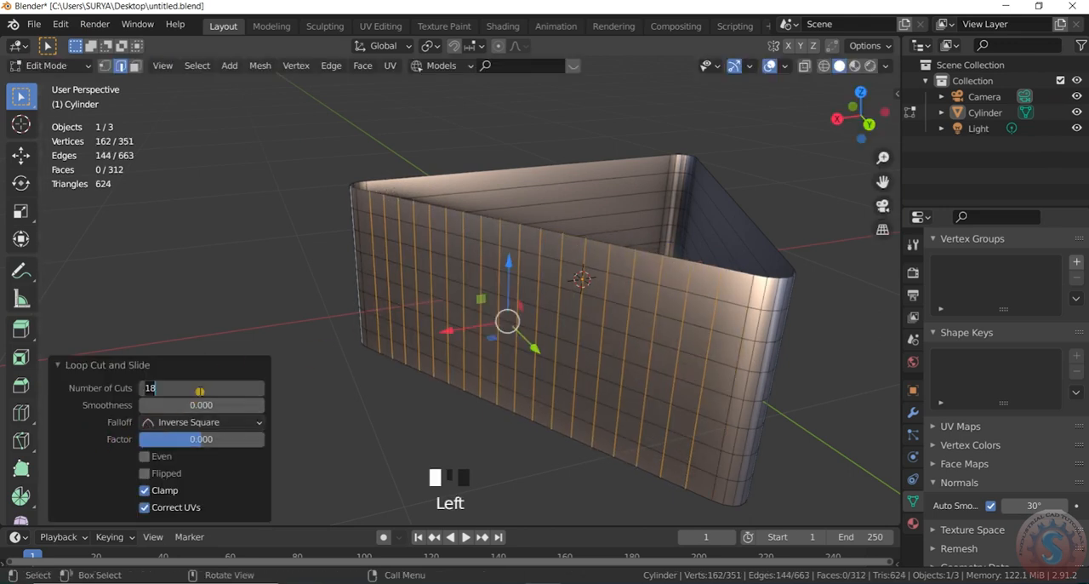
left_click(262, 212)
scroll(245, 221, "down", 4)
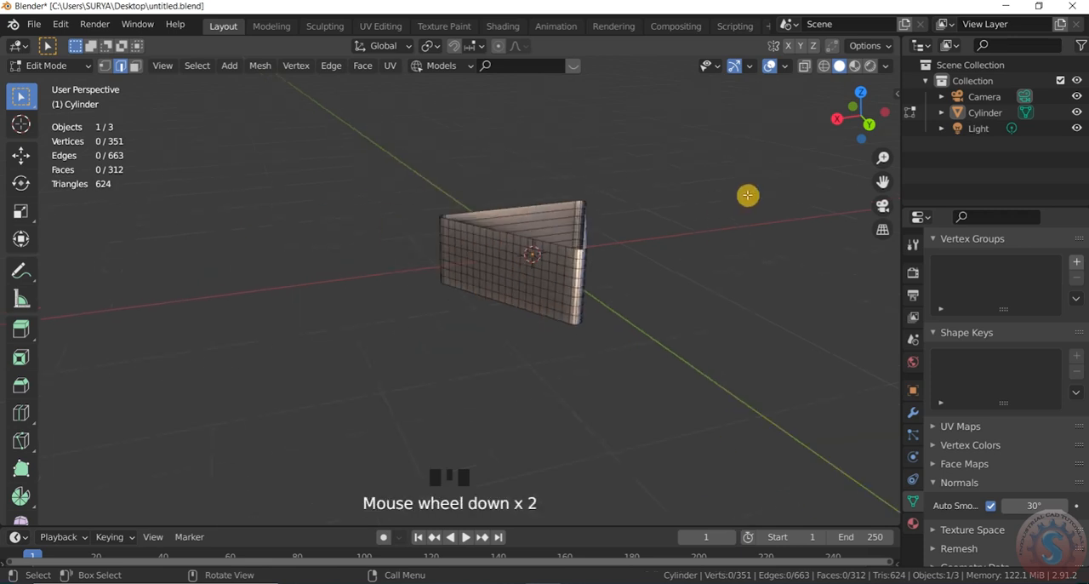
left_click_drag(851, 119, 822, 128)
scroll(584, 249, "up", 3)
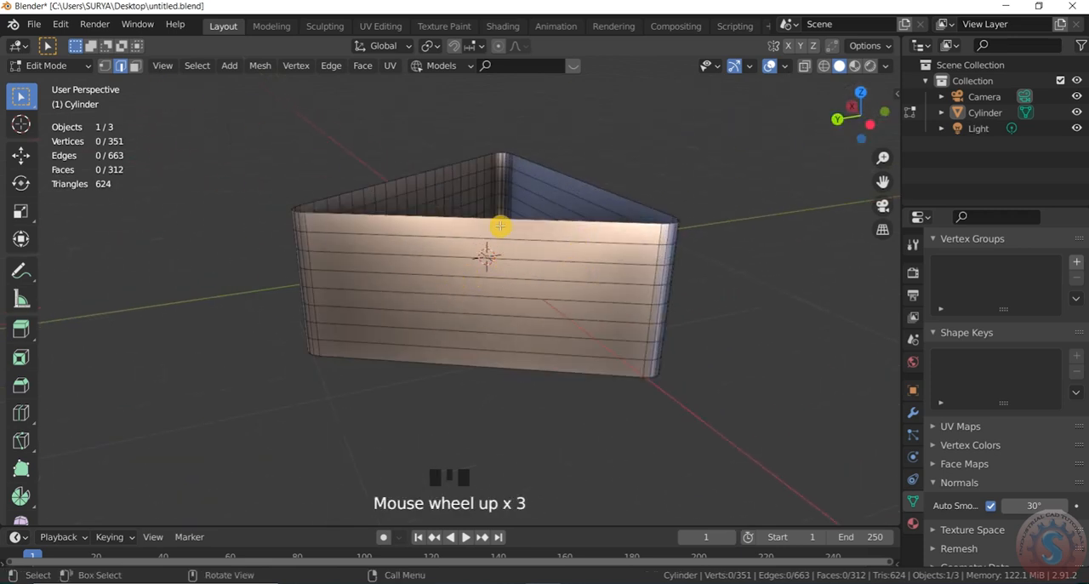
key("ctrl+r")
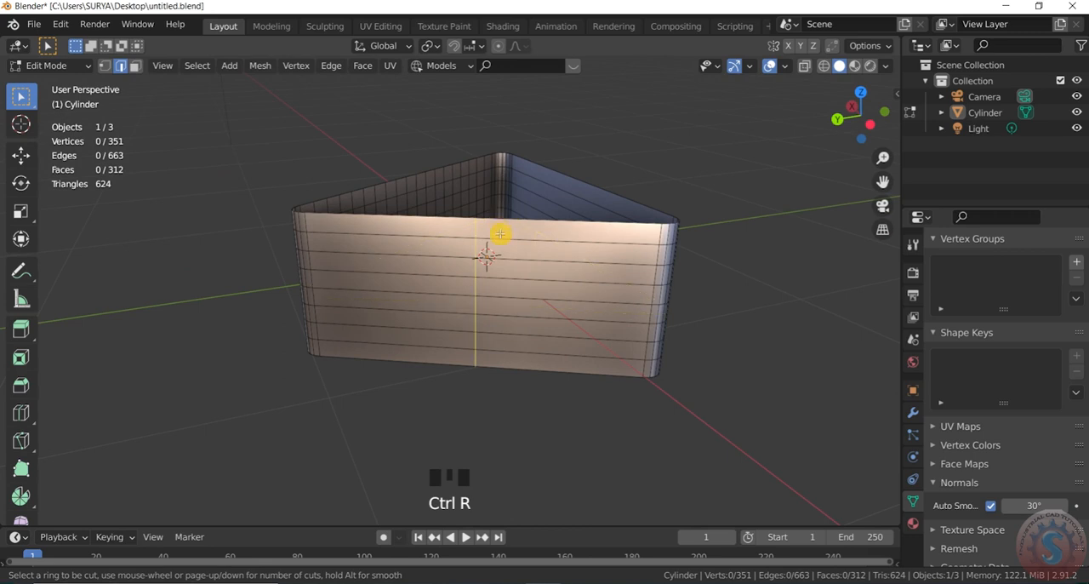
scroll(500, 234, "up", 18)
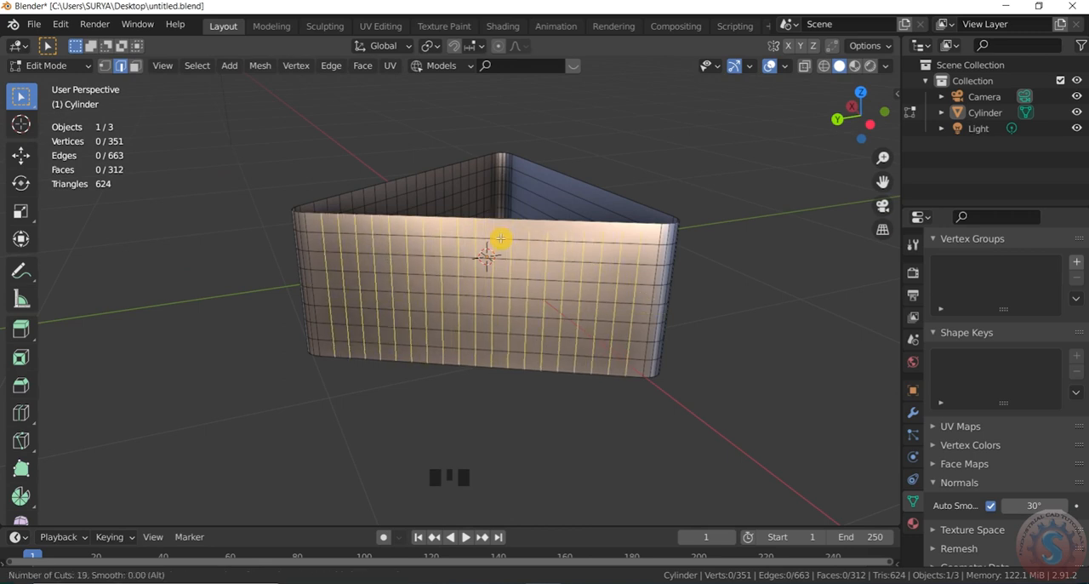
key("Escape")
Step: Add evenly spaced vertical loop cuts across the frame's second side wall and set the number of cuts to 18
key("ctrl+r")
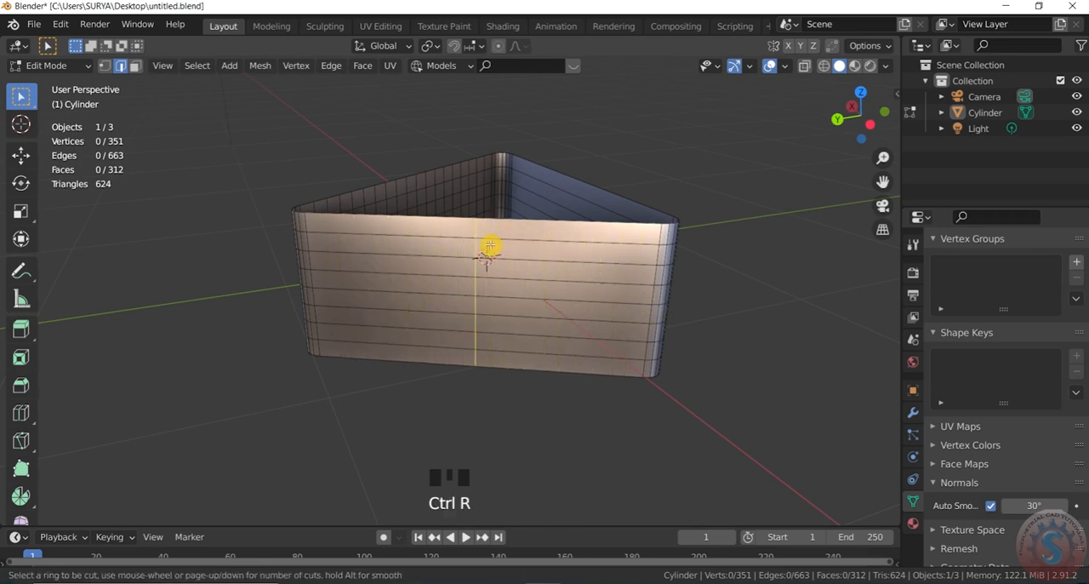
scroll(497, 227, "up", 18)
scroll(497, 228, "up", 2)
left_click(497, 228)
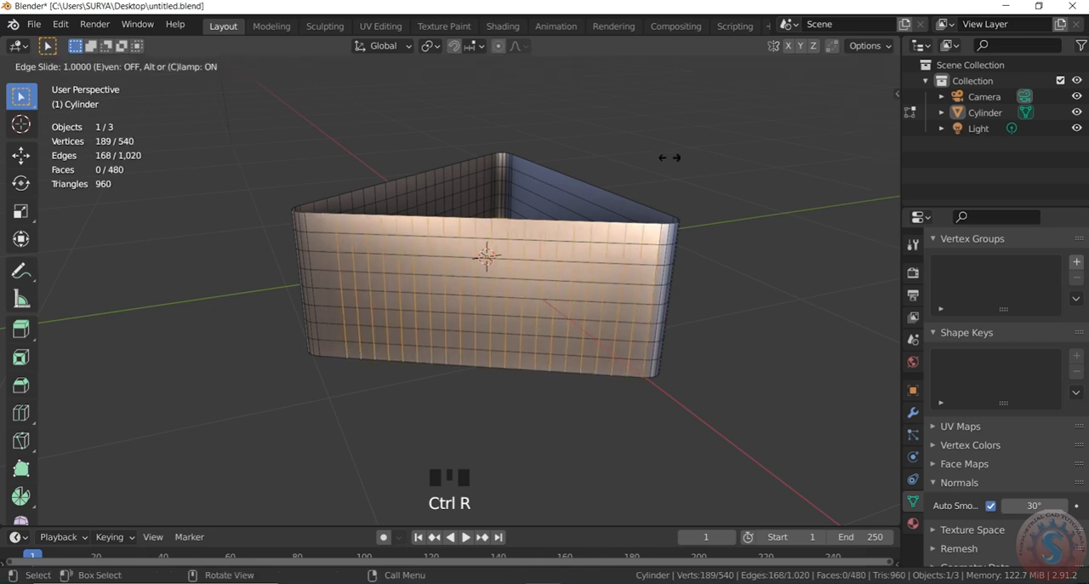
left_click(467, 272)
left_click(206, 388)
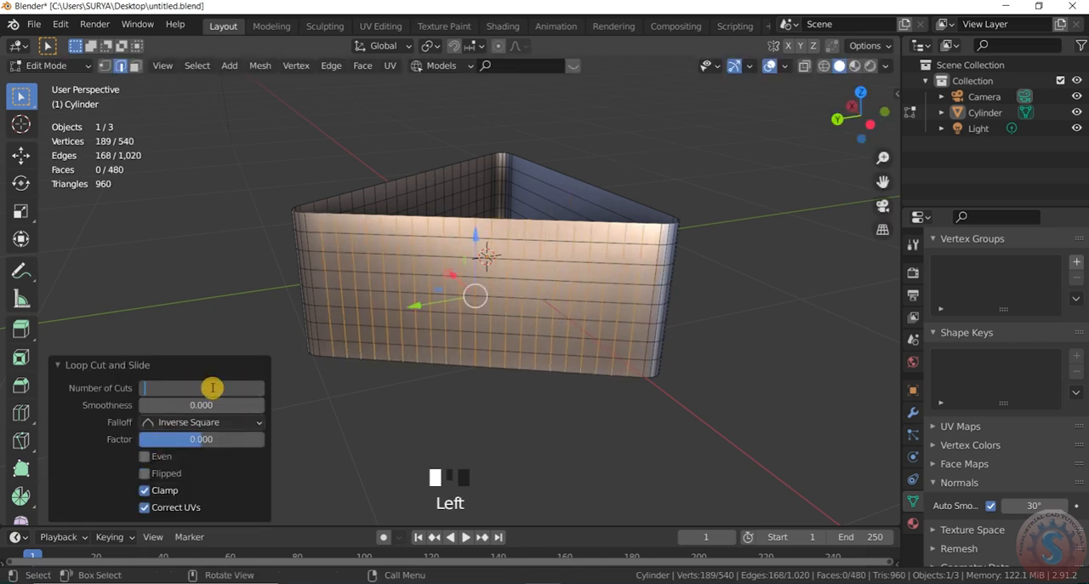
left_click(206, 239)
Step: Add 18 evenly spaced vertical loop cuts across the frame's remaining undivided side wall
left_click_drag(868, 122, 730, 173)
scroll(749, 213, "up", 2)
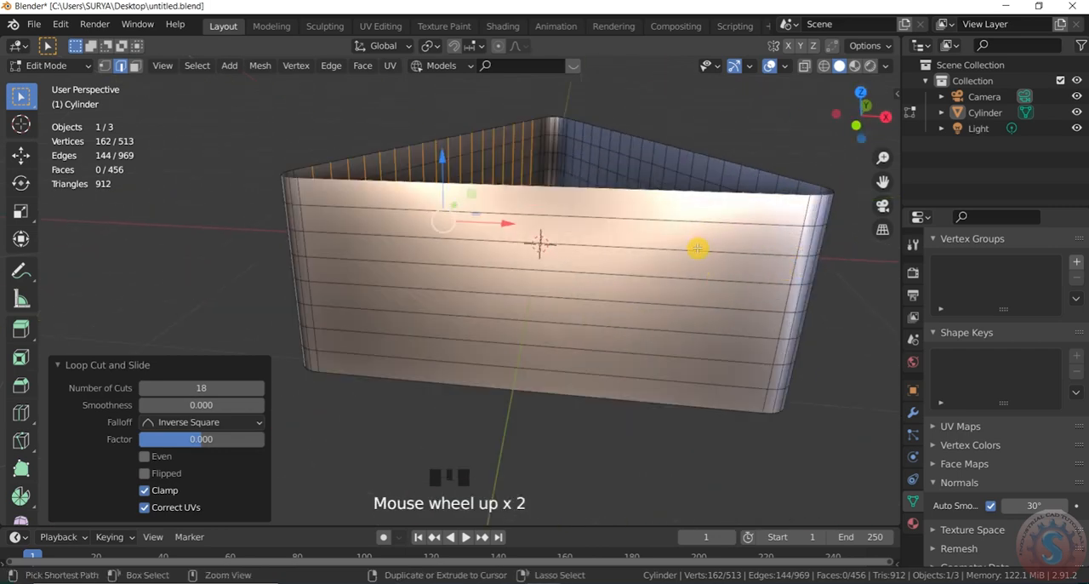
key("ctrl+r")
scroll(601, 207, "up", 16)
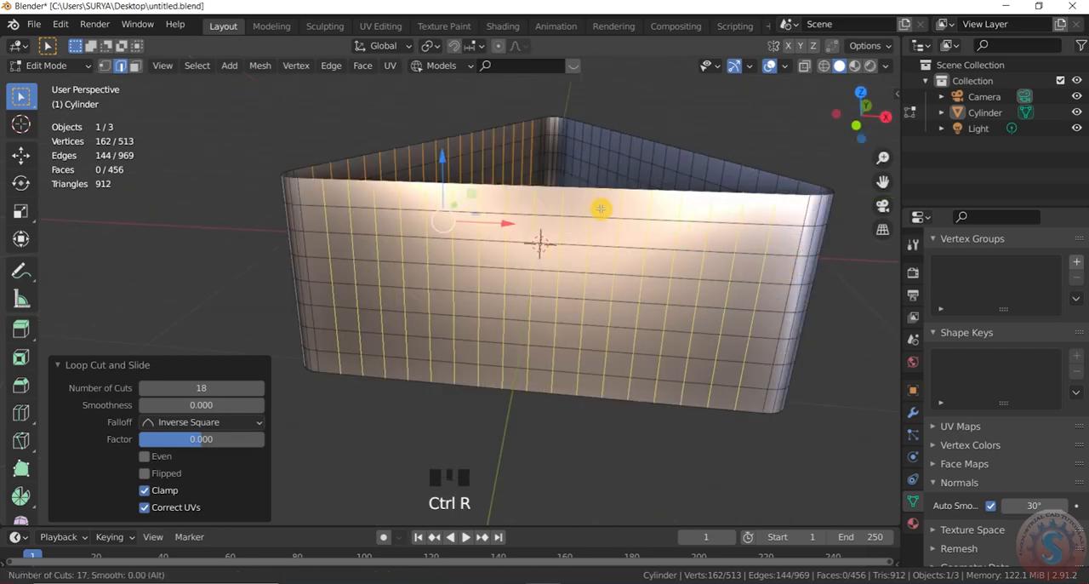
left_click(600, 208)
right_click(725, 170)
left_click(234, 389)
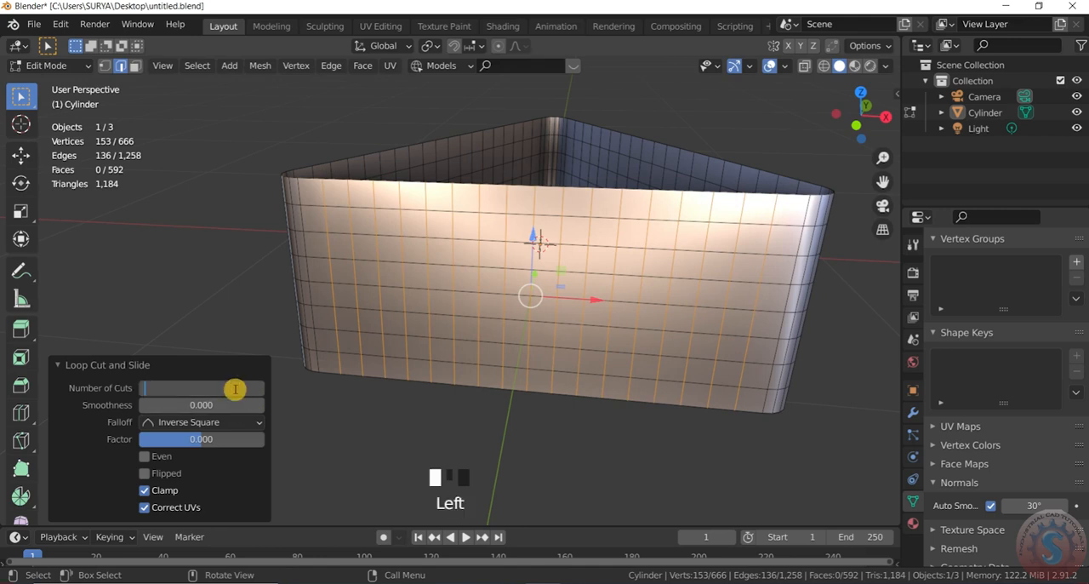
type("18")
key("Return")
scroll(175, 199, "down", 1)
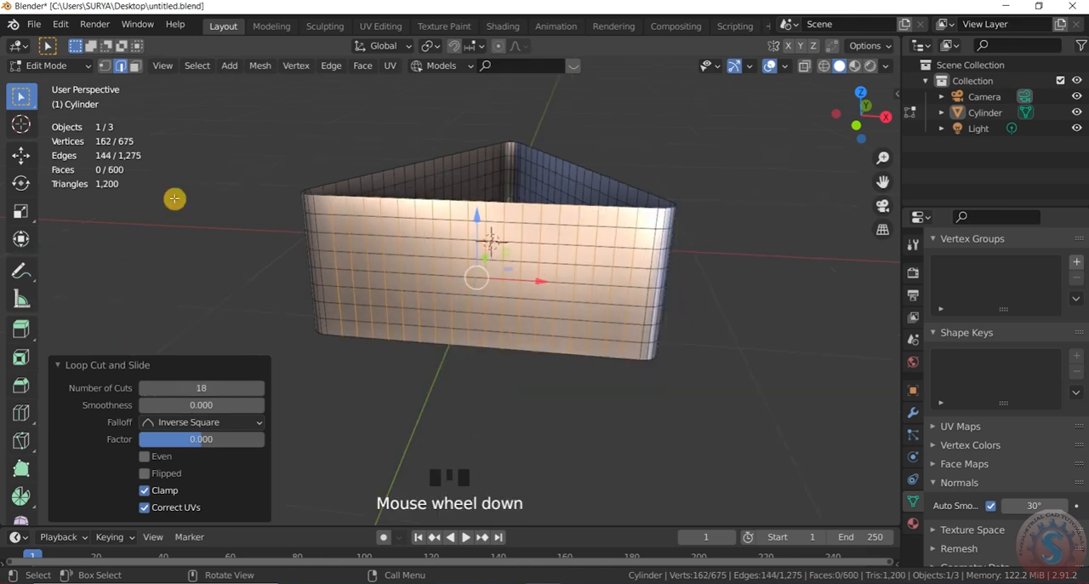
Step: Return to Object Mode and deselect the frame
left_click(50, 65)
left_click(57, 87)
left_click(778, 215)
scroll(778, 214, "down", 3)
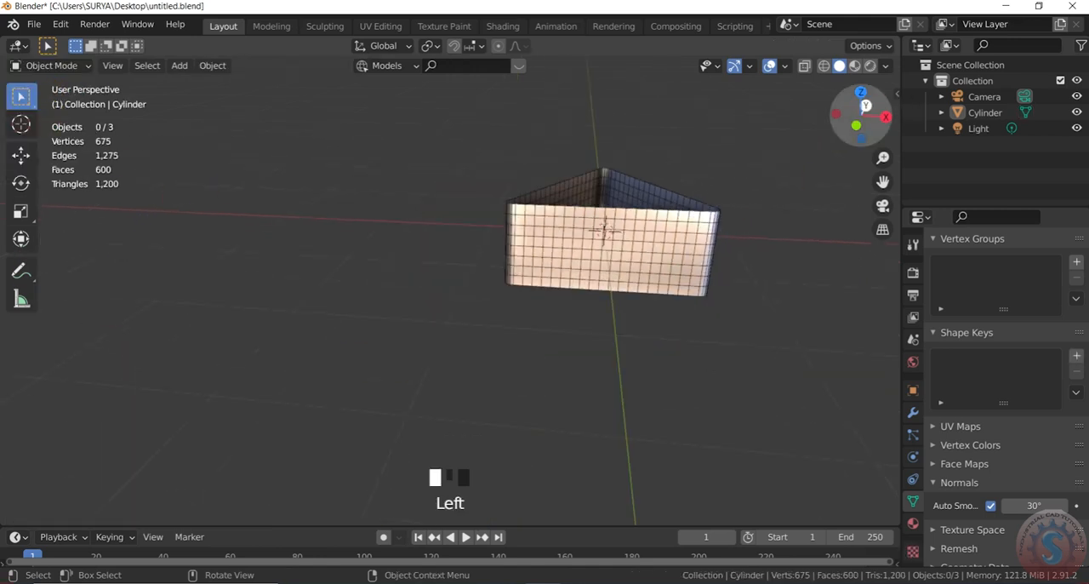
Step: Examine the grid subdivision on all three walls of the frame from several sides
left_click_drag(864, 104, 739, 115)
scroll(707, 246, "up", 2)
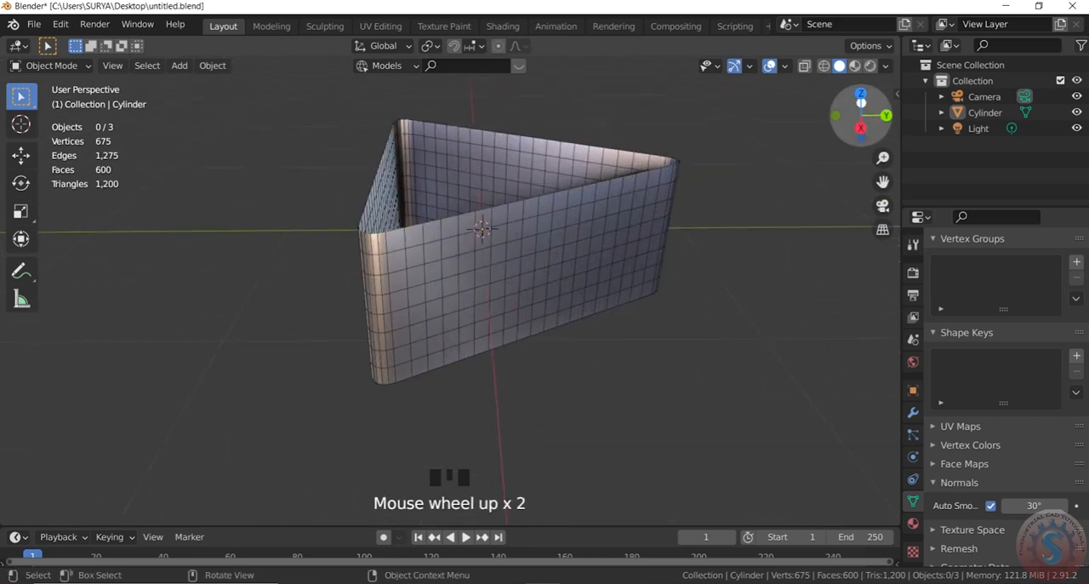
left_click_drag(864, 110, 734, 118)
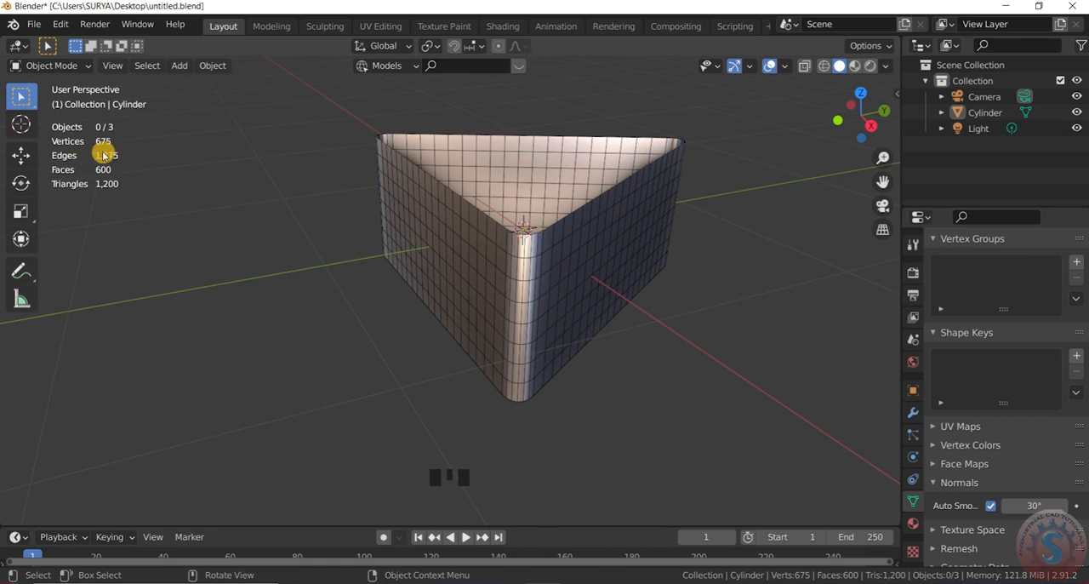
scroll(528, 306, "down", 2)
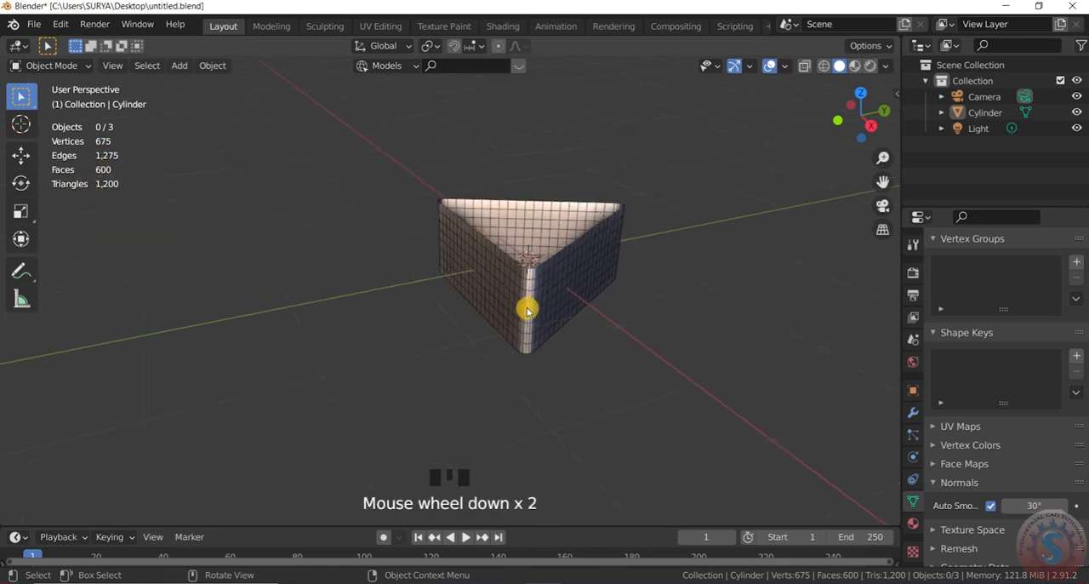
scroll(745, 179, "up", 2)
left_click_drag(870, 118, 157, 102)
scroll(656, 258, "down", 2)
scroll(666, 248, "up", 2)
Step: In Edit Mode with vertex selection, box-select the back wall's top row of vertices between the rounded corners and delete those vertices
left_click(49, 65)
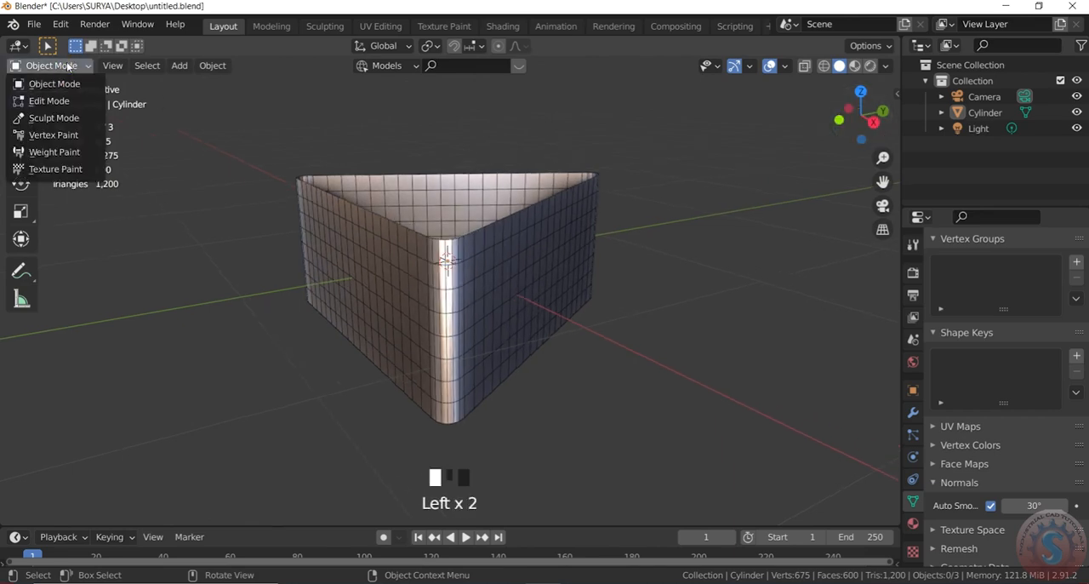
left_click(39, 100)
left_click_drag(861, 124, 890, 144)
left_click(106, 65)
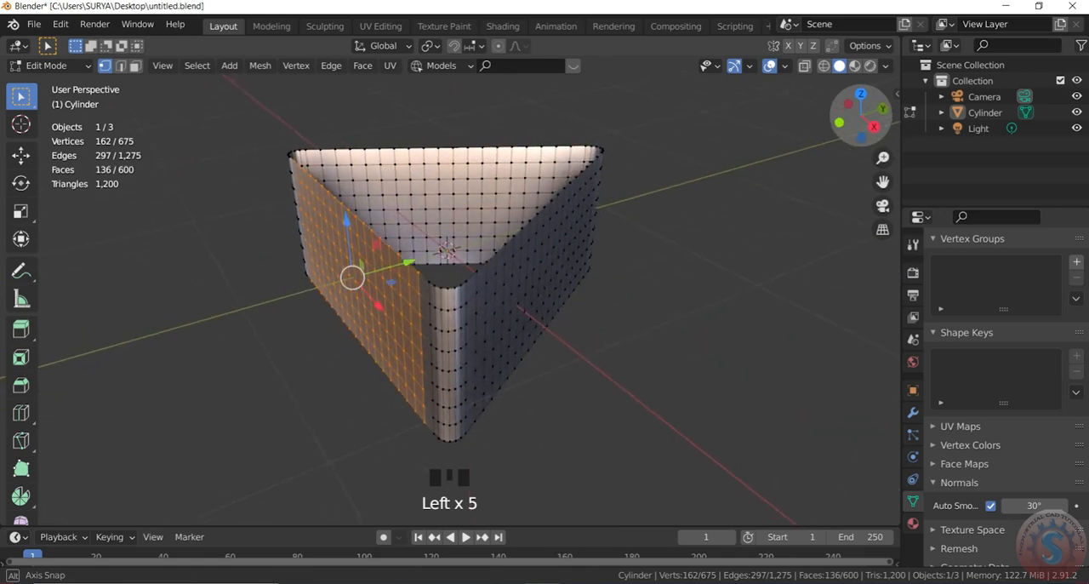
scroll(281, 155, "up", 2)
left_click(385, 118)
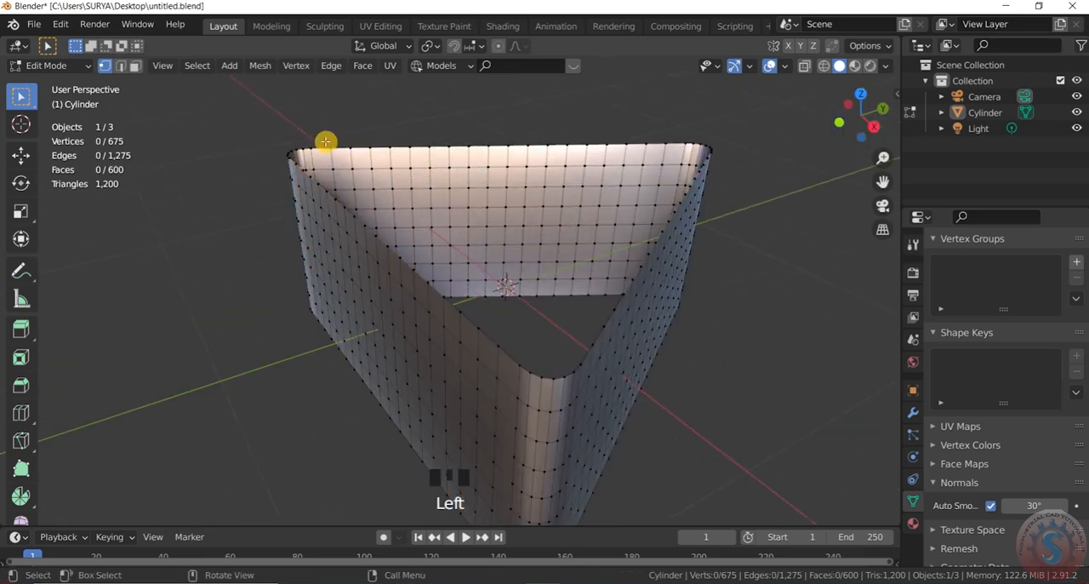
left_click_drag(326, 141, 676, 154)
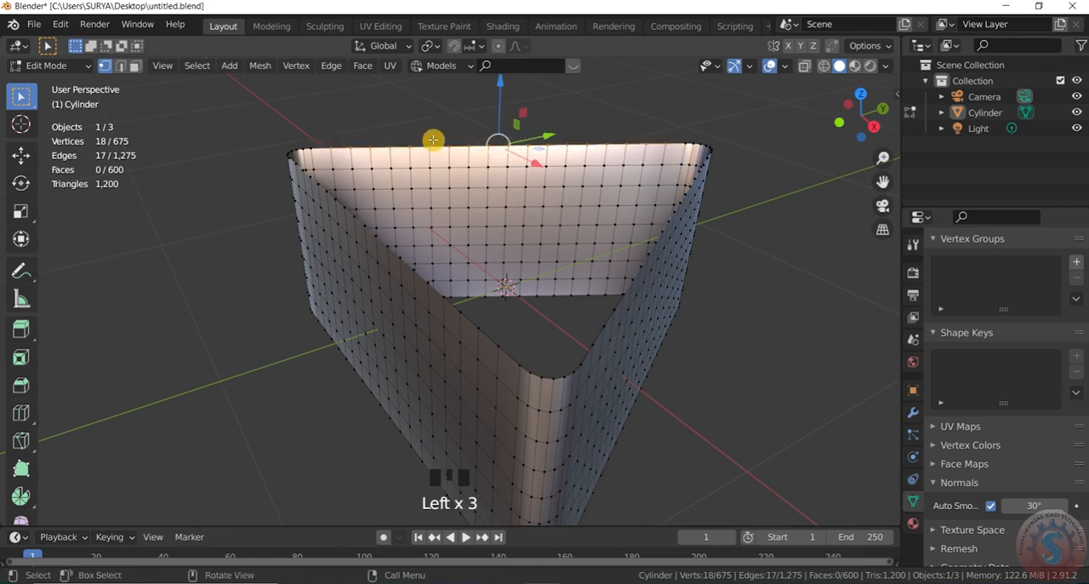
key("x")
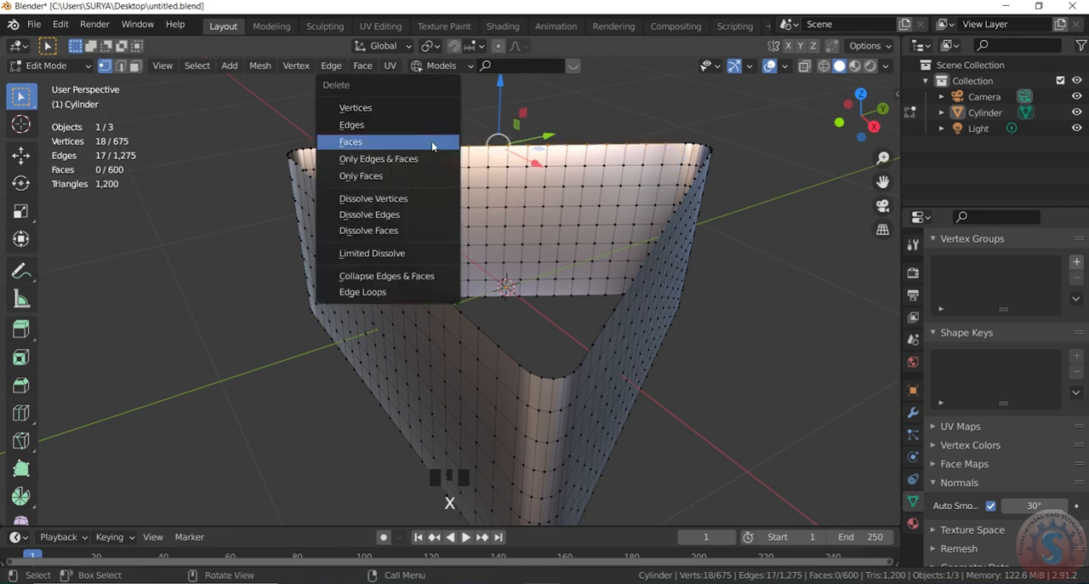
left_click(431, 143)
key("x")
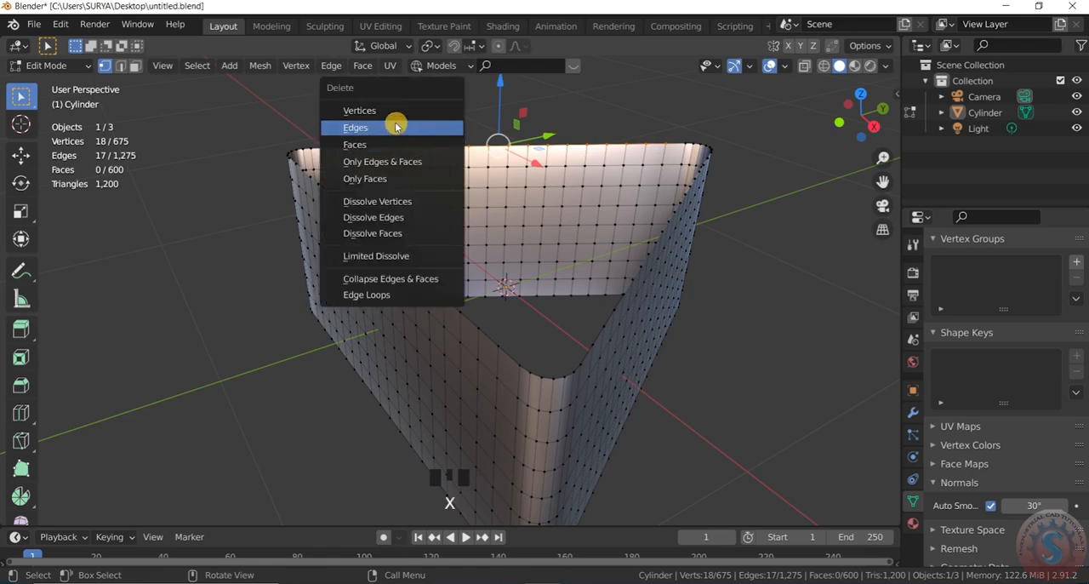
left_click(397, 121)
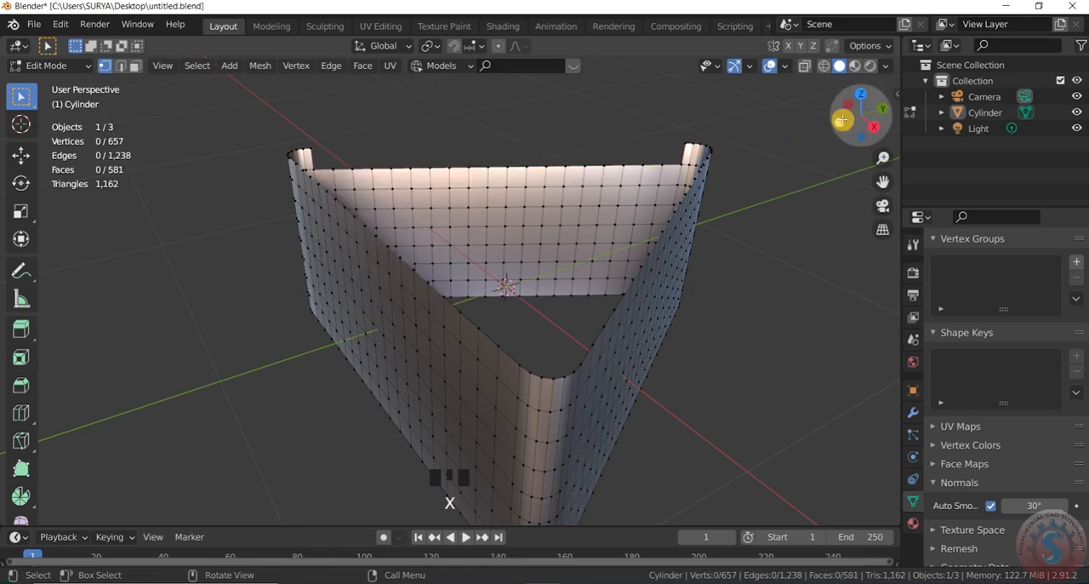
Step: Delete the top row of vertices on the second wall, leaving out its rounded corners
left_click_drag(843, 119, 885, 119)
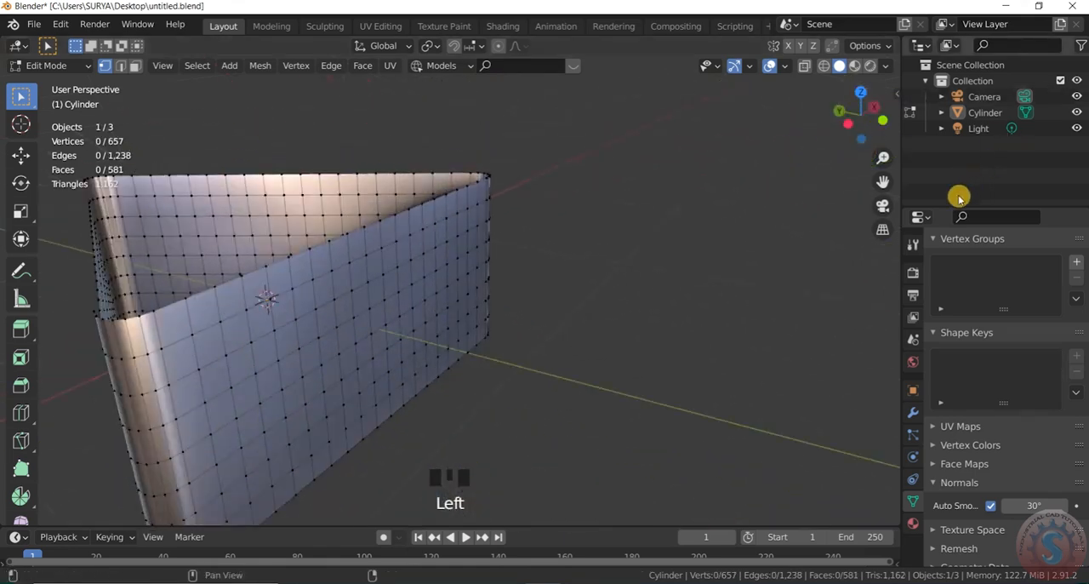
scroll(601, 262, "down", 7)
scroll(488, 236, "up", 4)
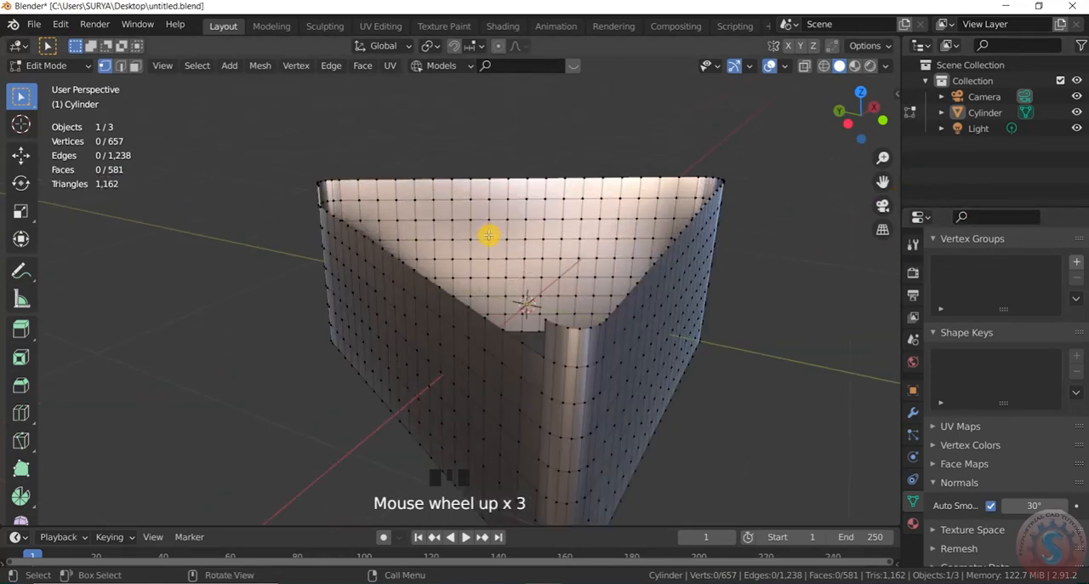
left_click_drag(304, 150, 763, 176)
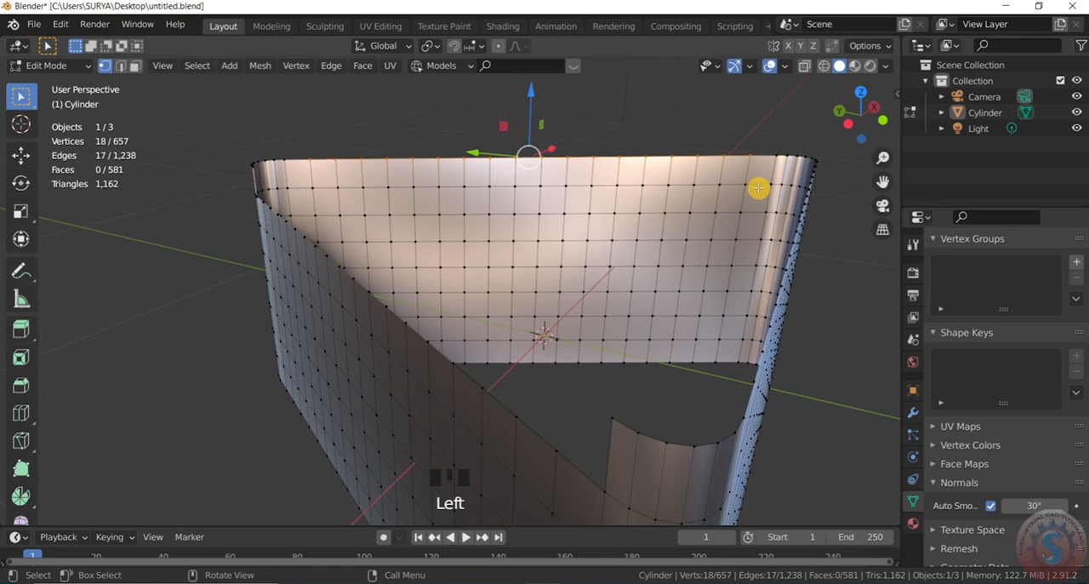
key("x")
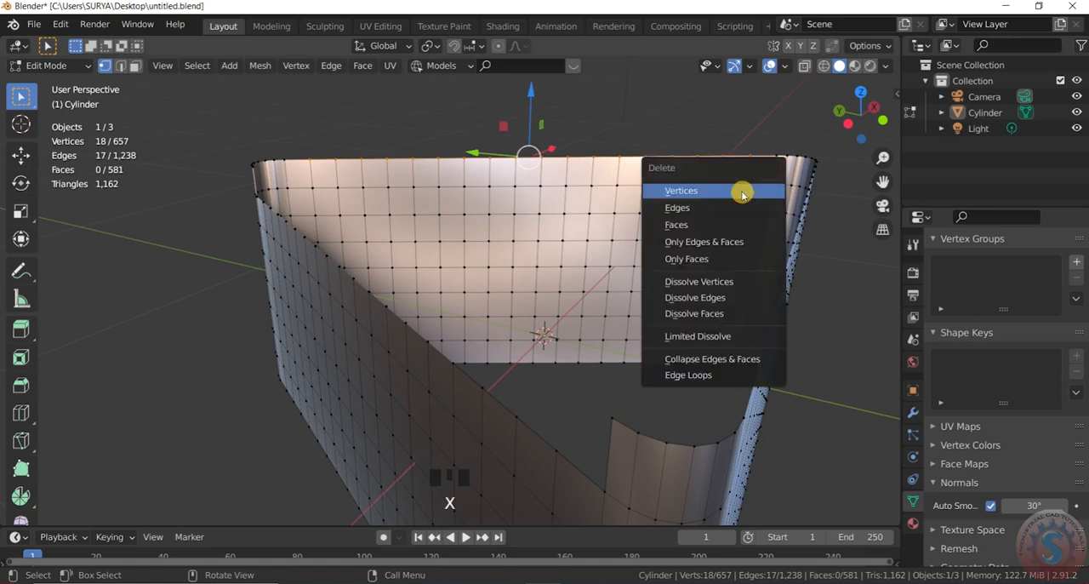
left_click(696, 191)
Step: Delete the top row of vertices on the third wall between its rounded corners
scroll(527, 196, "down", 2)
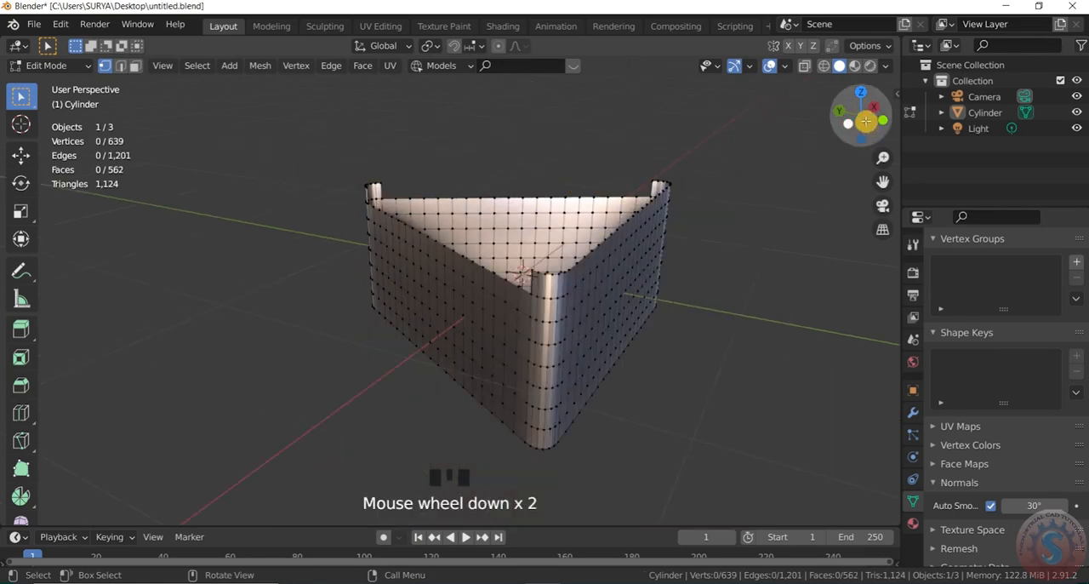
left_click_drag(862, 111, 774, 142)
scroll(729, 272, "down", 2)
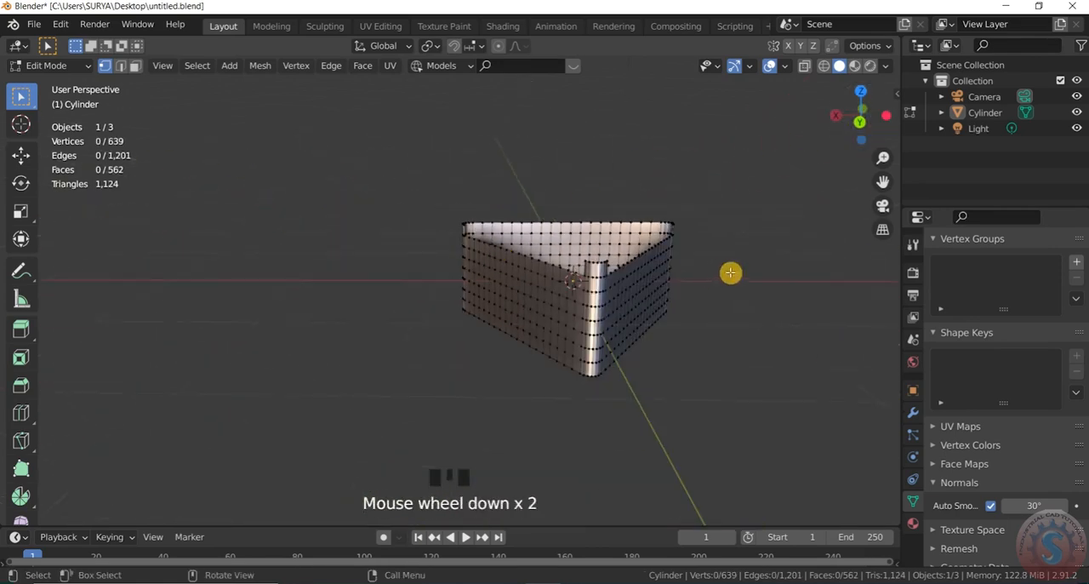
scroll(568, 189, "up", 2)
left_click_drag(604, 202, 271, 162)
key("x")
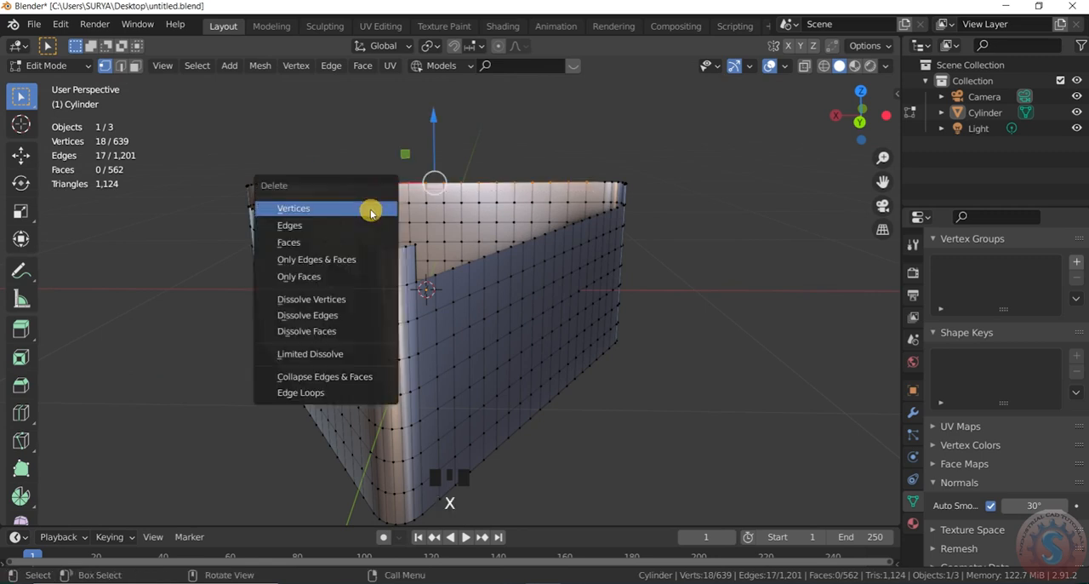
left_click(371, 211)
Step: Return to Object Mode and turn off the wireframe overlay
left_click_drag(858, 122, 859, 131)
scroll(834, 178, "down", 3)
left_click(49, 65)
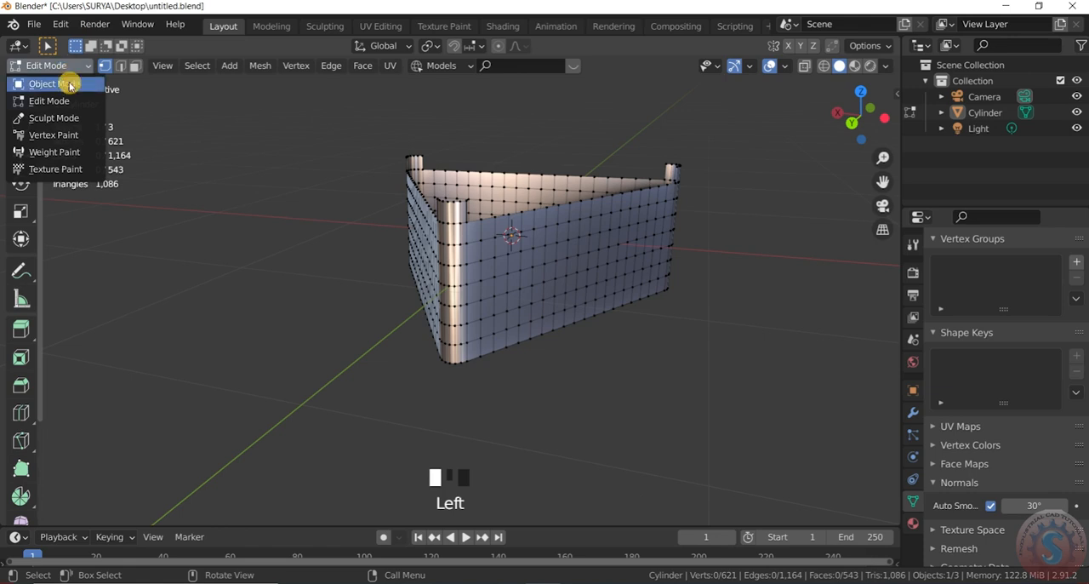
left_click(68, 80)
scroll(652, 275, "down", 2)
left_click(783, 67)
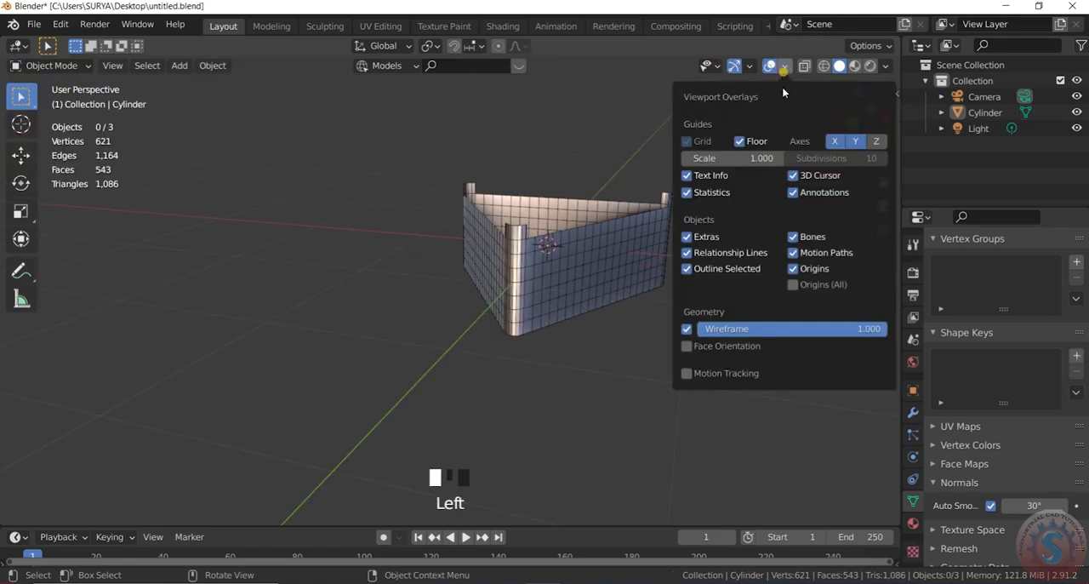
left_click(689, 330)
Step: Examine the smooth-shaded frame with its raised rounded corners from several angles
scroll(652, 323, "up", 3)
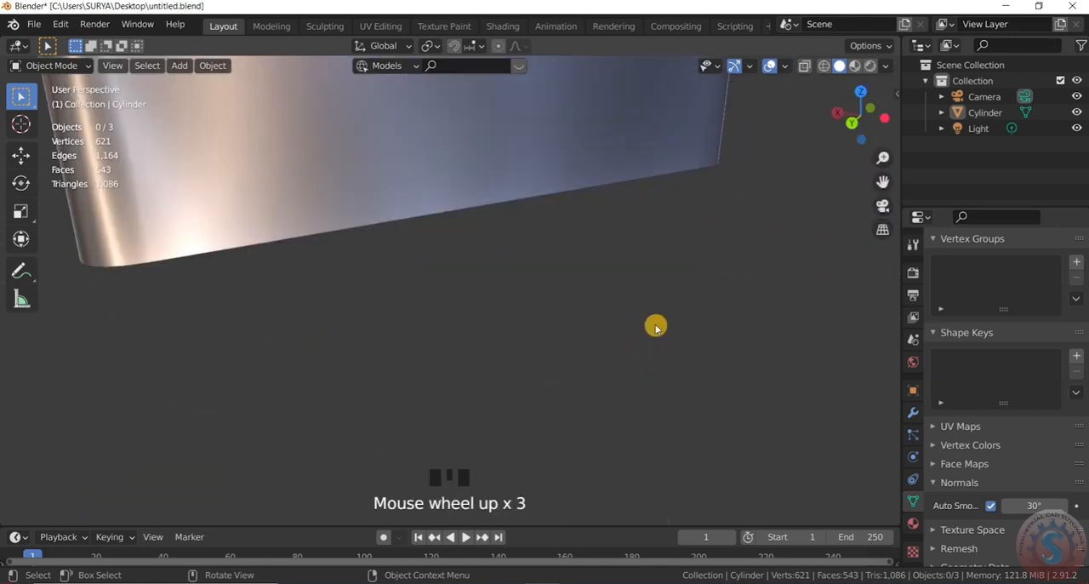
scroll(652, 323, "down", 3)
left_click_drag(842, 113, 791, 136)
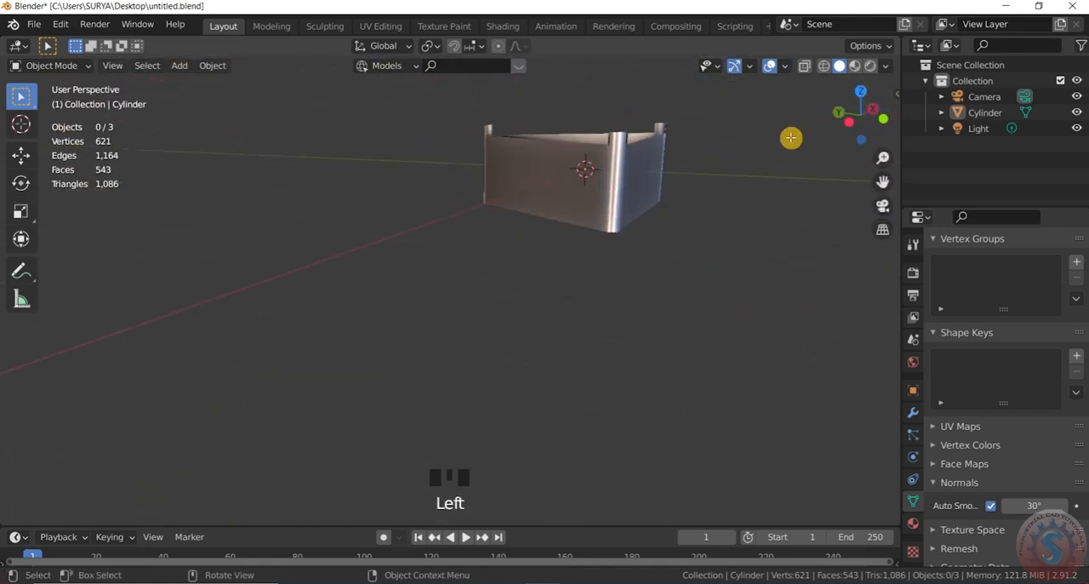
scroll(627, 170, "up", 2)
scroll(627, 170, "up", 2)
scroll(639, 205, "down", 2)
left_click_drag(863, 117, 857, 118)
scroll(790, 219, "down", 3)
scroll(800, 102, "up", 1)
Step: Turn the wireframe overlay back on for the frame
left_click(786, 66)
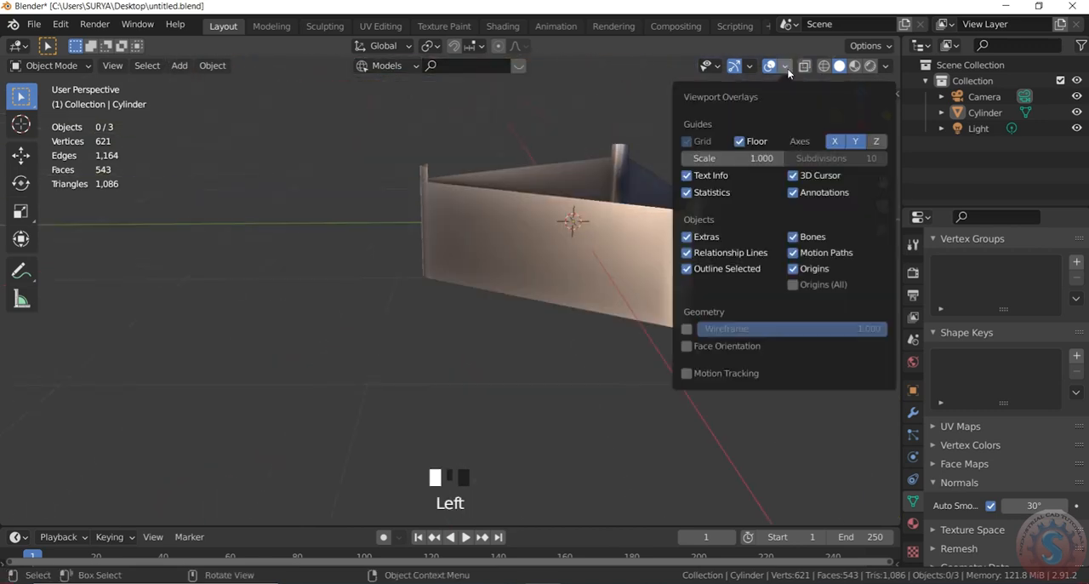
left_click(688, 327)
scroll(669, 416, "down", 1)
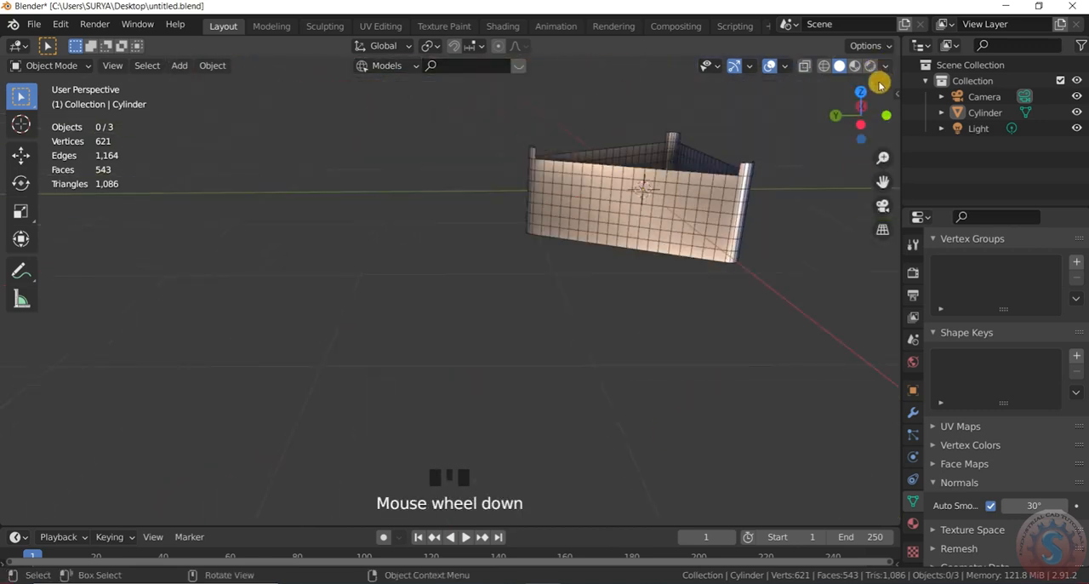
scroll(669, 416, "up", 2)
left_click_drag(861, 116, 858, 127)
Step: In Edit Mode, select the mid-height vertex pair near each end of the front wall and merge each pair with Collapse
left_click(51, 66)
left_click(80, 100)
scroll(713, 196, "down", 1)
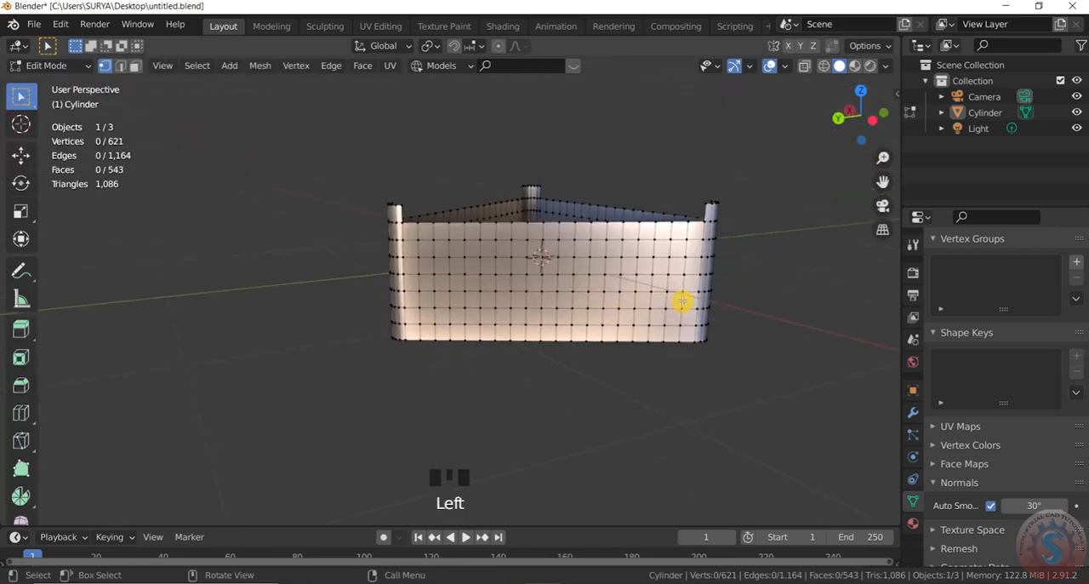
scroll(681, 290, "up", 1)
scroll(695, 265, "up", 1)
scroll(696, 263, "down", 1)
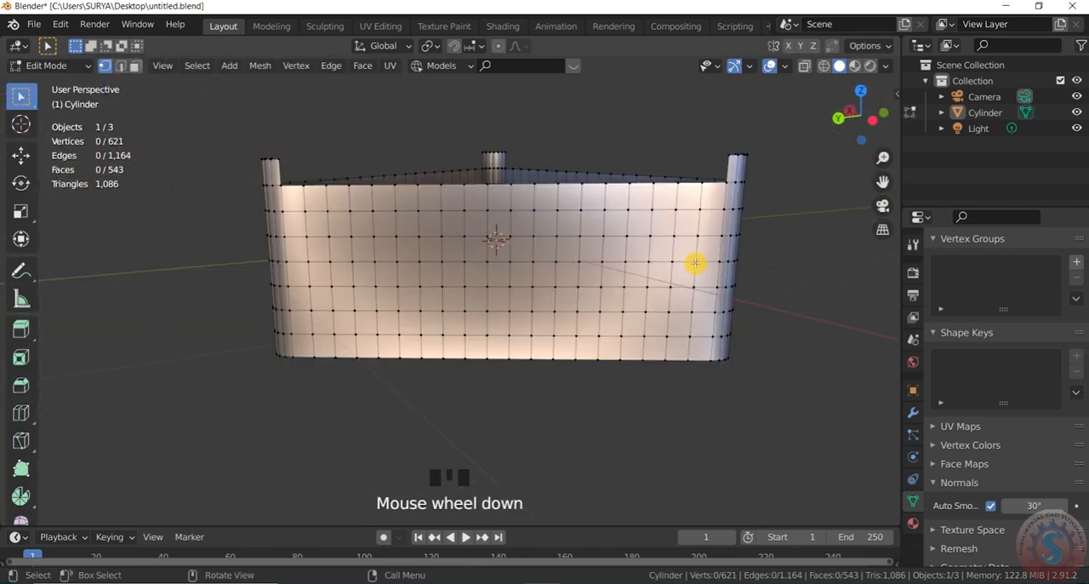
left_click(299, 254, "shift")
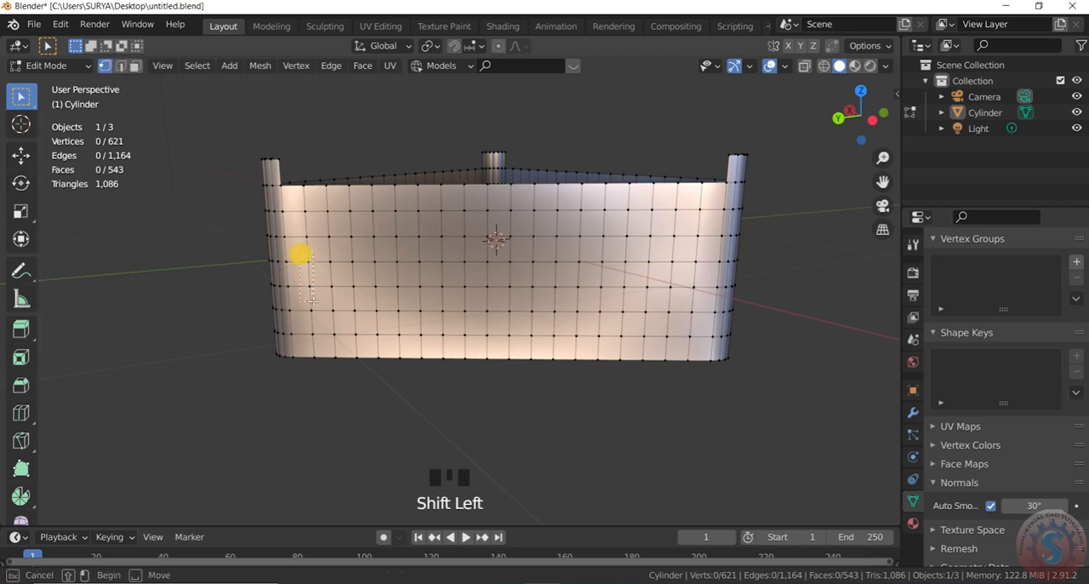
left_click_drag(689, 255, 703, 303, "shift")
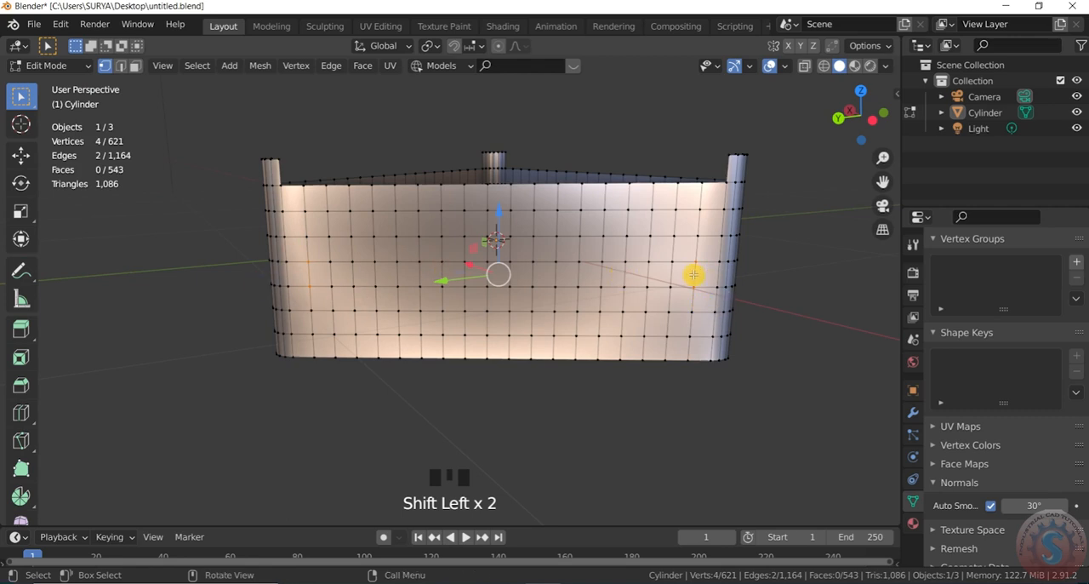
right_click(692, 277)
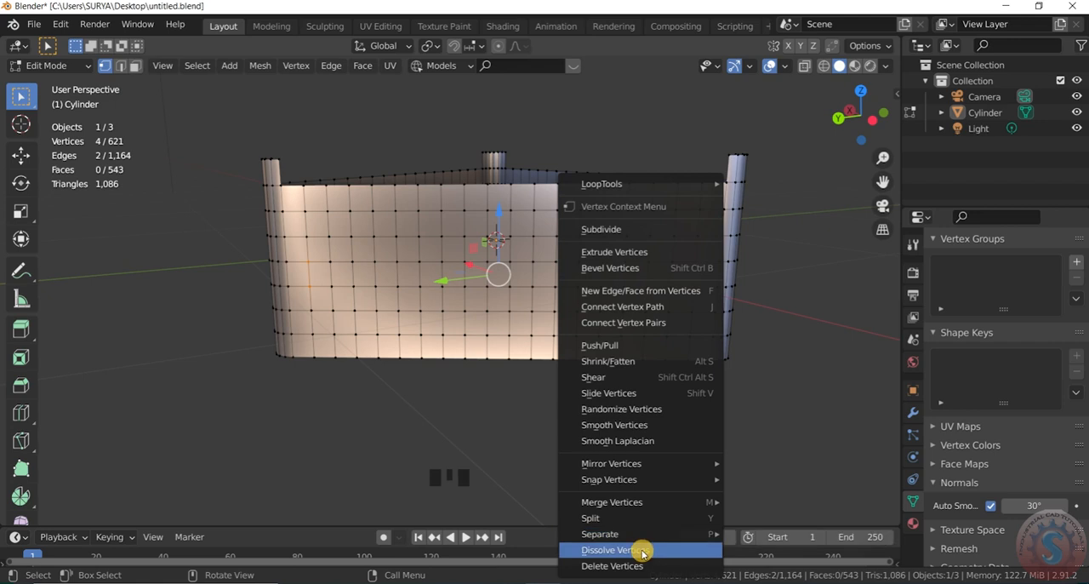
mouse_move(647, 503)
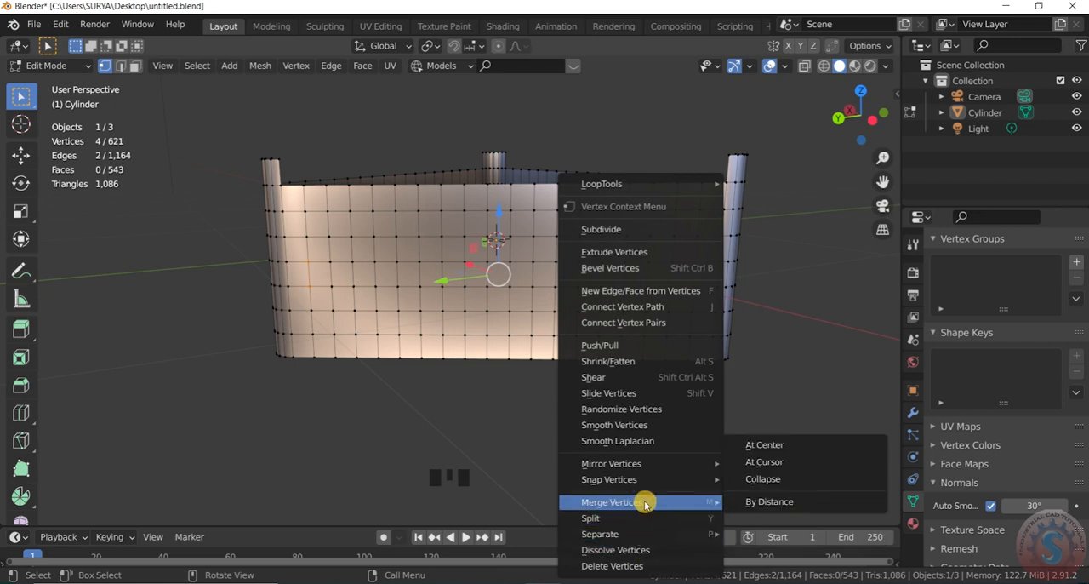
left_click(780, 481)
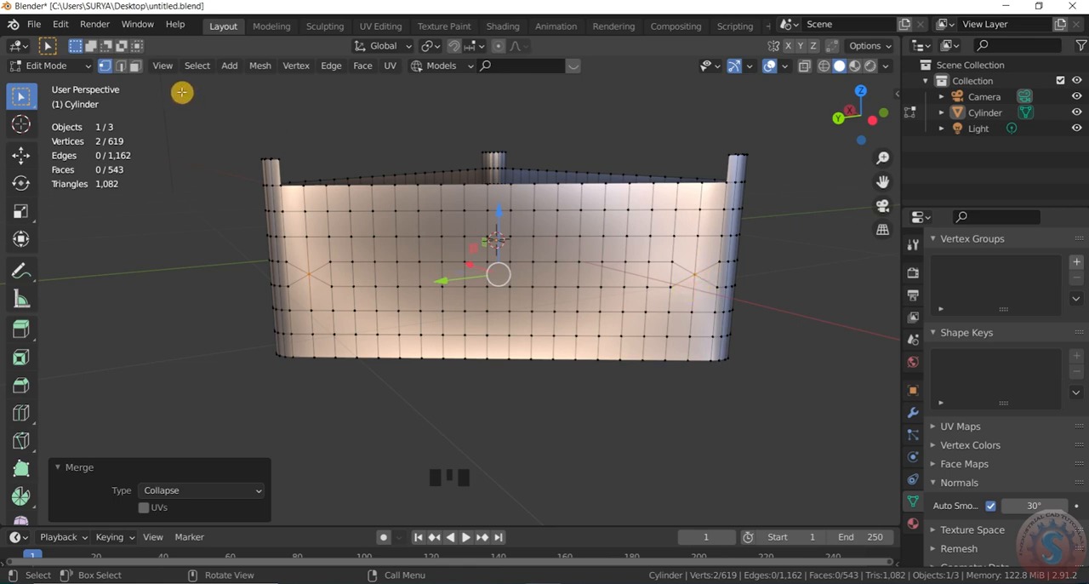
Step: Select the 16 short vertical edges between the two merged vertices on the front wall and dissolve them
left_click(121, 67)
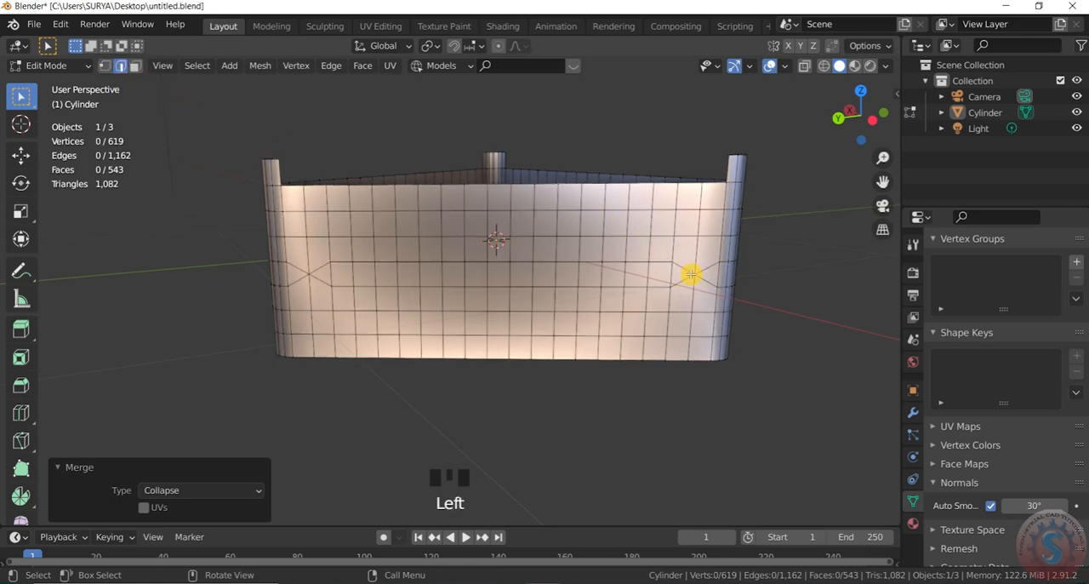
left_click_drag(676, 277, 322, 273)
scroll(418, 282, "up", 2)
scroll(190, 260, "down", 1)
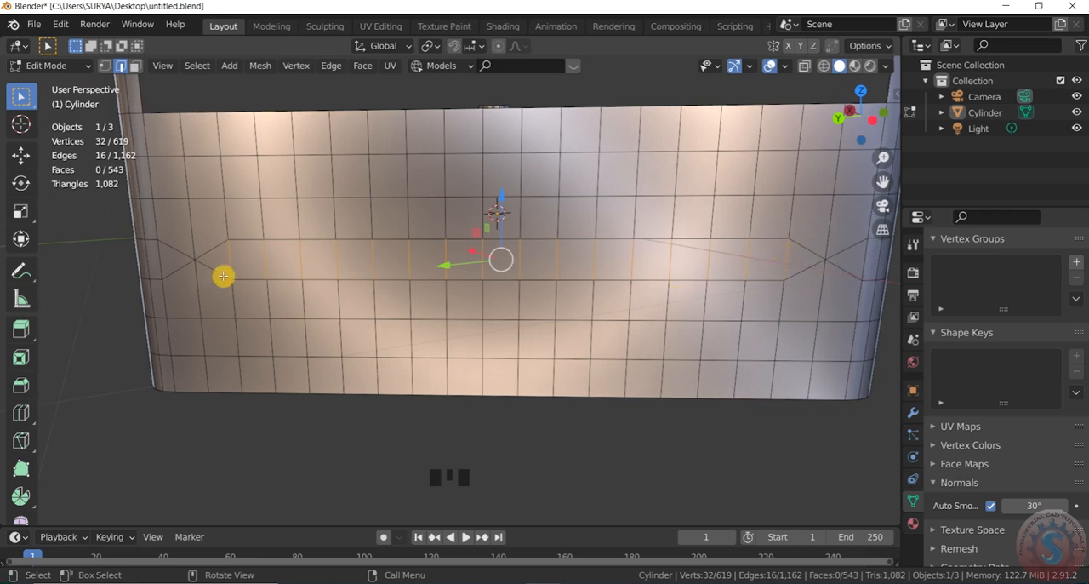
right_click(285, 268)
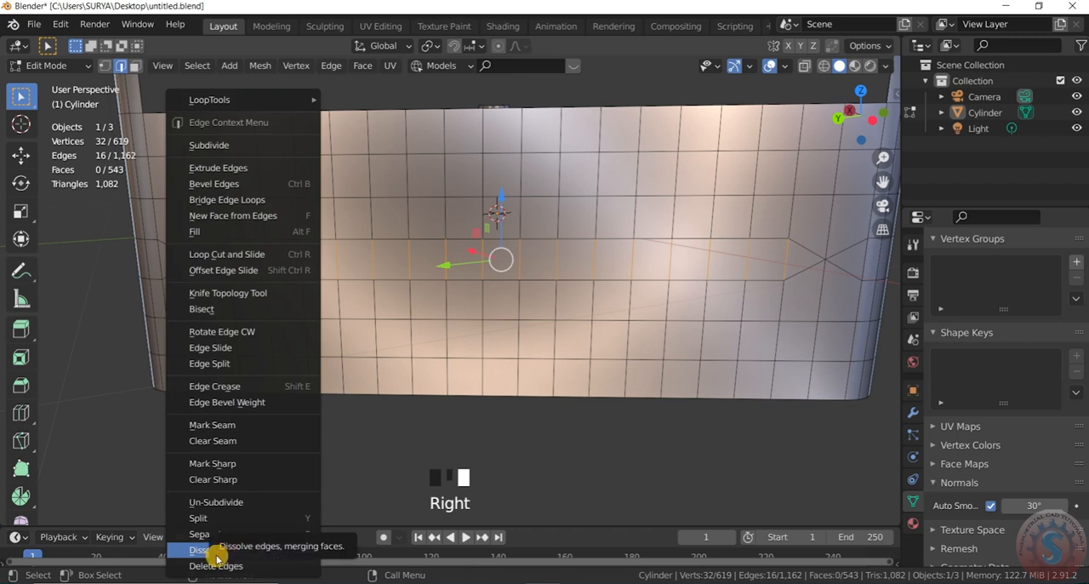
left_click(201, 551)
Step: Delete the long pointed face at mid-height of the front wall to open a horizontal slot
scroll(519, 277, "down", 2)
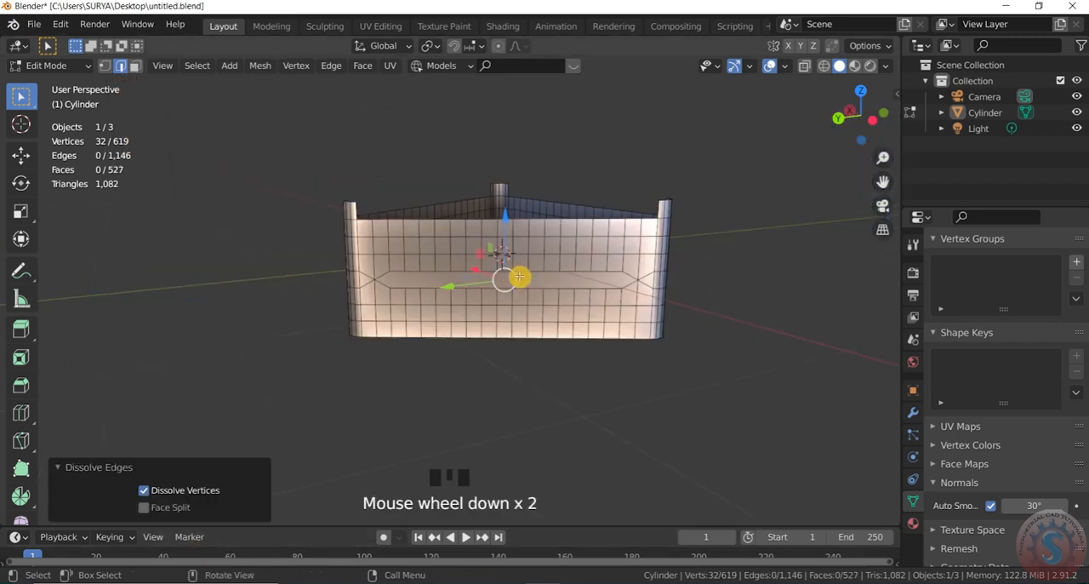
left_click(135, 67)
left_click(474, 279)
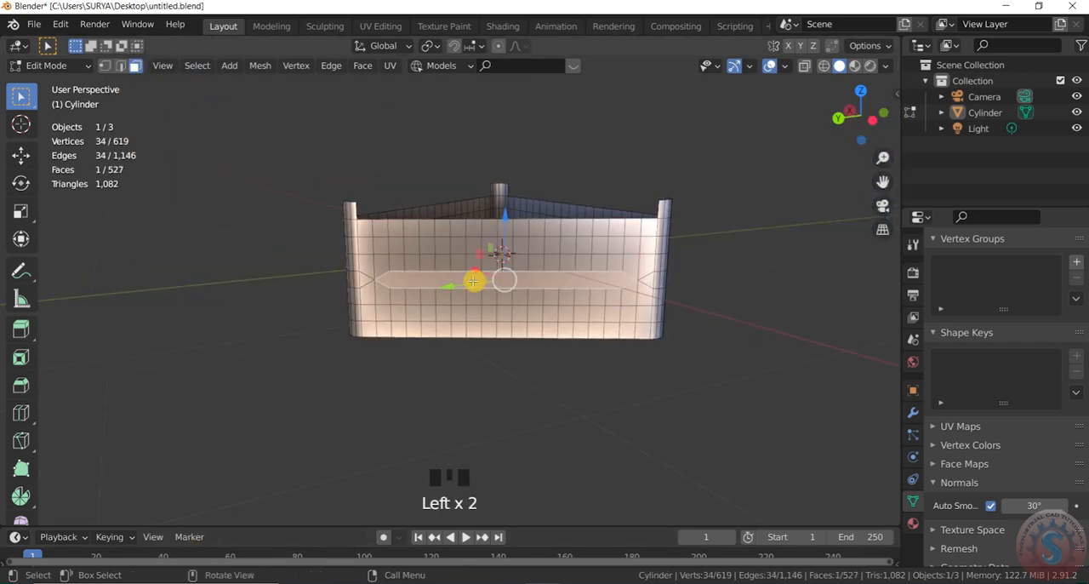
key("x")
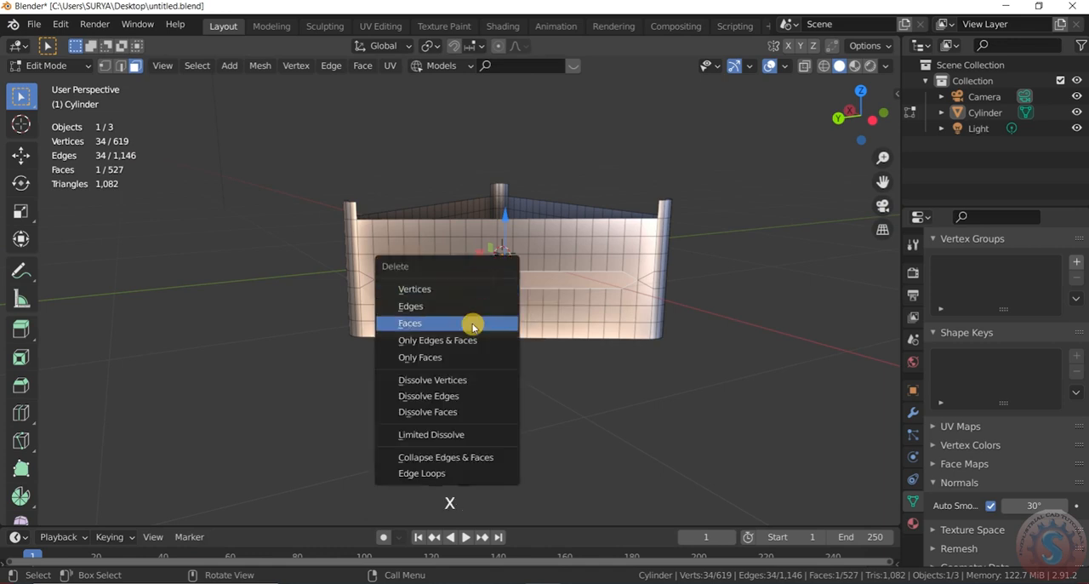
left_click(474, 324)
Step: On the second wall, select the mid-height vertex pair near each end and merge each pair with Collapse
left_click_drag(855, 115, 813, 121)
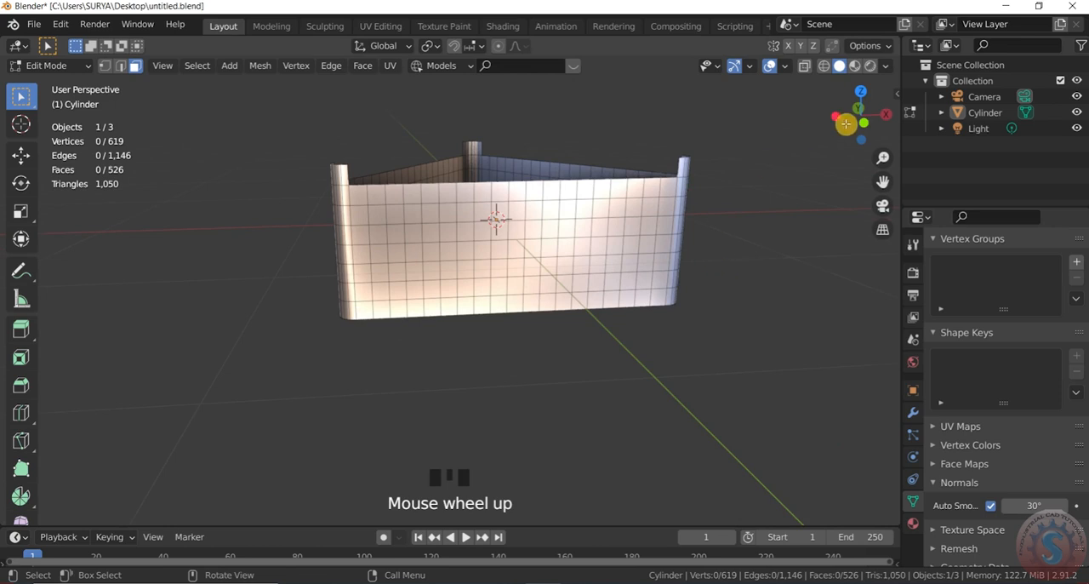
left_click_drag(846, 124, 763, 206)
scroll(697, 263, "up", 2)
scroll(715, 268, "down", 1)
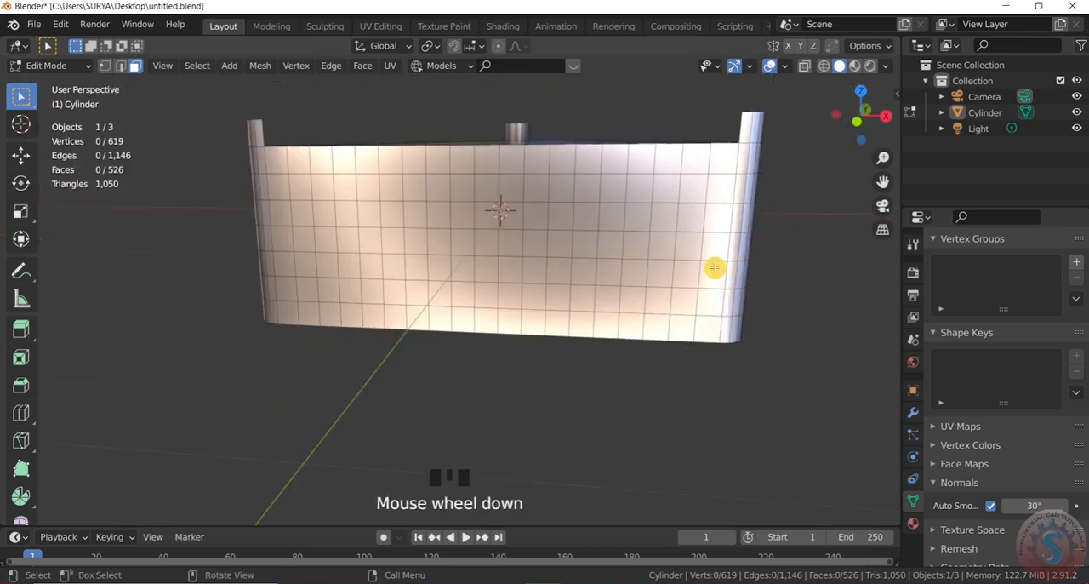
left_click(104, 66)
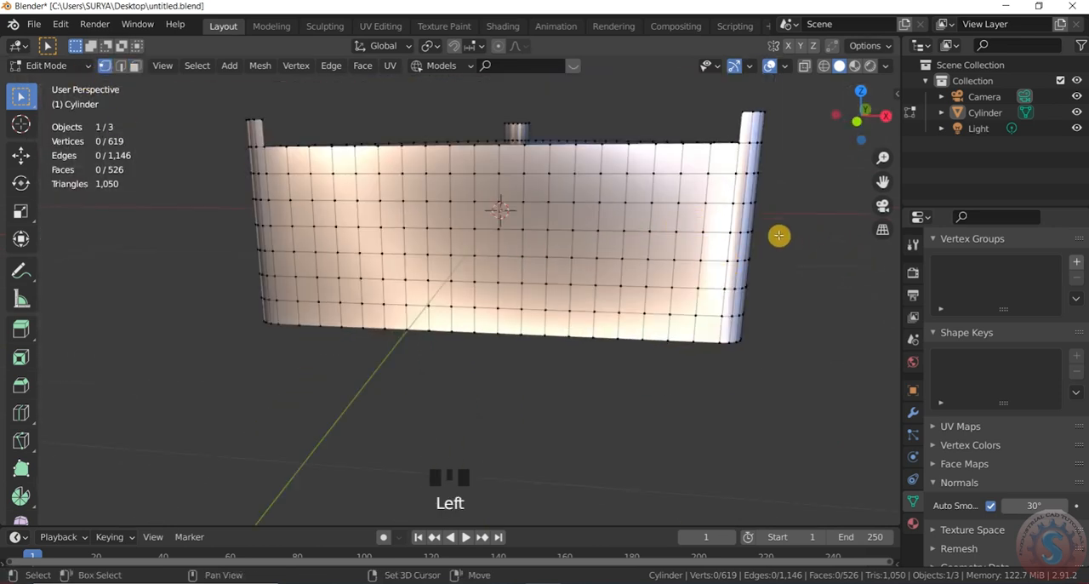
left_click(692, 223, "shift")
left_click(348, 199, "shift")
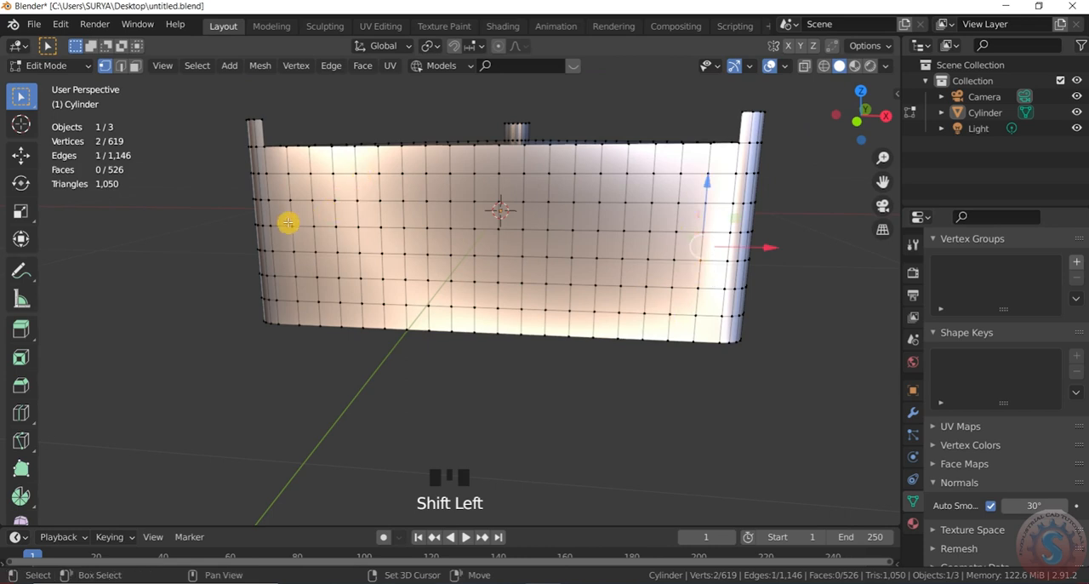
left_click_drag(289, 223, 306, 263, "shift")
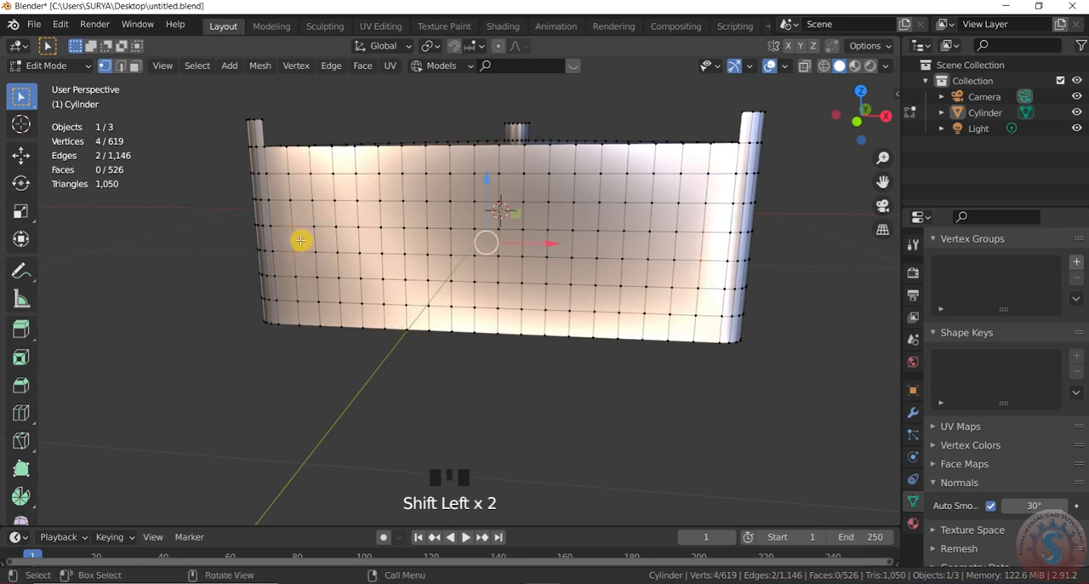
right_click(251, 185)
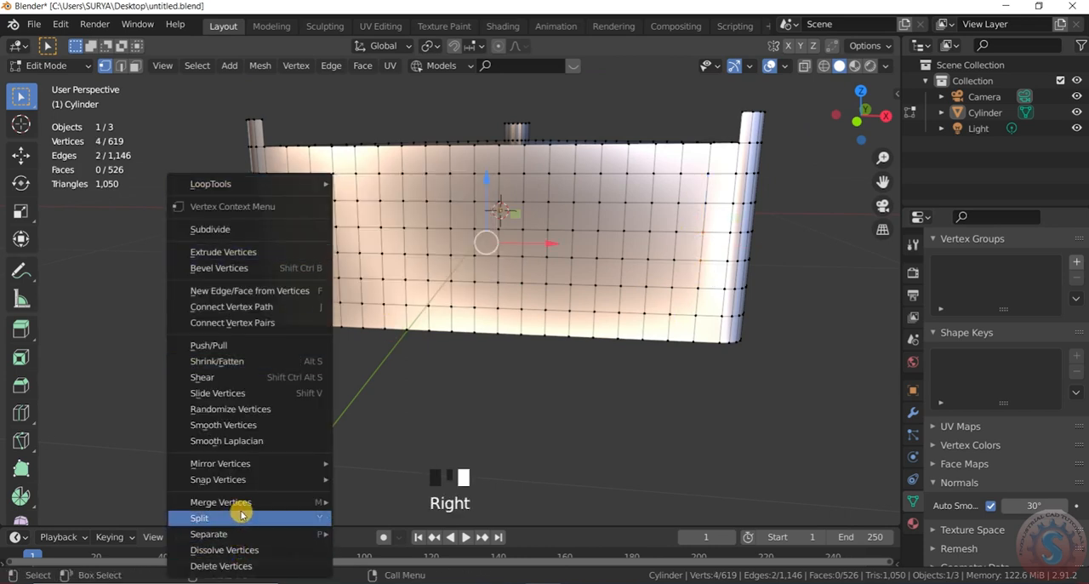
mouse_move(260, 506)
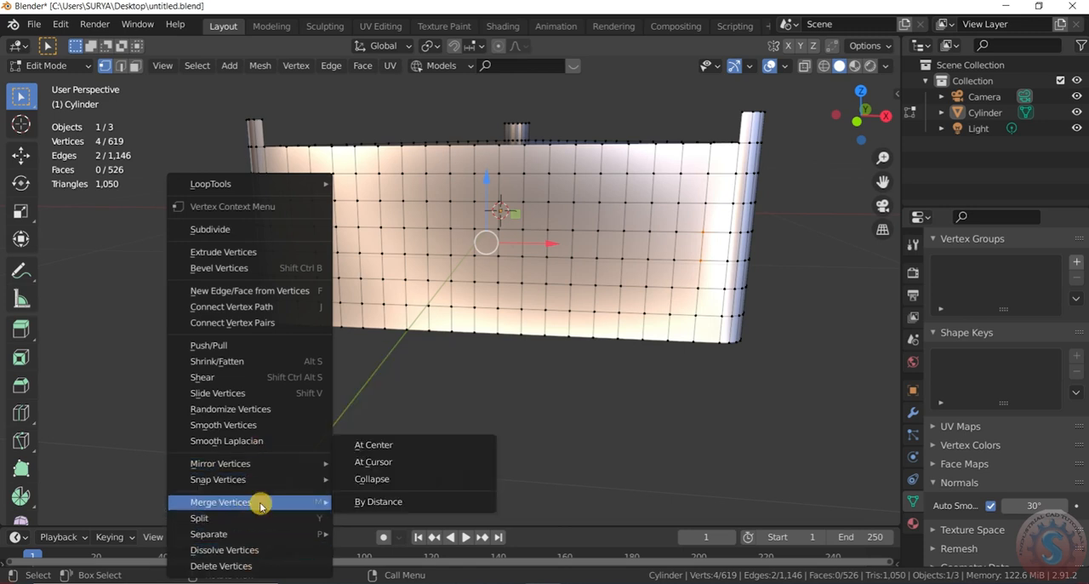
left_click(387, 479)
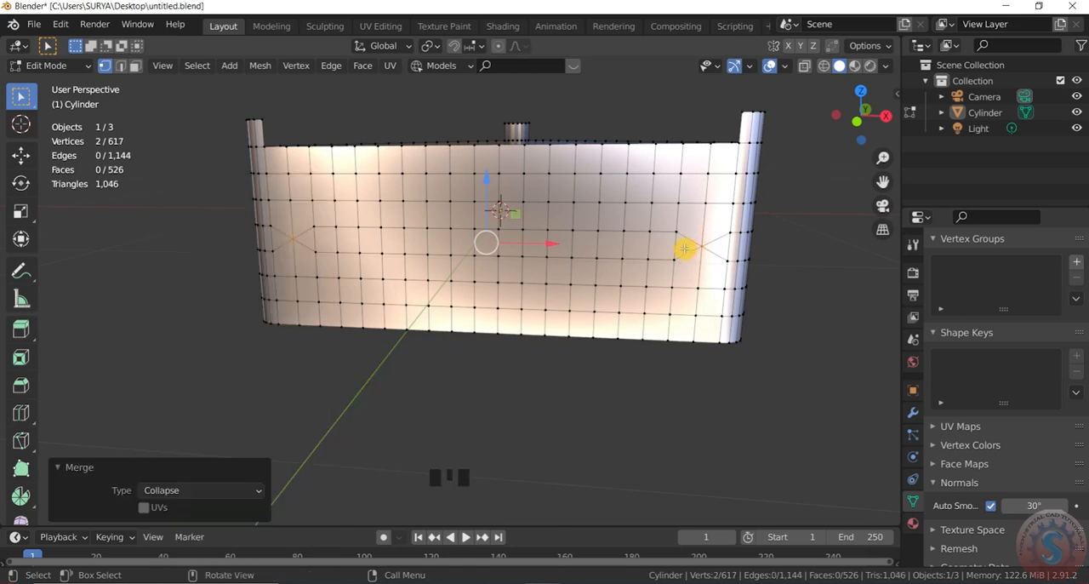
Step: Dissolve the 16 short vertical edges between the second wall's two merged vertices
double_click(121, 66)
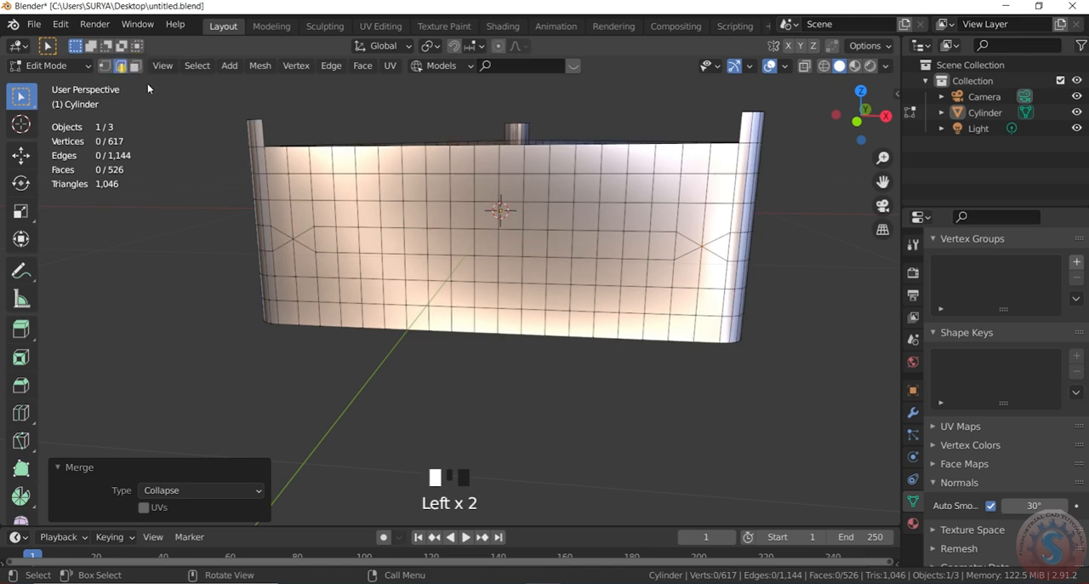
left_click(679, 247)
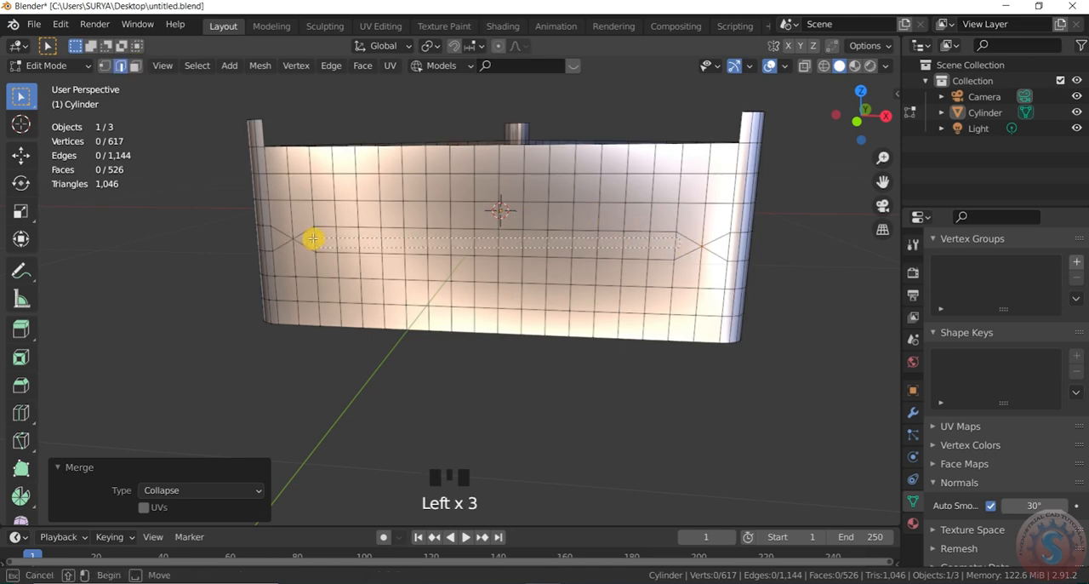
left_click_drag(314, 236, 351, 253)
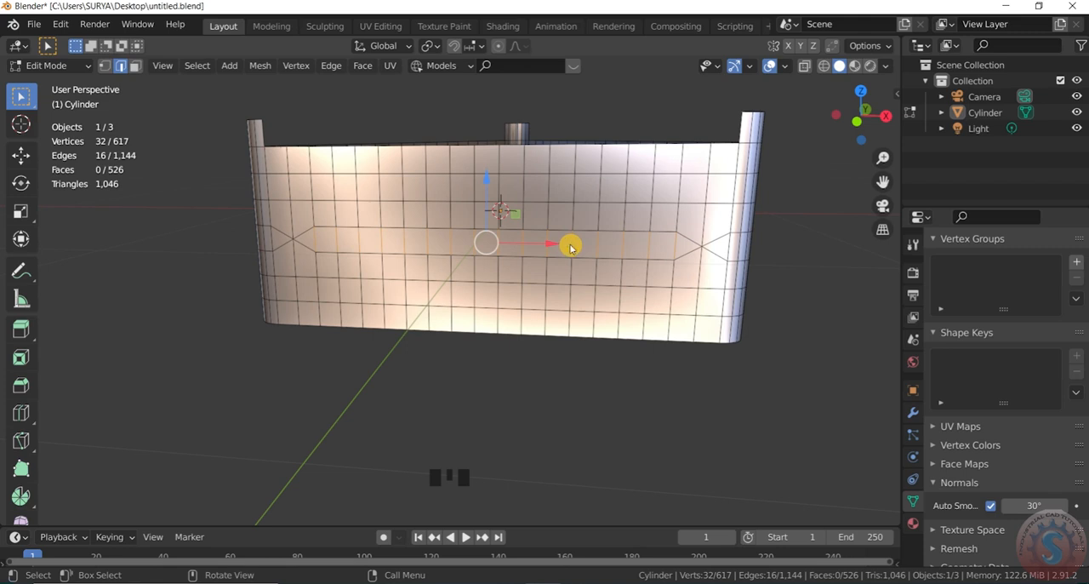
right_click_drag(570, 247, 518, 554)
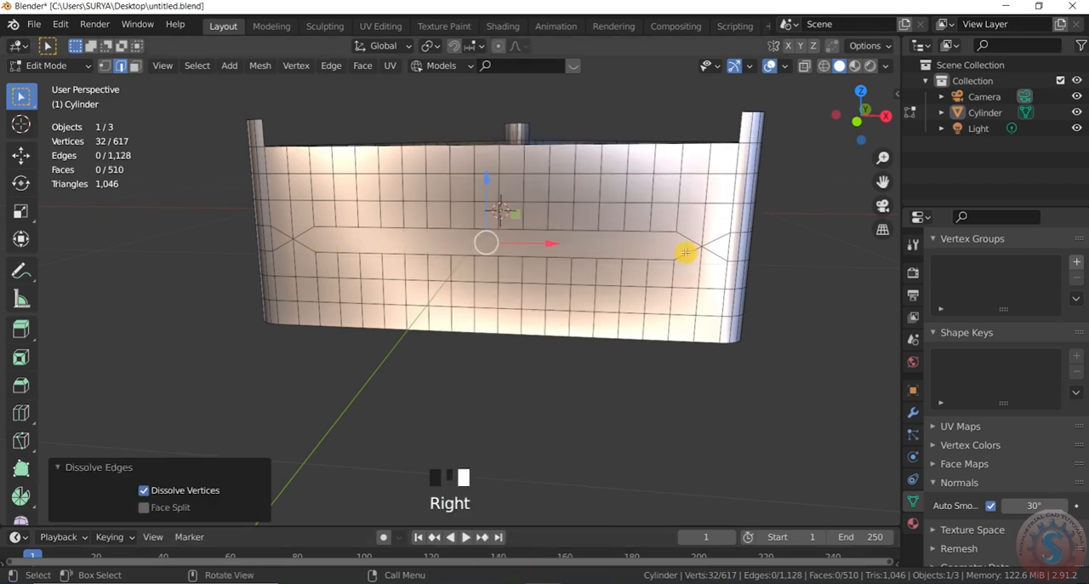
Step: Delete the long pointed face on the second wall to cut its horizontal slot
left_click(136, 66)
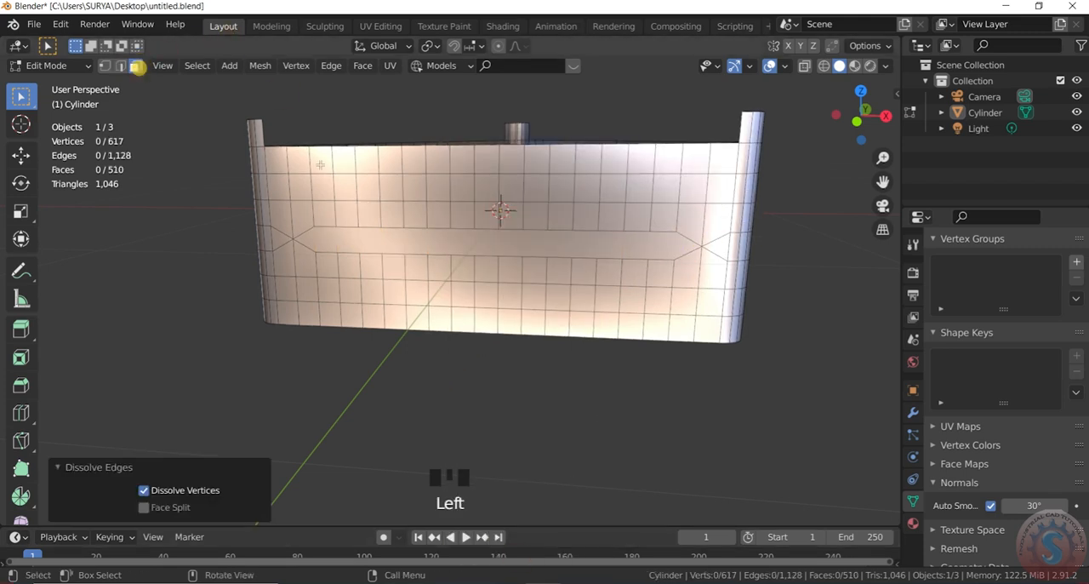
left_click(508, 249)
key("x")
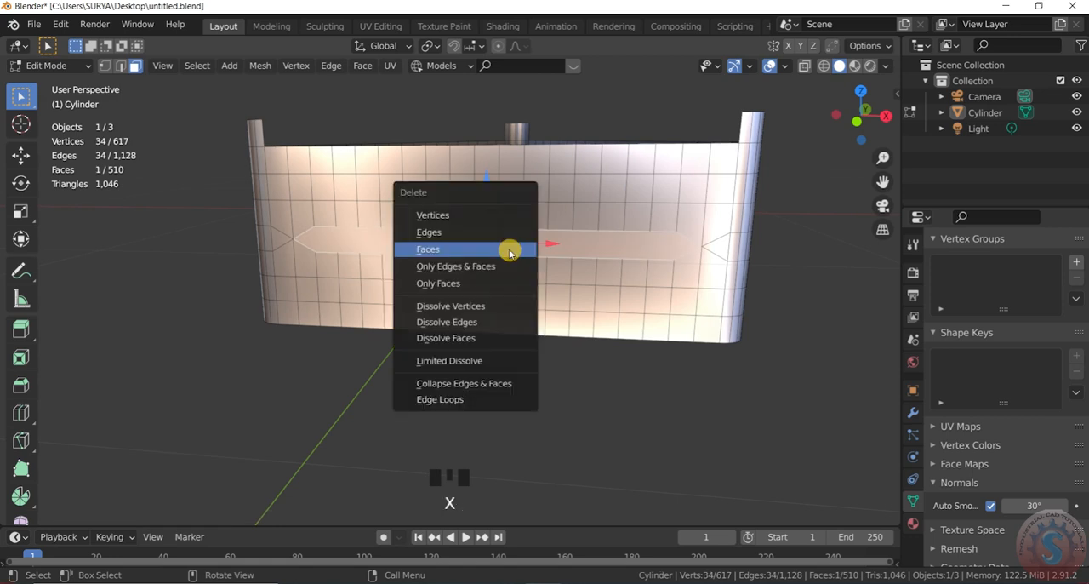
left_click(509, 249)
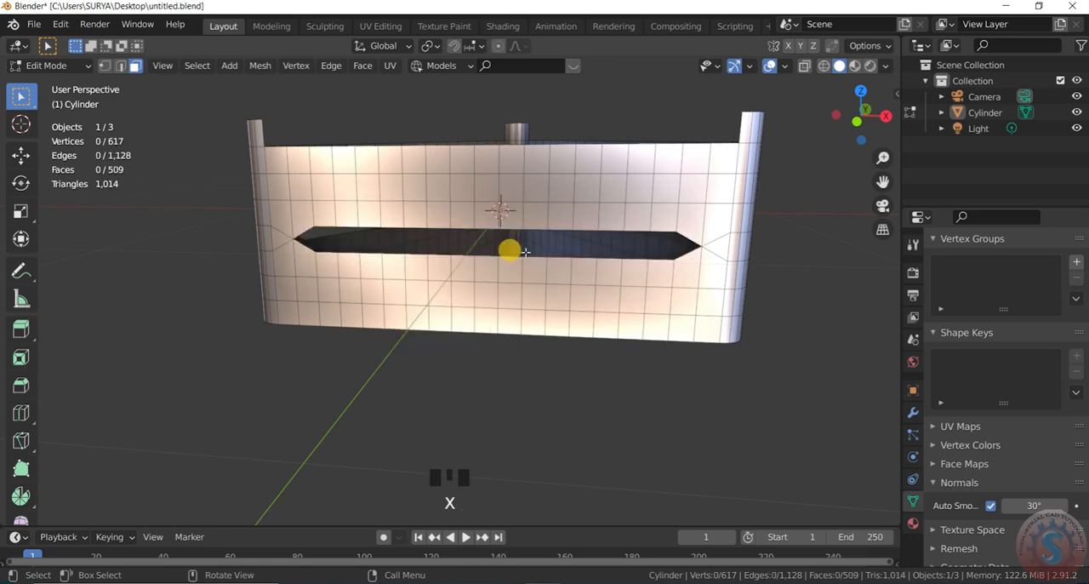
Step: On the third wall, select the mid-height vertex pair near each end and merge each pair with Collapse
scroll(855, 120, "down", 3)
left_click_drag(861, 114, 453, 243)
scroll(620, 272, "up", 2)
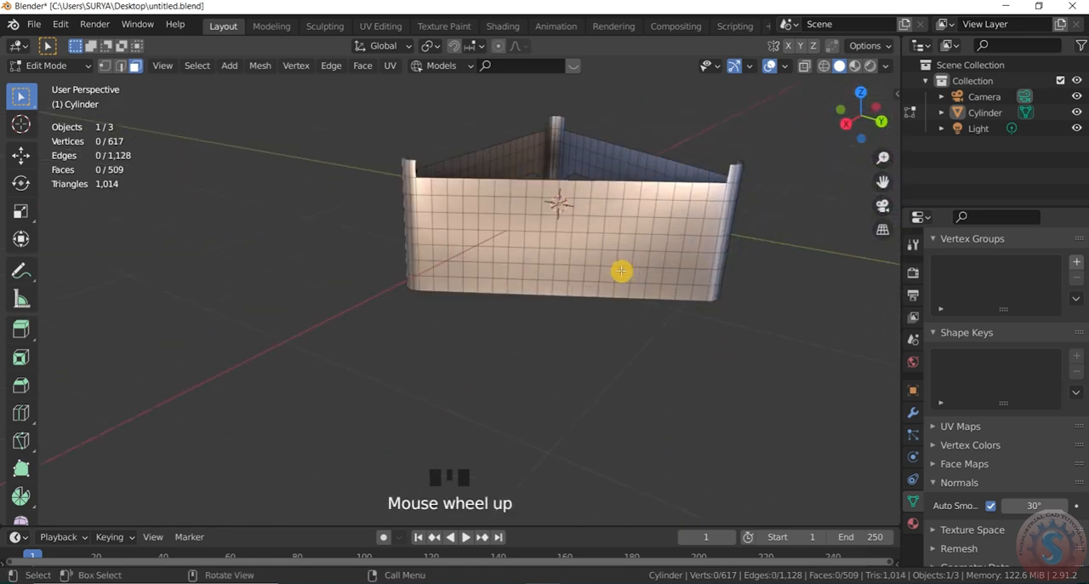
left_click_drag(698, 259, 672, 226, "shift")
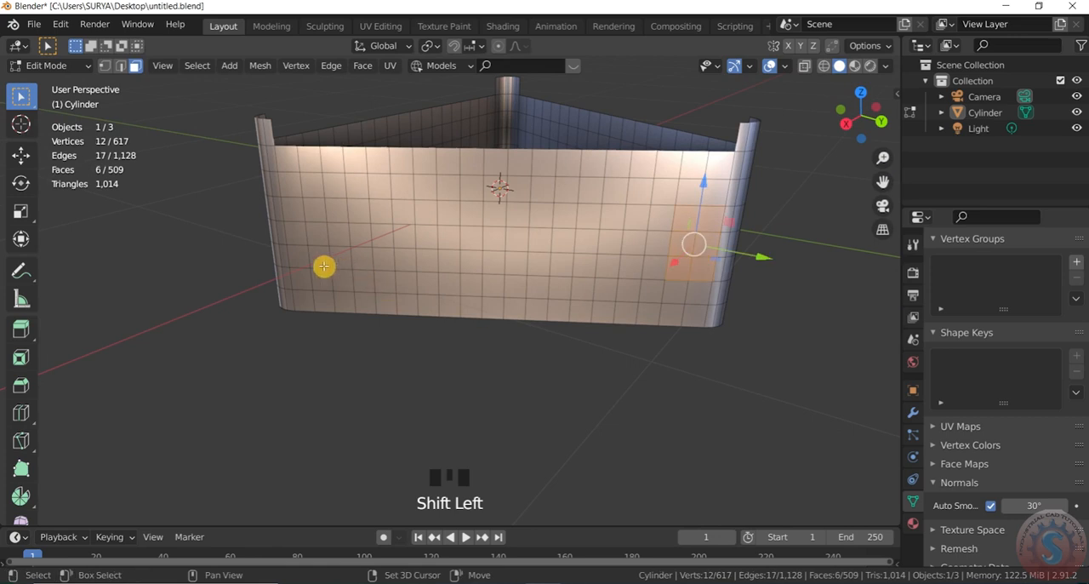
left_click(105, 66)
left_click(763, 335)
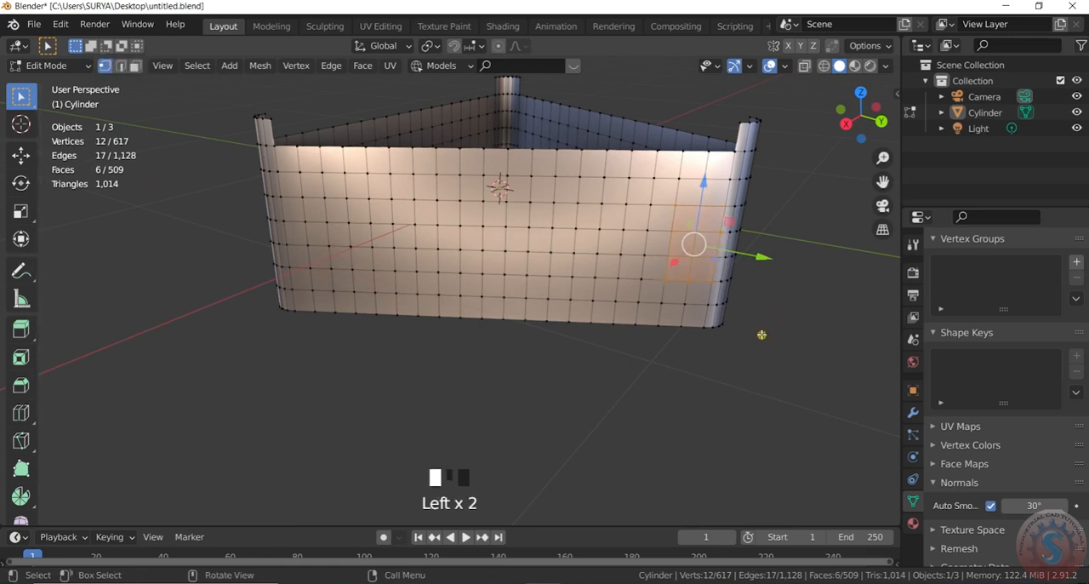
left_click_drag(701, 271, 692, 224, "shift")
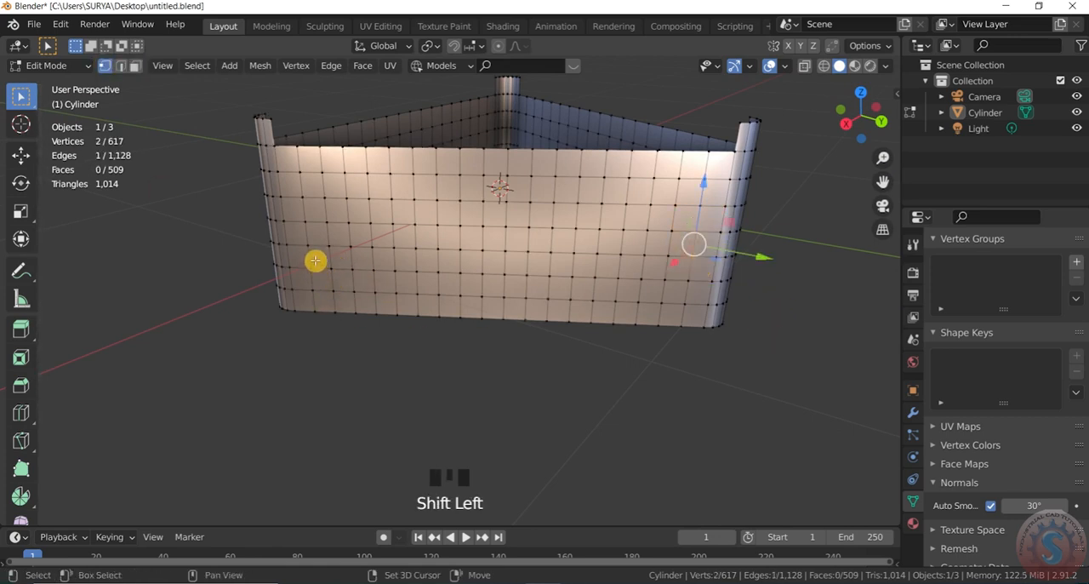
left_click_drag(315, 260, 294, 206, "shift")
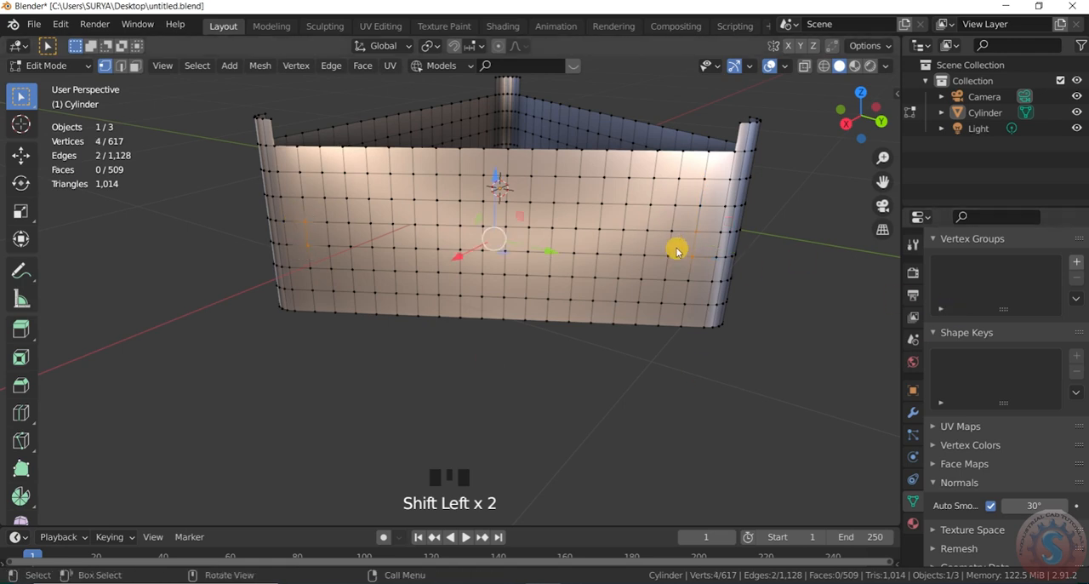
right_click(326, 231)
mouse_move(287, 504)
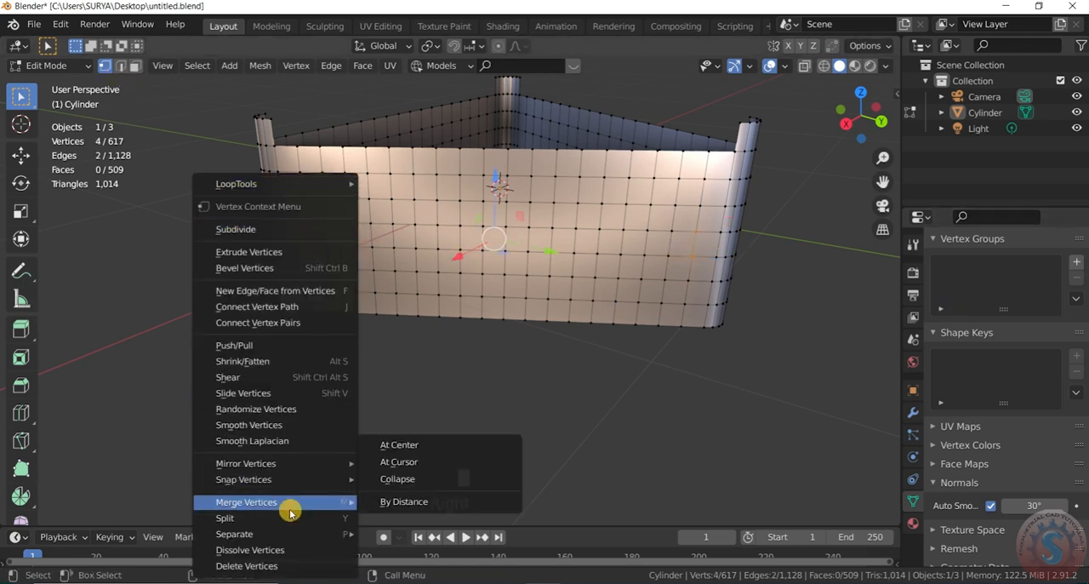
left_click(432, 481)
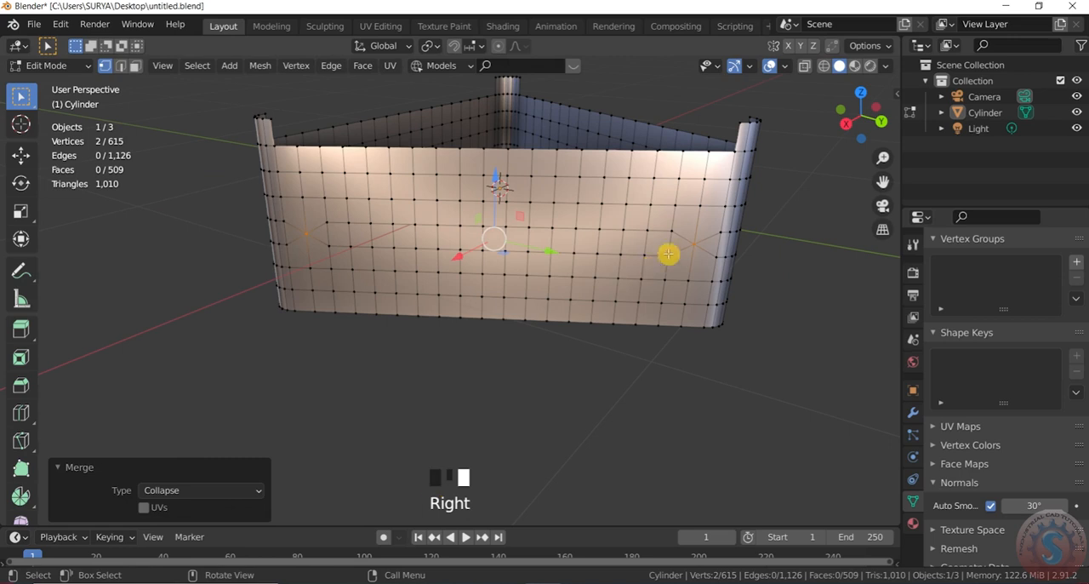
Step: Select only the 16 short vertical edges between the third wall's merged vertices and dissolve them
left_click(120, 66)
left_click_drag(672, 250, 570, 244)
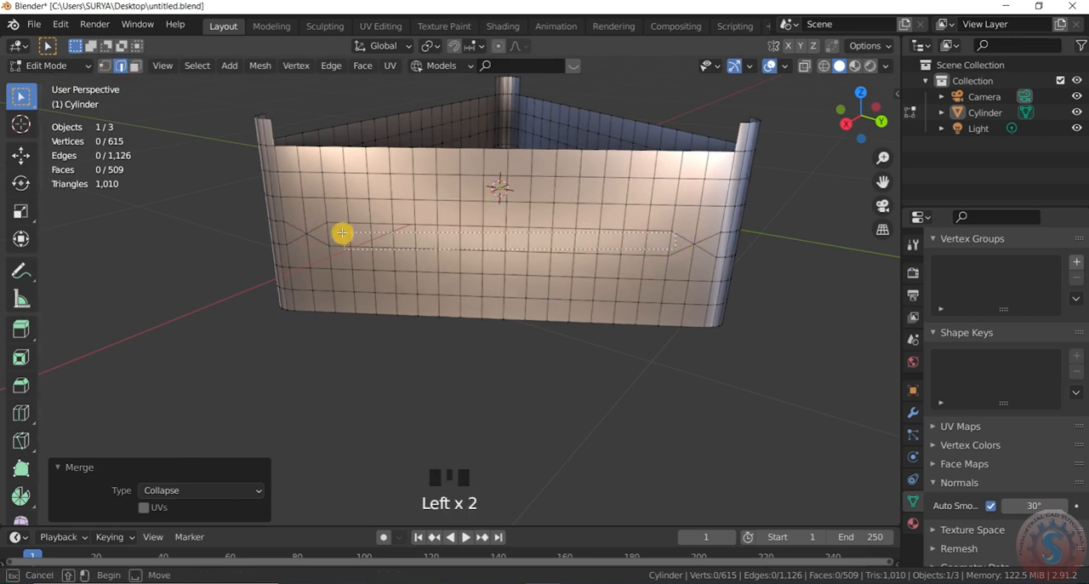
left_click_drag(342, 233, 361, 235)
left_click(716, 391)
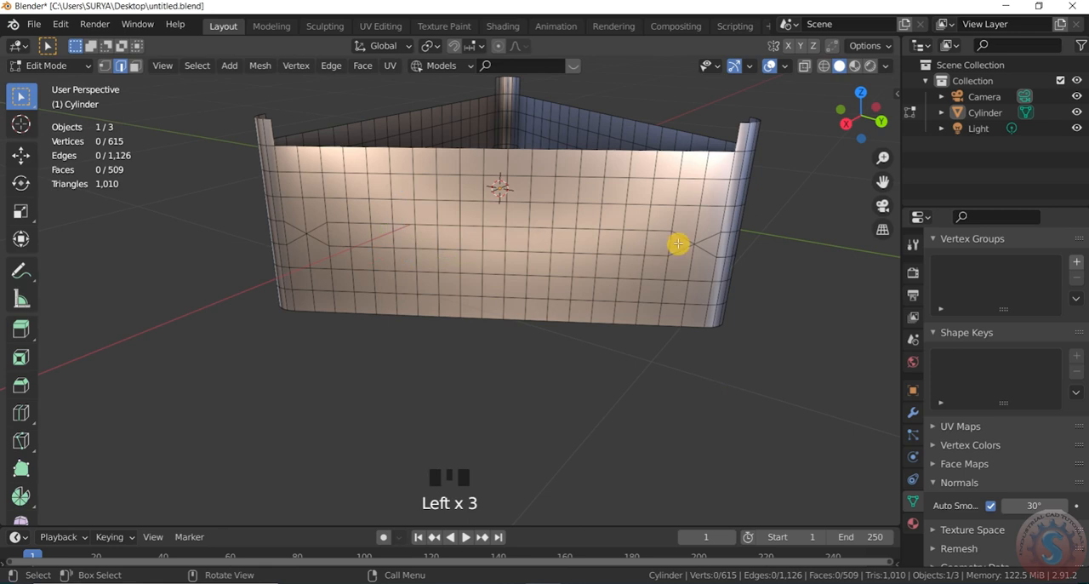
left_click_drag(678, 243, 340, 234)
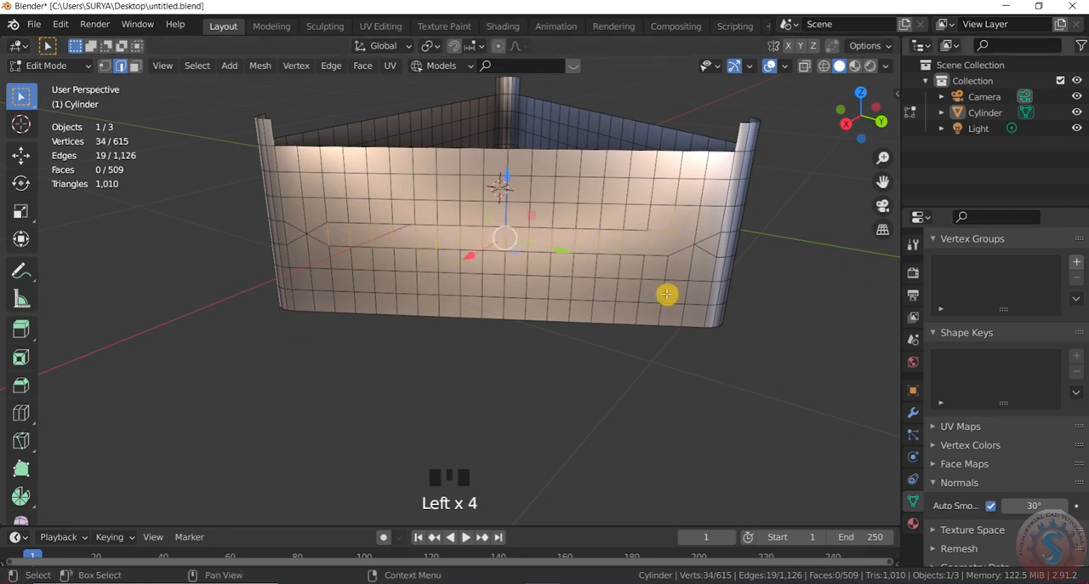
left_click_drag(853, 116, 852, 106)
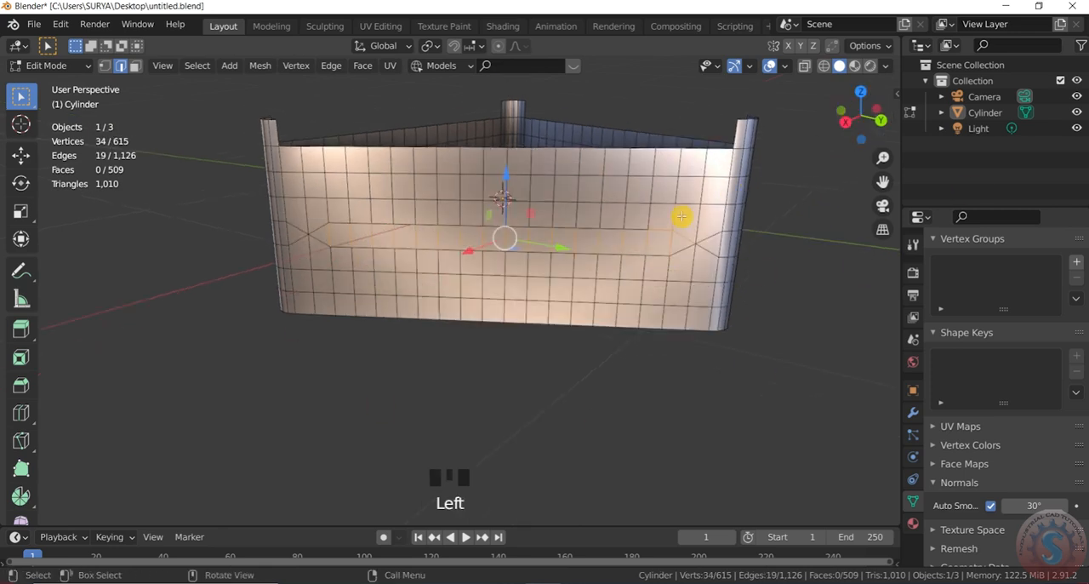
scroll(679, 218, "up", 2)
left_click(639, 212, "shift")
scroll(659, 247, "down", 3)
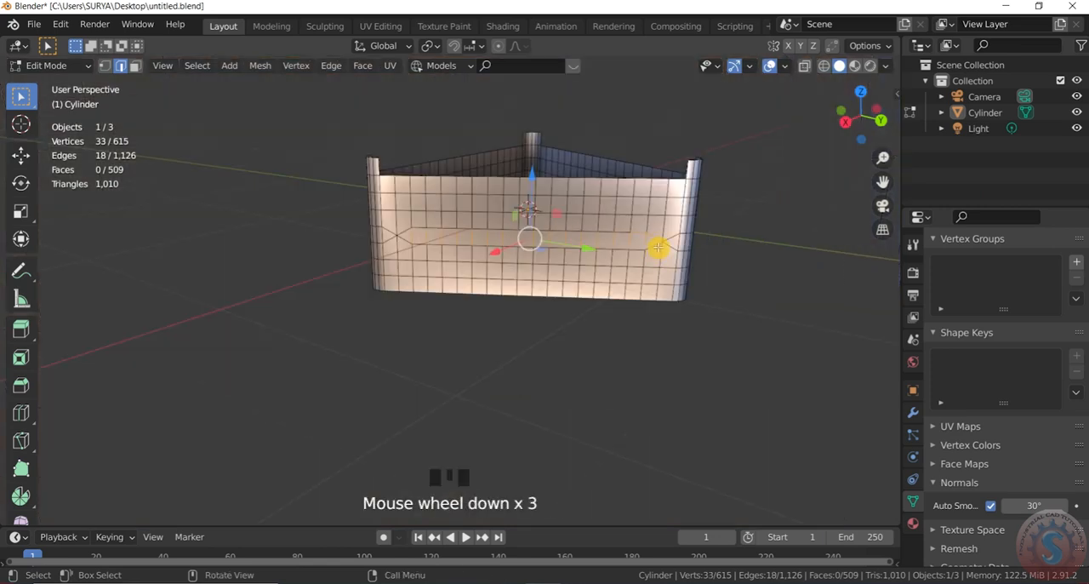
scroll(644, 246, "up", 1)
left_click(646, 233, "shift")
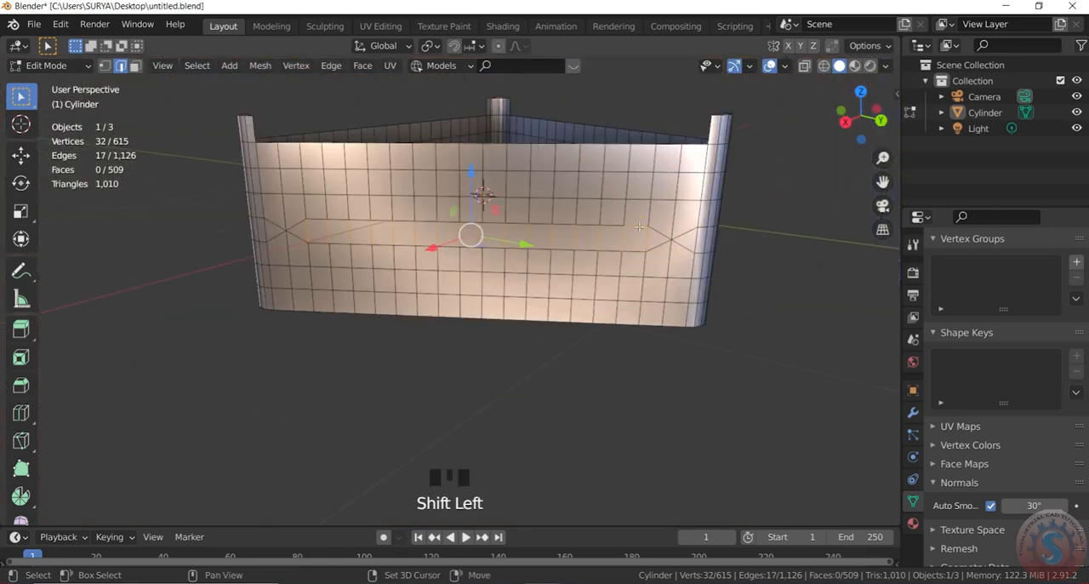
left_click(636, 228, "shift")
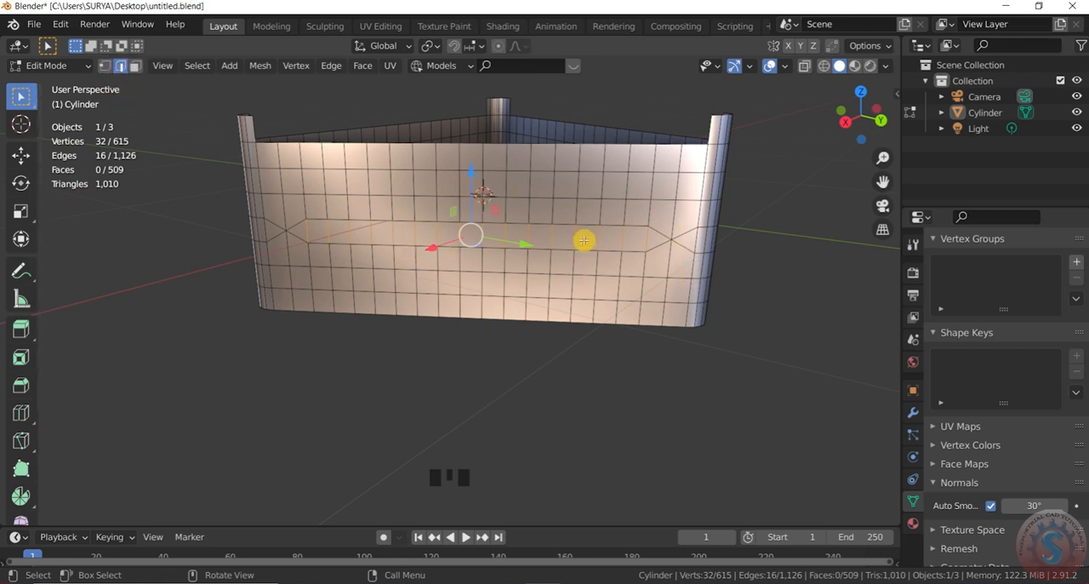
right_click_drag(584, 240, 527, 548)
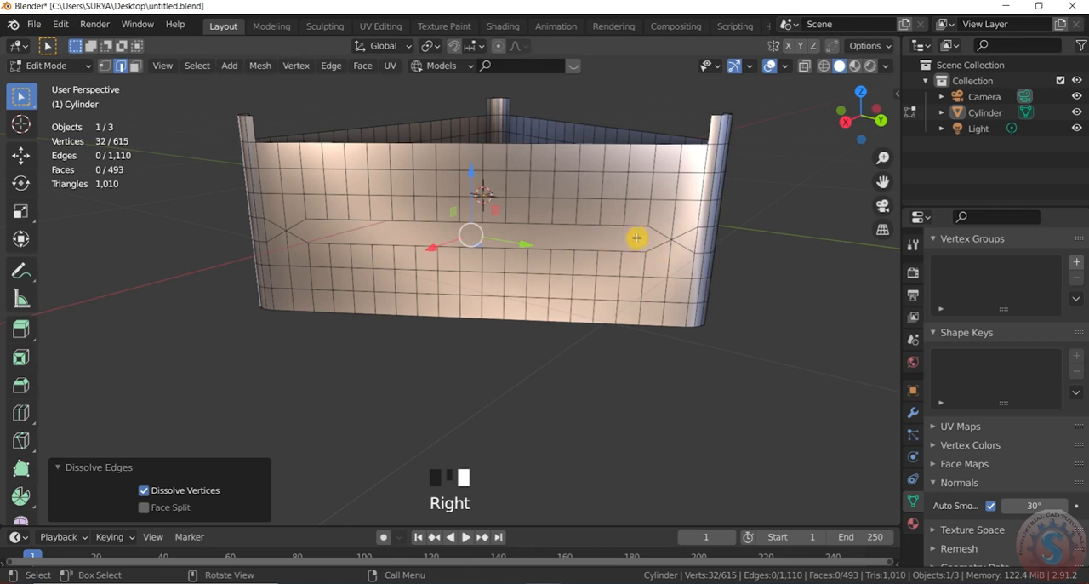
Step: Delete the long pointed face on the third wall to cut its horizontal slot
left_click(134, 66)
left_click(435, 232)
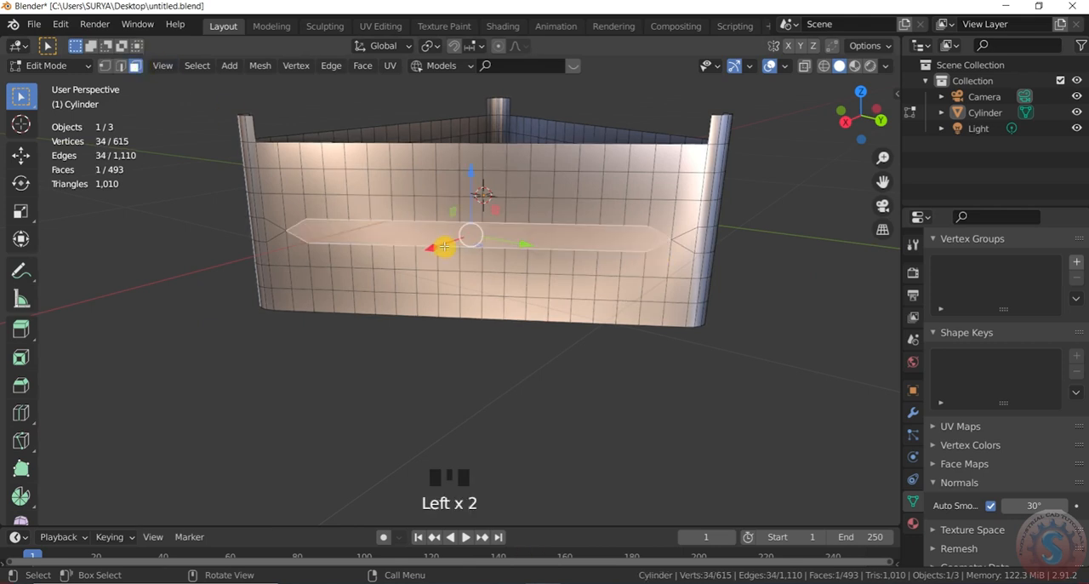
key("x")
left_click(445, 244)
Step: Return to Object Mode and turn off the wireframe overlay so the frame shows without its mesh grid
scroll(445, 244, "down", 2)
left_click_drag(860, 117, 906, 122)
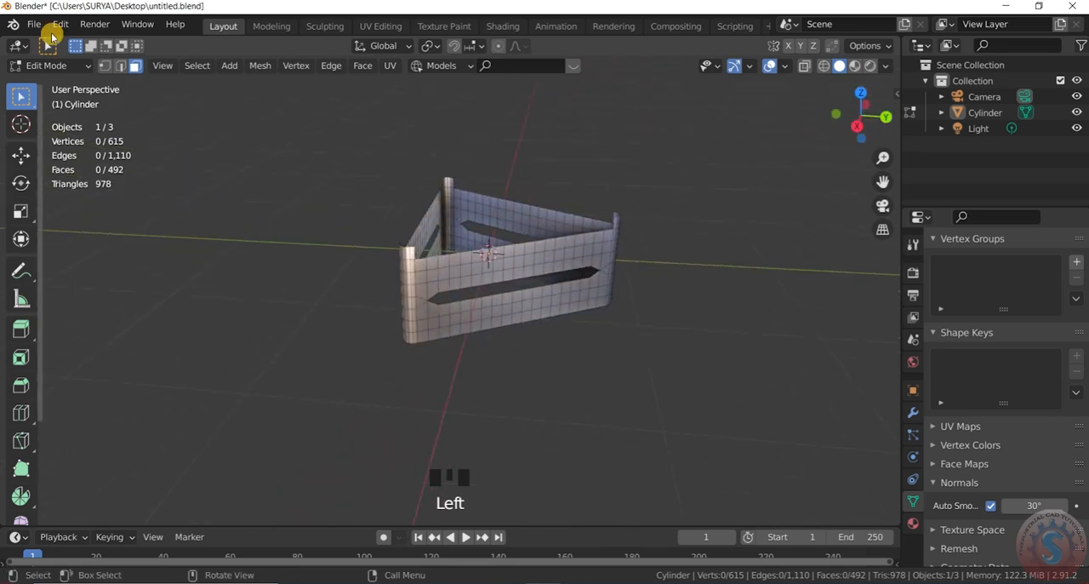
left_click(47, 65)
left_click(53, 80)
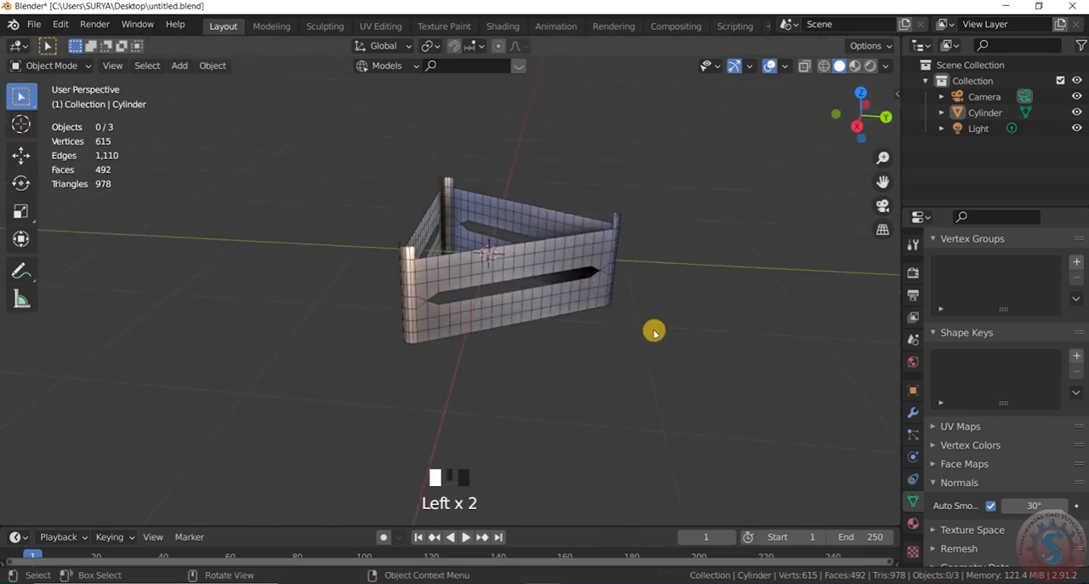
left_click(745, 71)
mouse_move(711, 67)
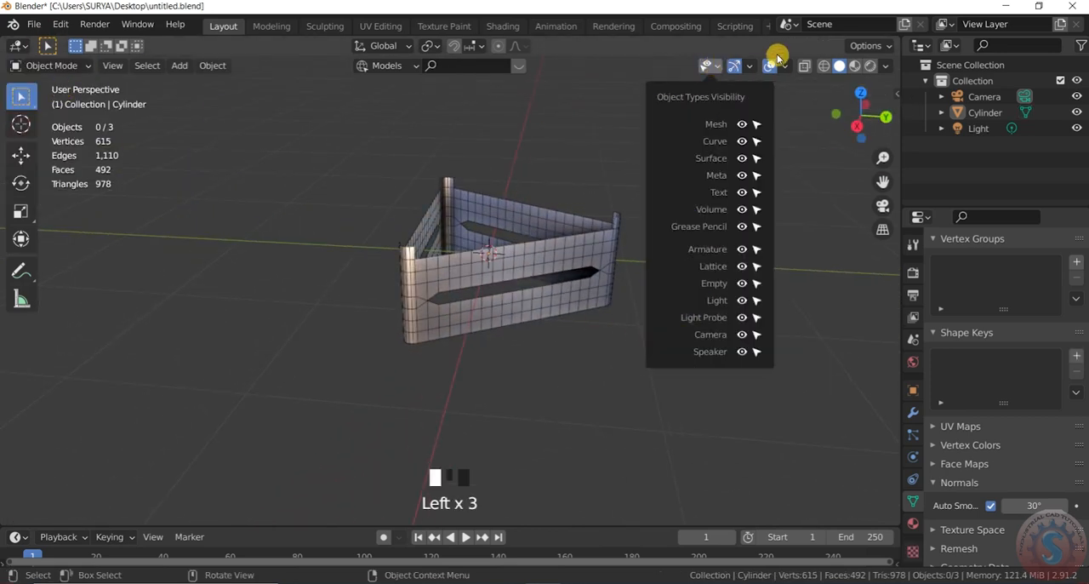
left_click(783, 67)
left_click(687, 328)
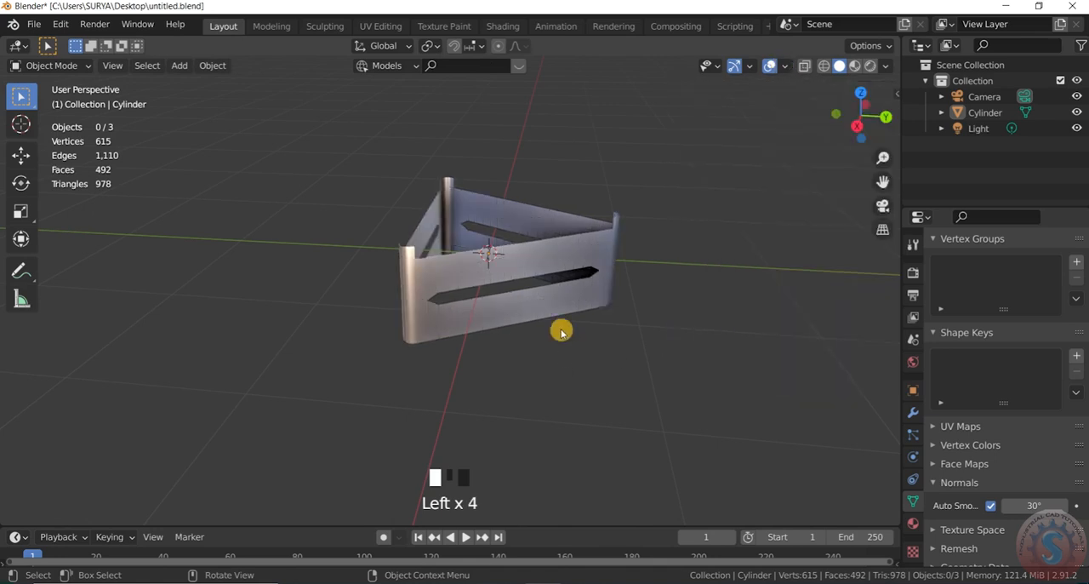
Step: Add a Solidify modifier to the slotted triangular frame and set its thickness to 0.03 m
scroll(587, 267, "up", 3)
scroll(656, 272, "down", 1)
left_click_drag(865, 116, 874, 116)
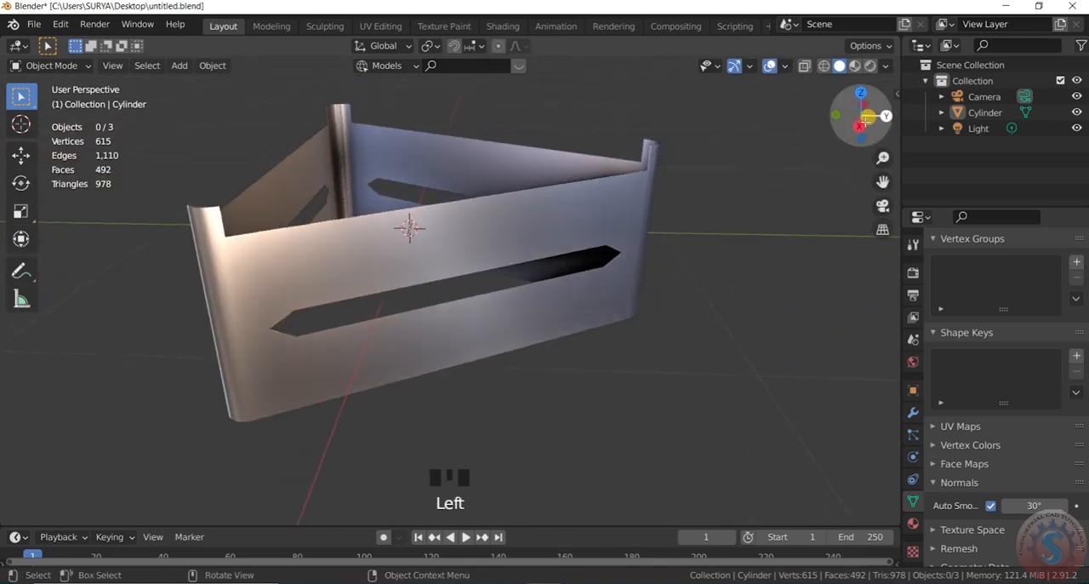
left_click(914, 413)
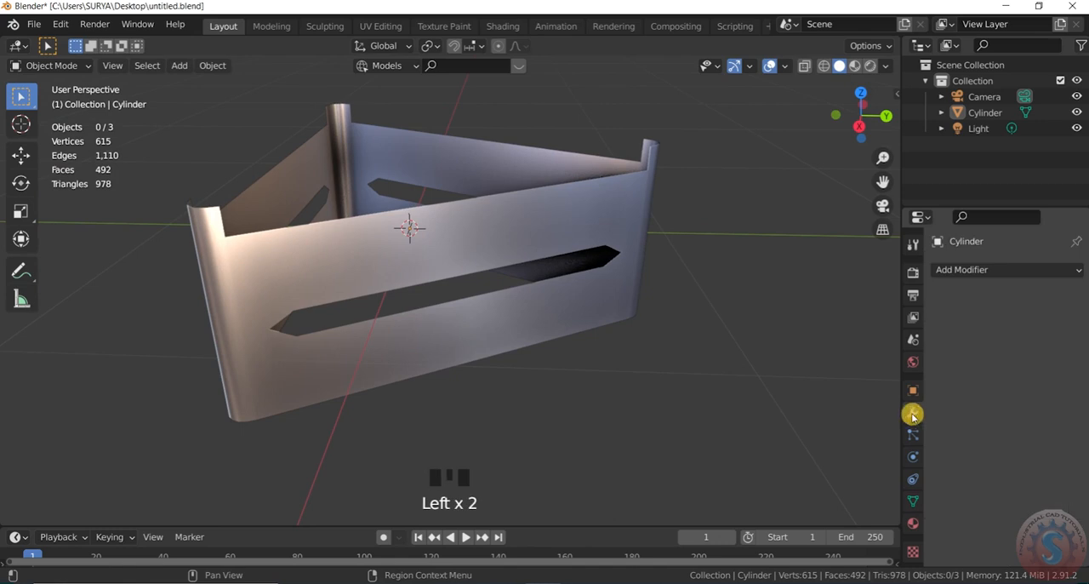
left_click(981, 271)
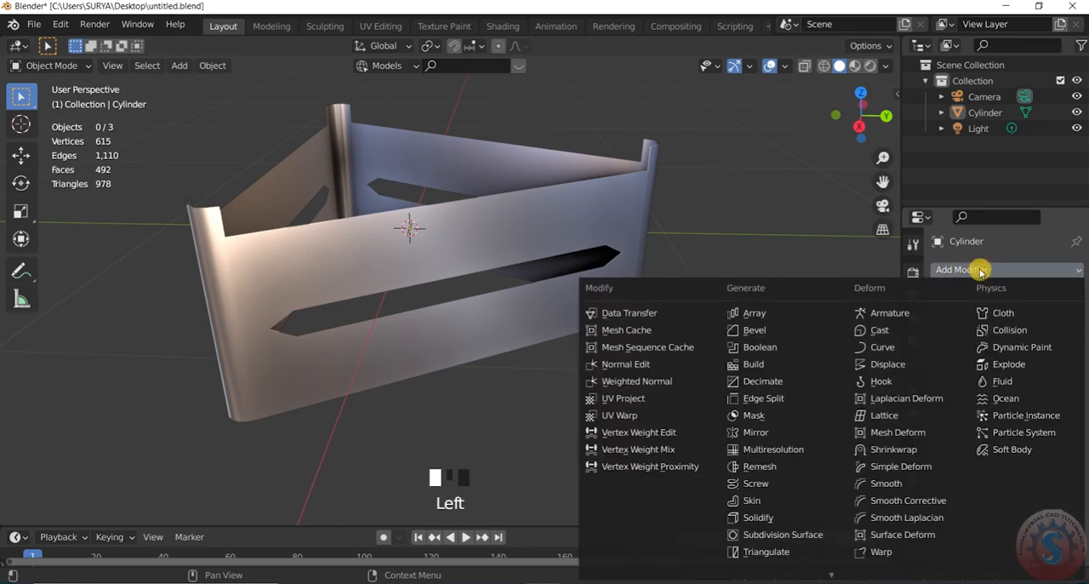
left_click(769, 516)
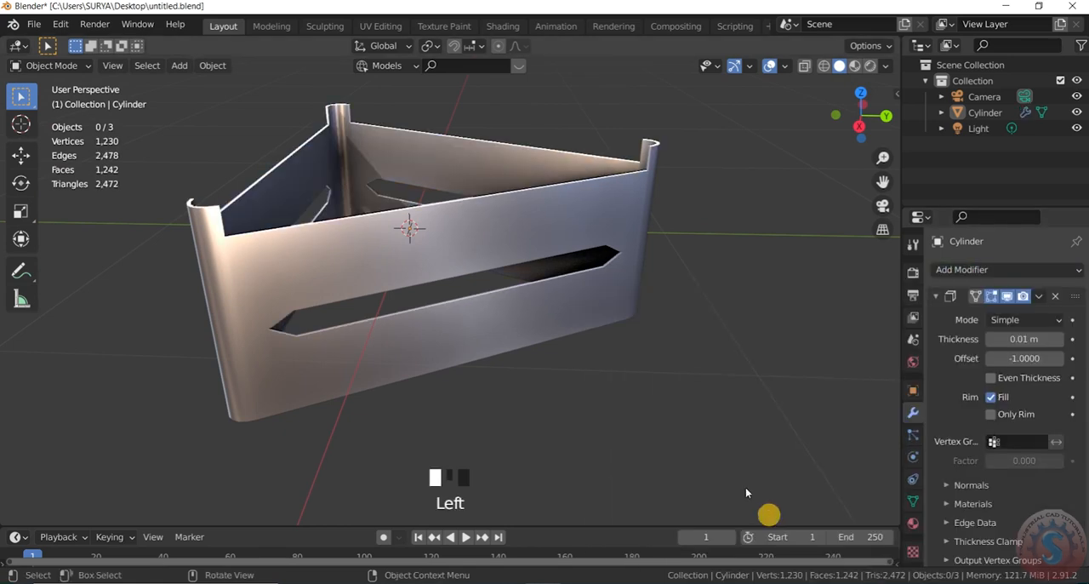
left_click(1019, 340)
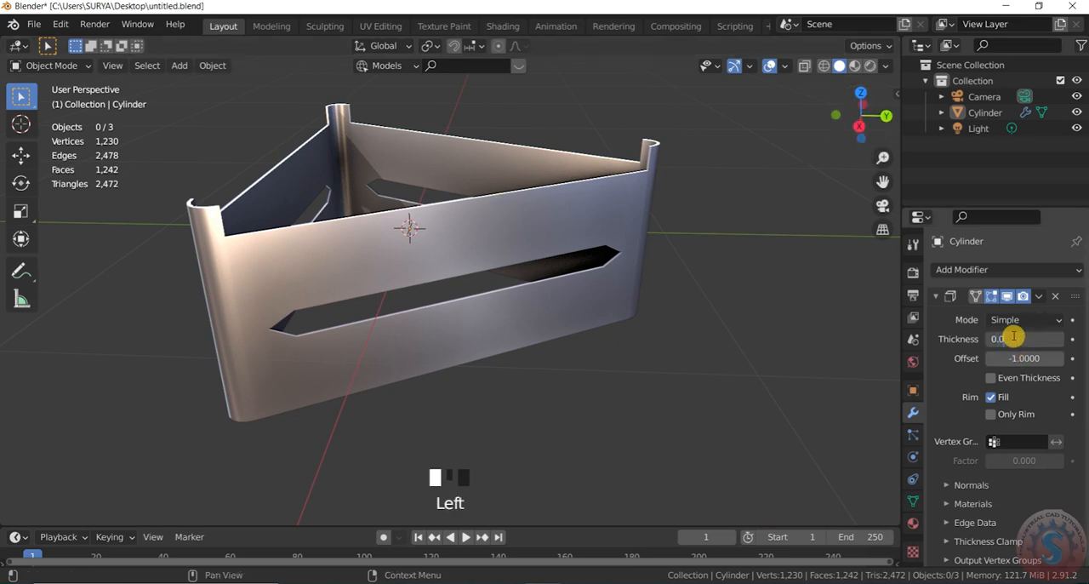
left_click(847, 301)
Step: Examine the thickened frame, its slots and its raised corners from several angles and distances
scroll(794, 281, "down", 2)
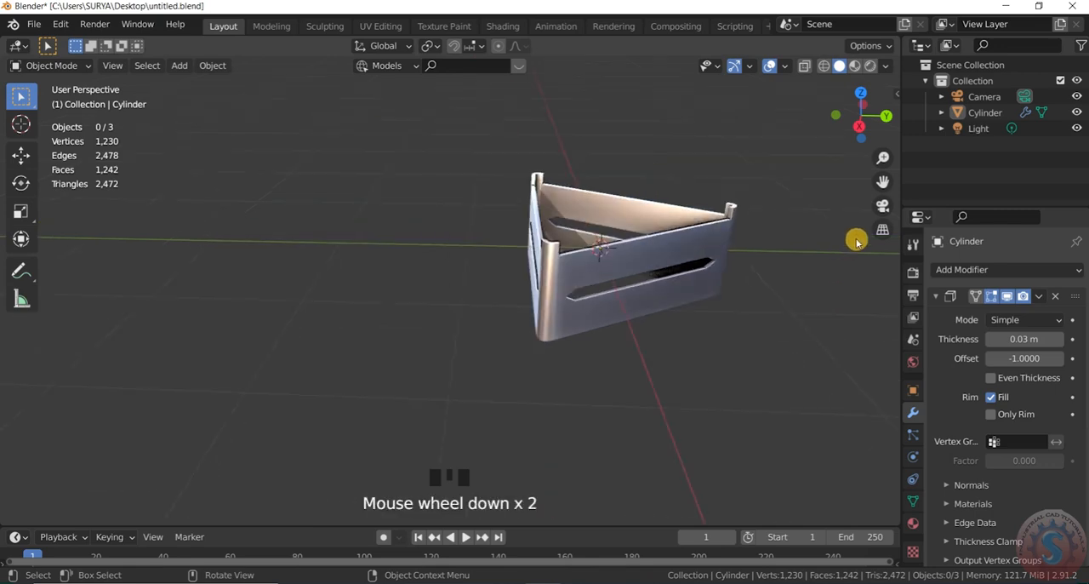
left_click_drag(860, 125, 573, 167)
scroll(747, 200, "up", 2)
scroll(588, 234, "down", 4)
scroll(588, 234, "up", 3)
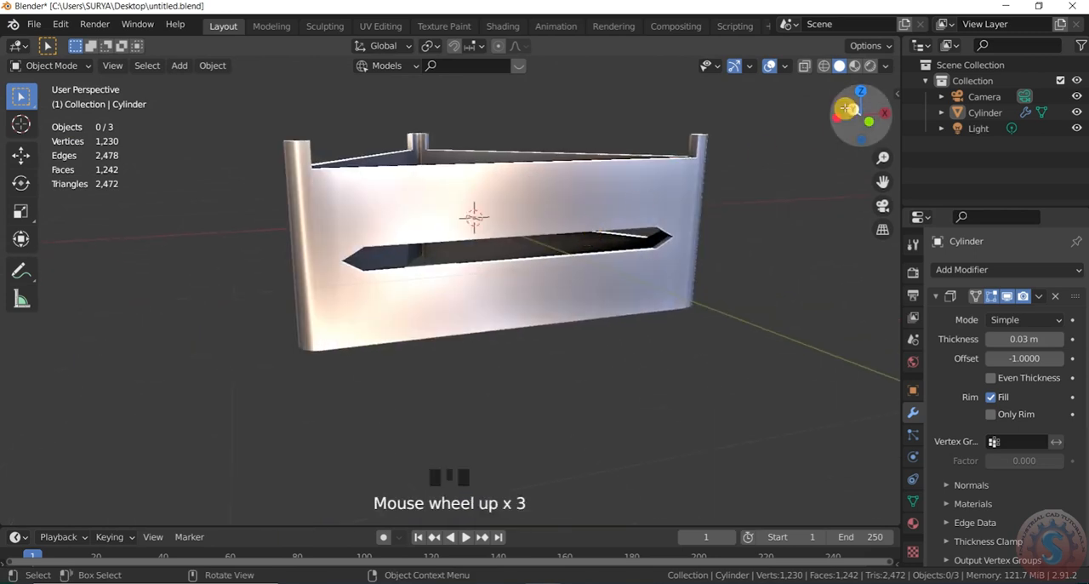
left_click_drag(845, 112, 845, 136)
scroll(501, 305, "down", 3)
scroll(491, 294, "up", 3)
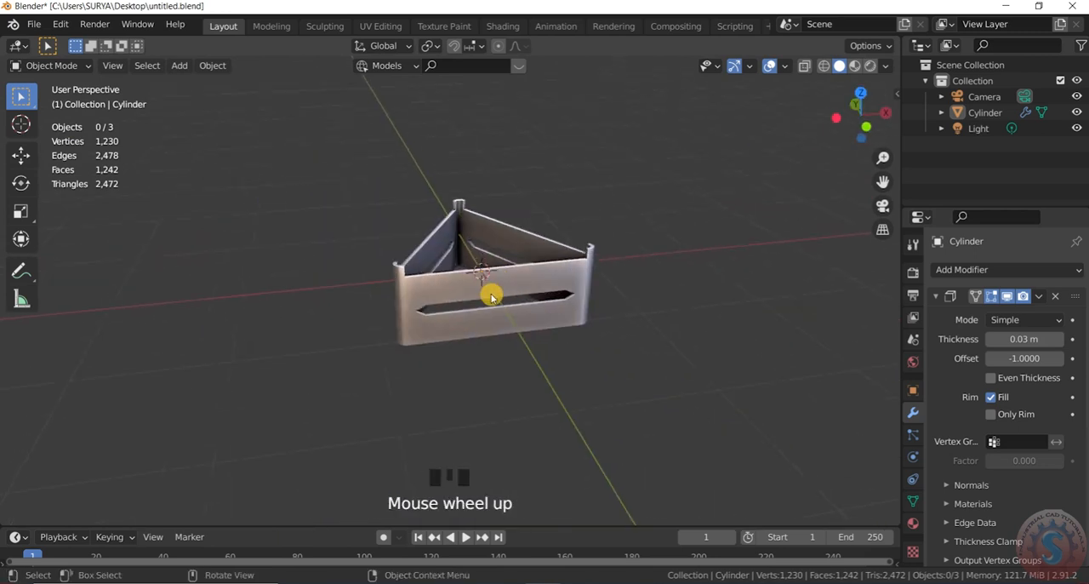
scroll(498, 275, "down", 3)
scroll(504, 280, "up", 1)
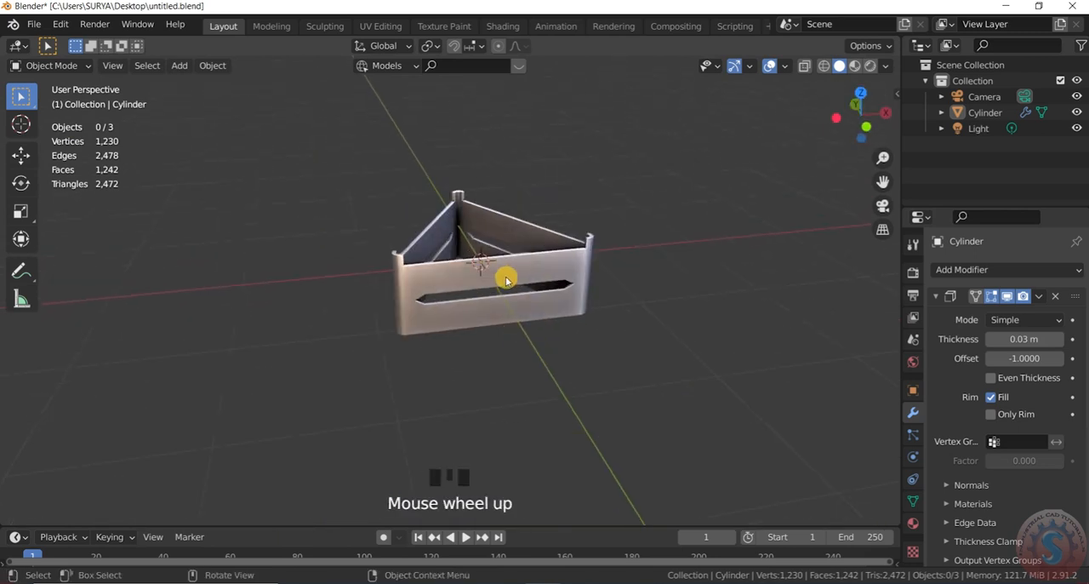